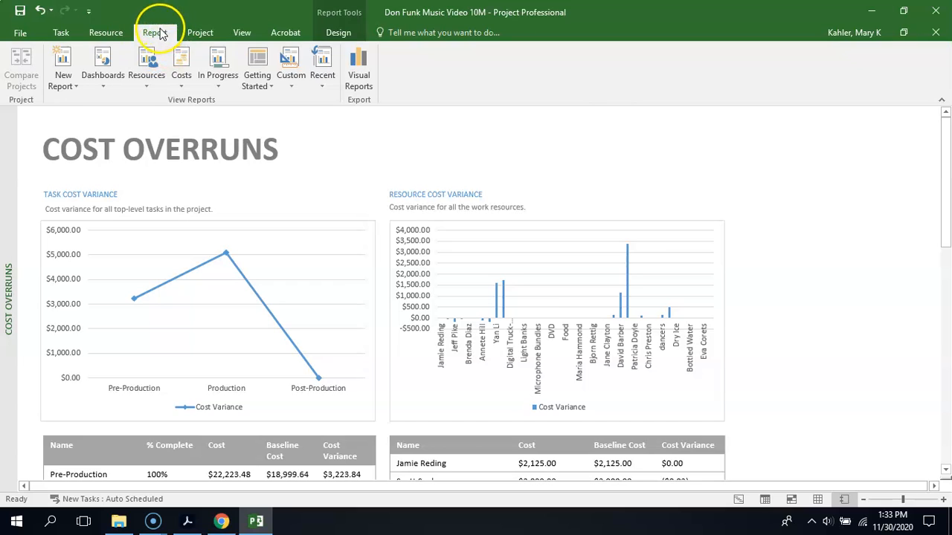
- Create a new table report named "Remaining Work Report"
left_click(63, 86)
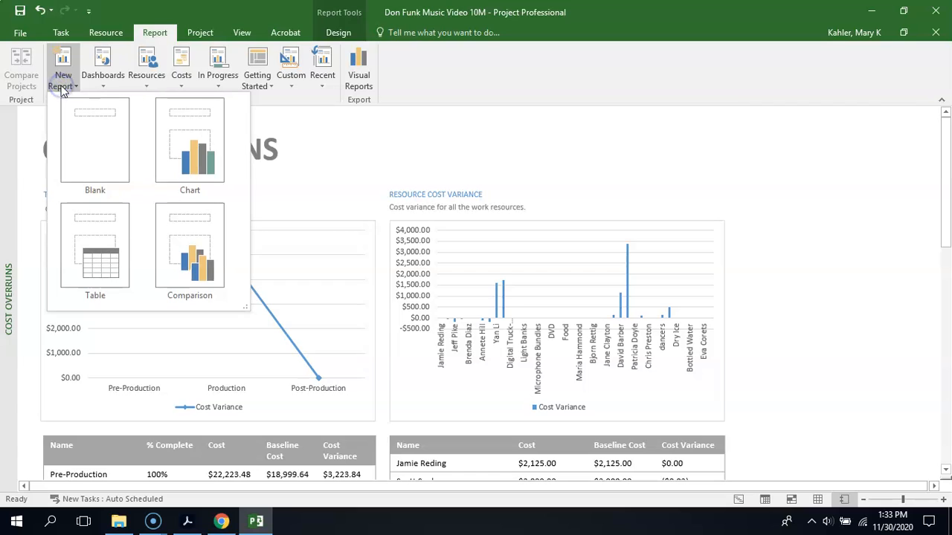
left_click(110, 247)
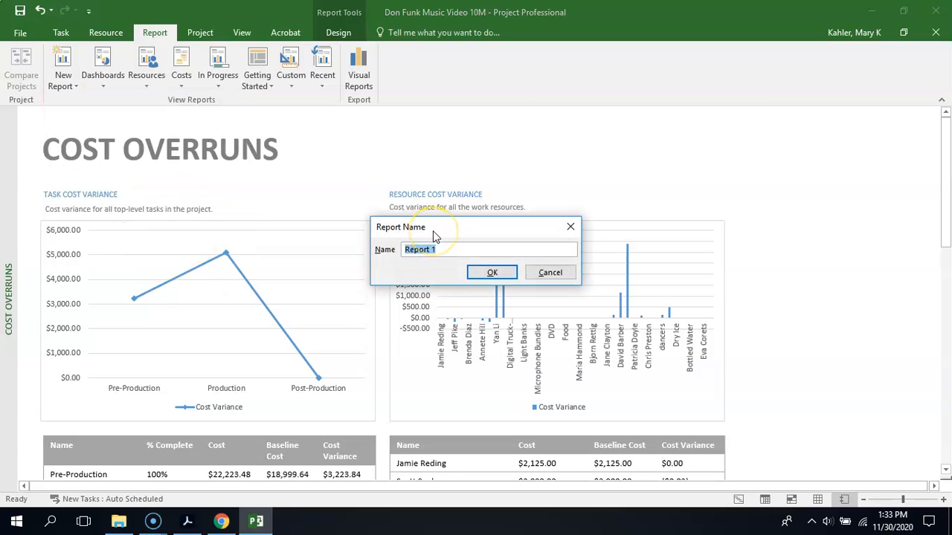
type("Remaining Work Repor")
left_click(493, 272)
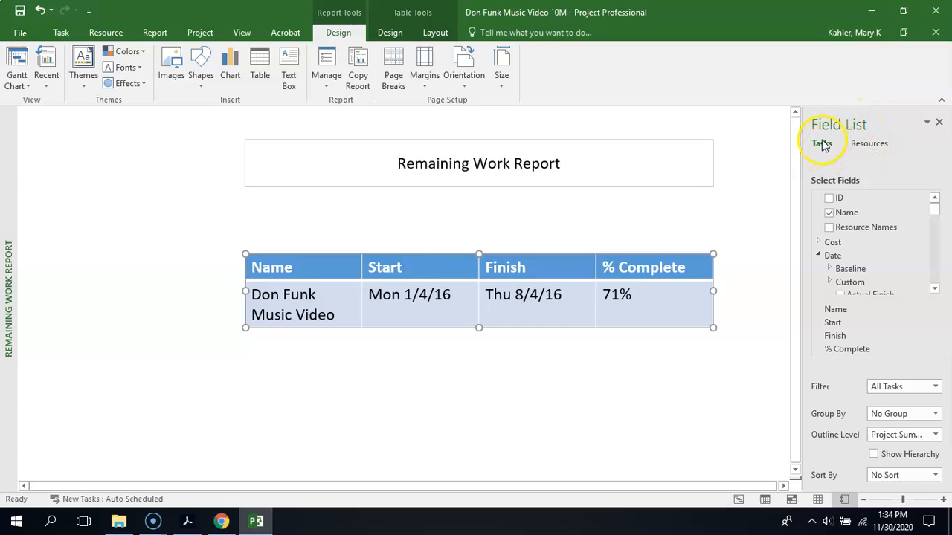
- Switch the report table to resource data and add the Remaining Work field from the Work category
left_click(868, 148)
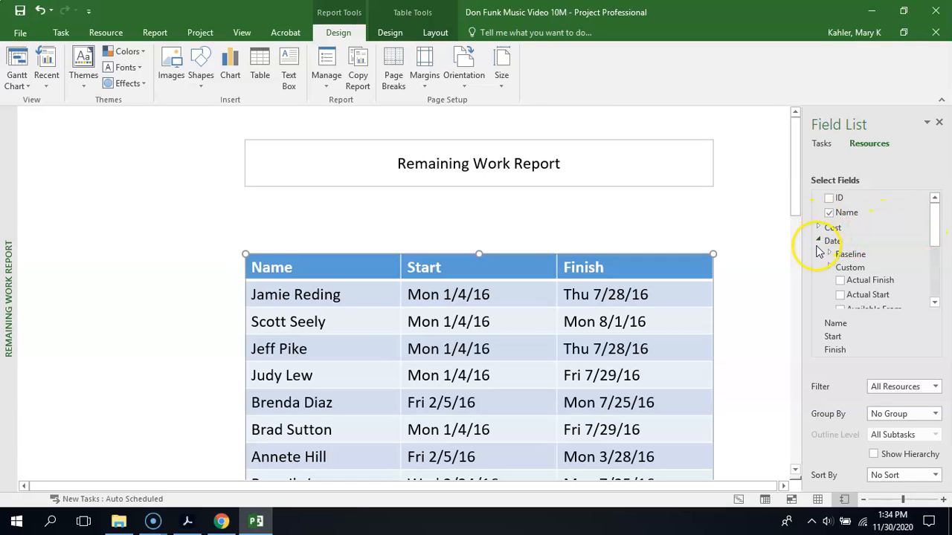
left_click(818, 242)
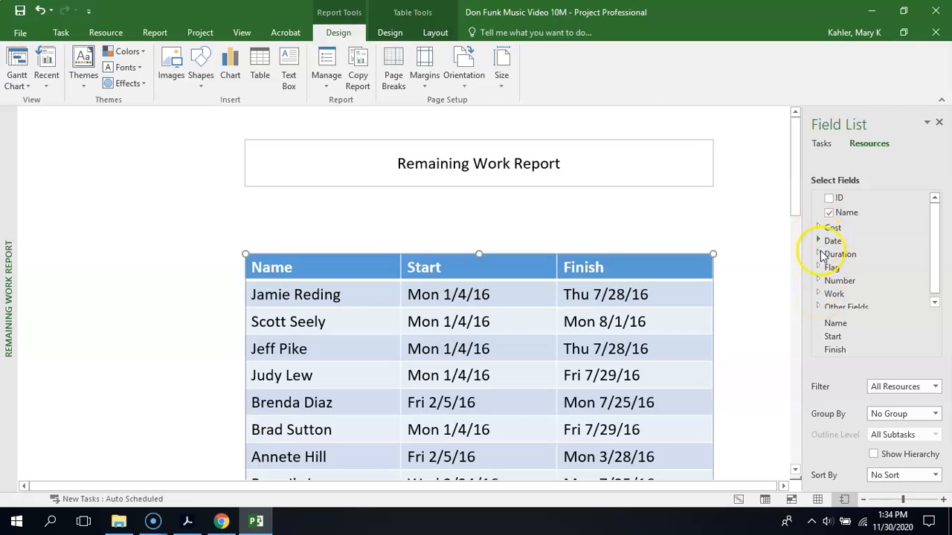
left_click(818, 295)
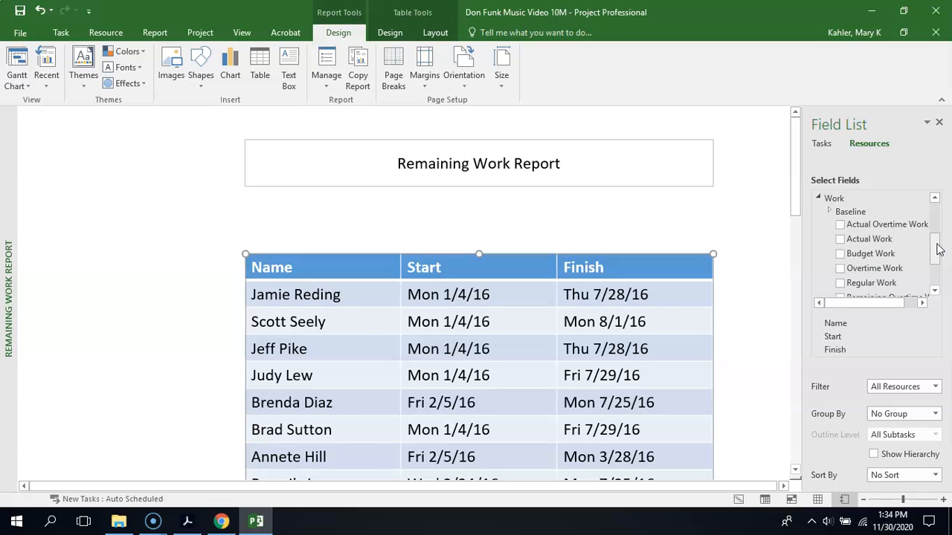
left_click_drag(936, 248, 937, 261)
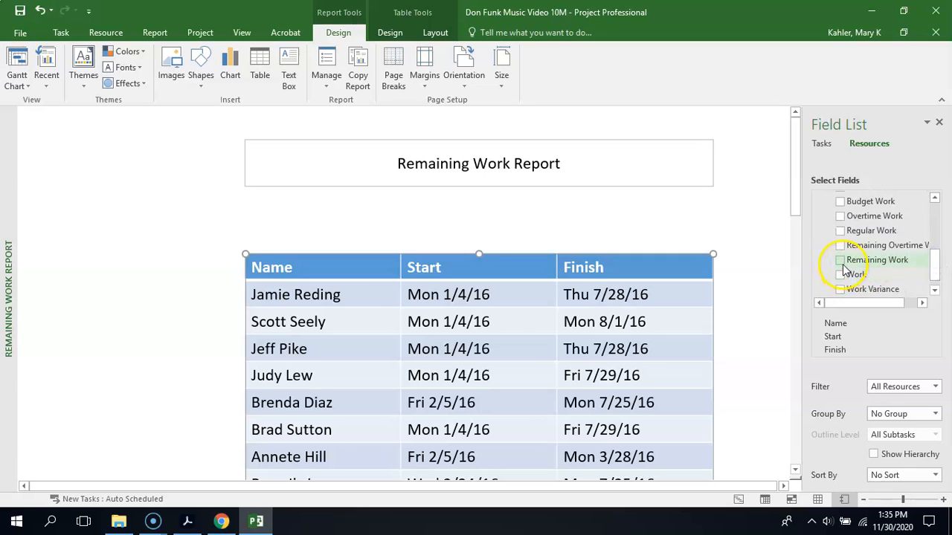
left_click(840, 261)
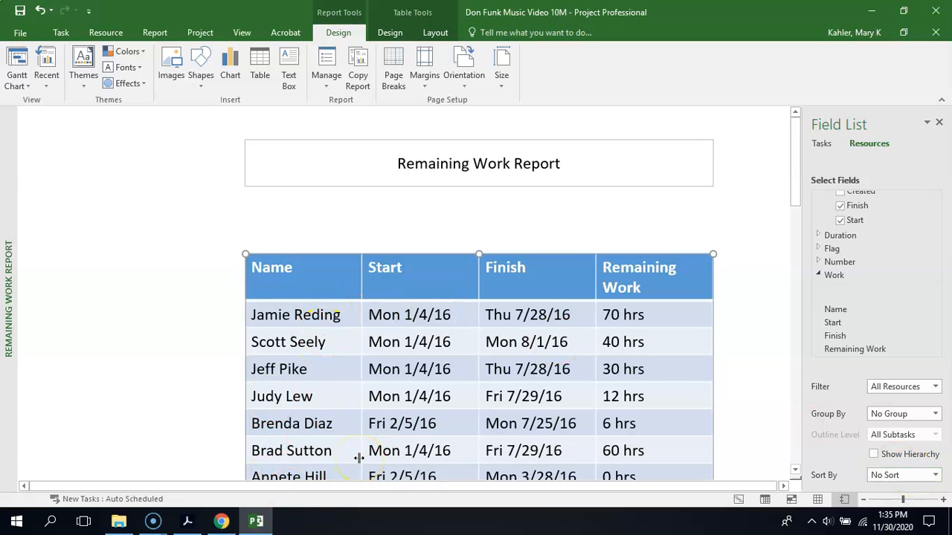
- Sort the report table by Name
left_click(935, 475)
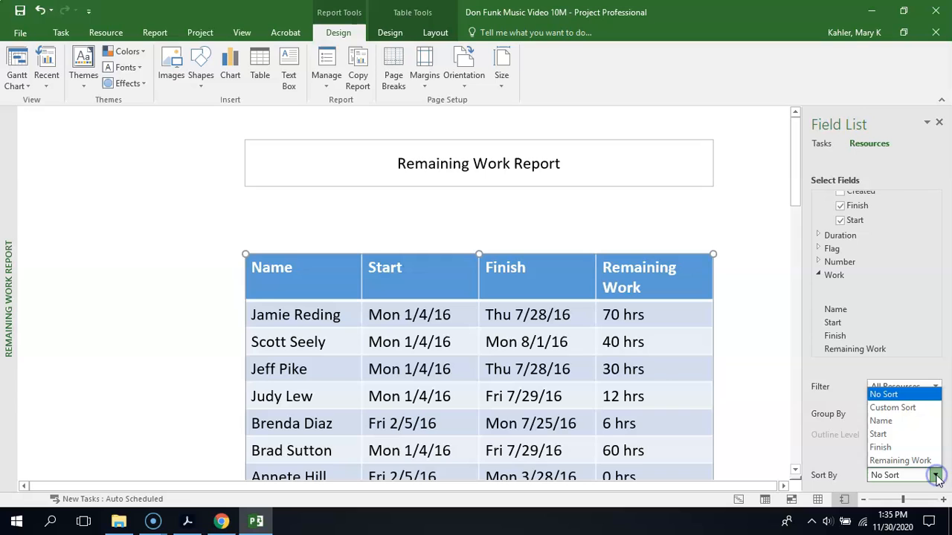
left_click(902, 421)
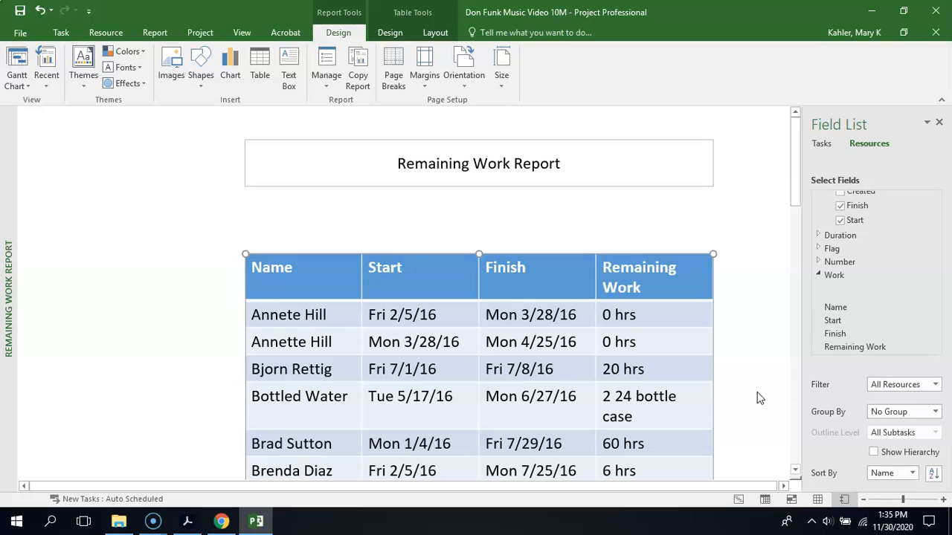
left_click_drag(797, 195, 786, 70)
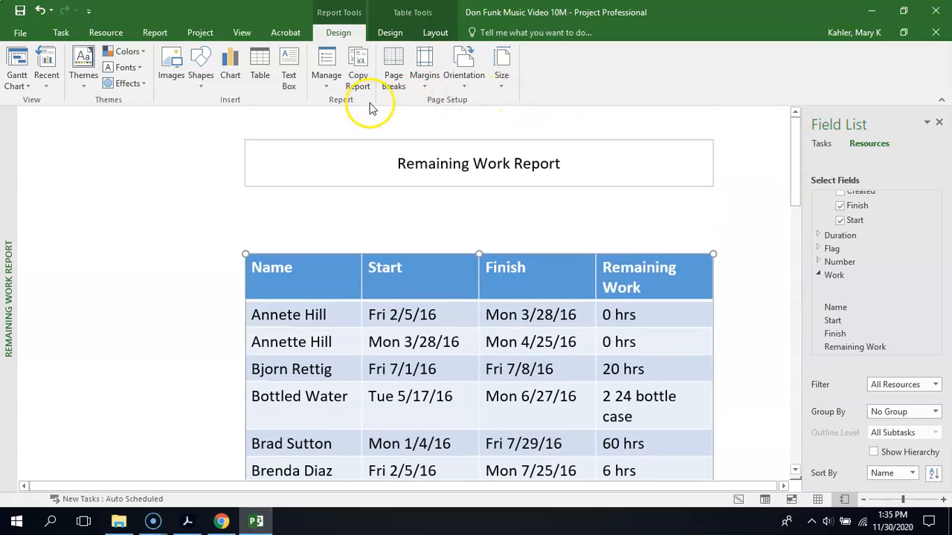
- Show the page breaks on the report and close the Field List
left_click(399, 61)
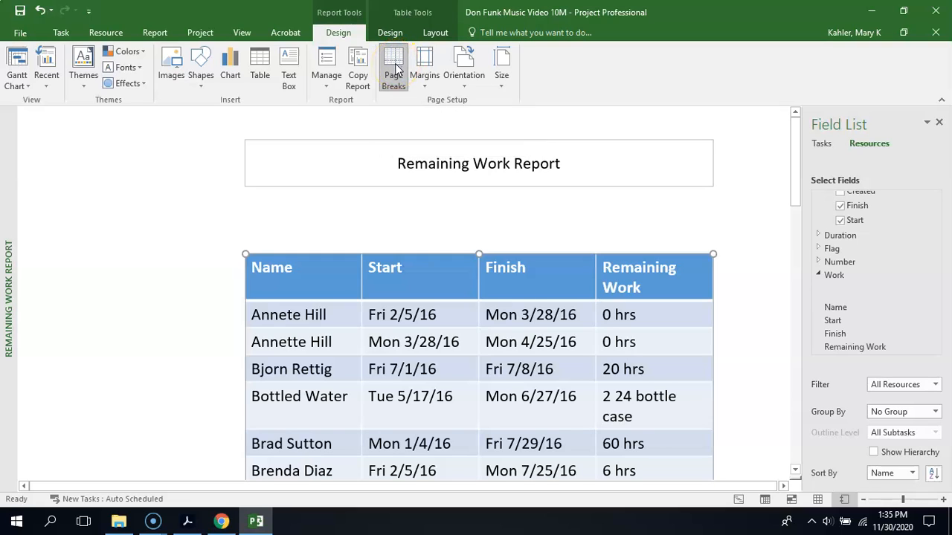
left_click(397, 69)
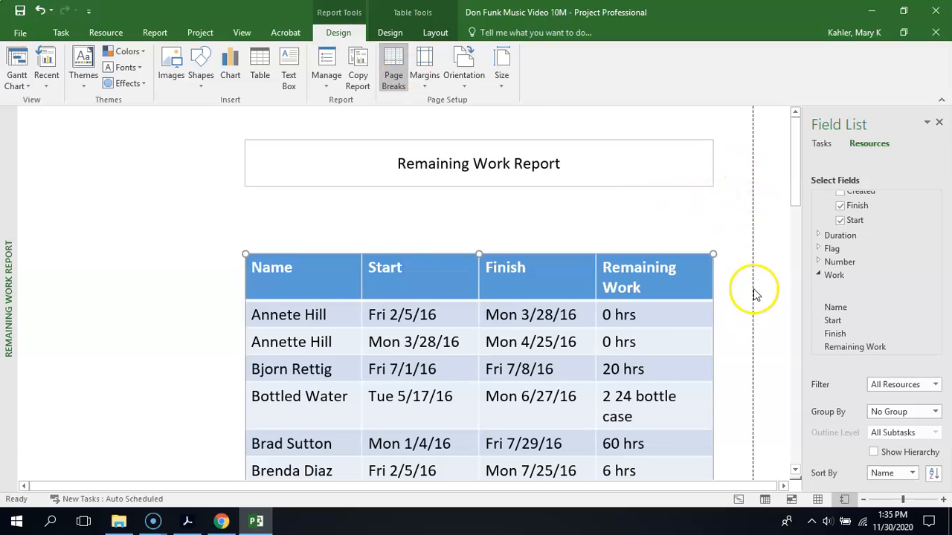
left_click(938, 122)
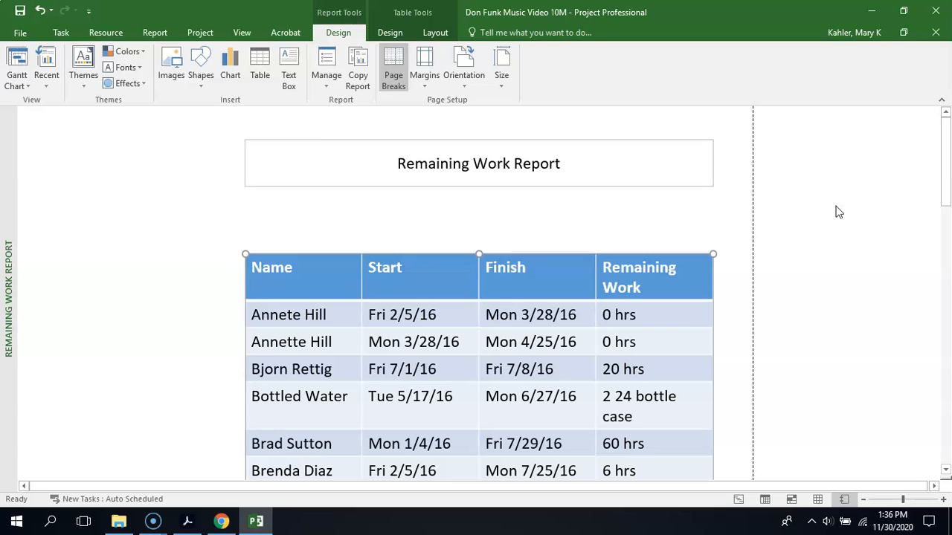
- Change the print orientation to Portrait and preview all the report's pages together before returning to the report
left_click(16, 32)
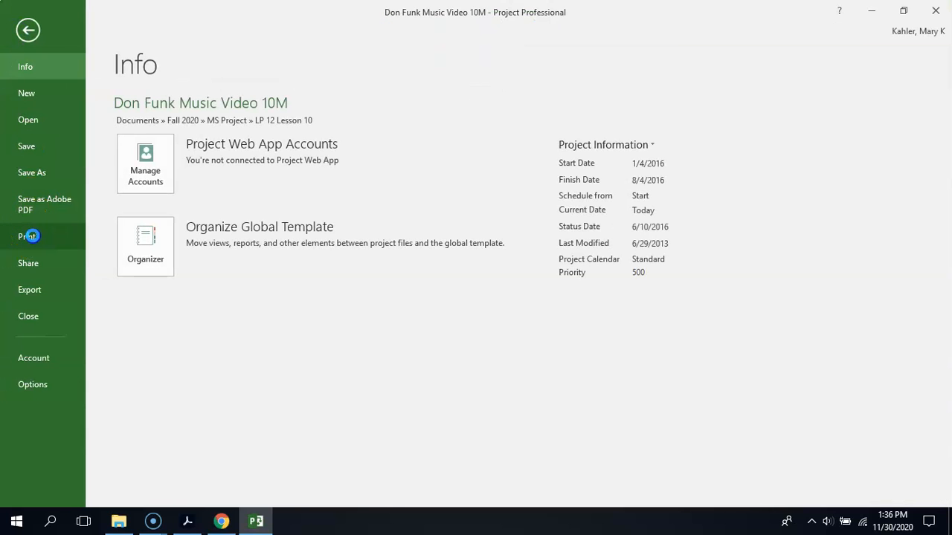
left_click(30, 236)
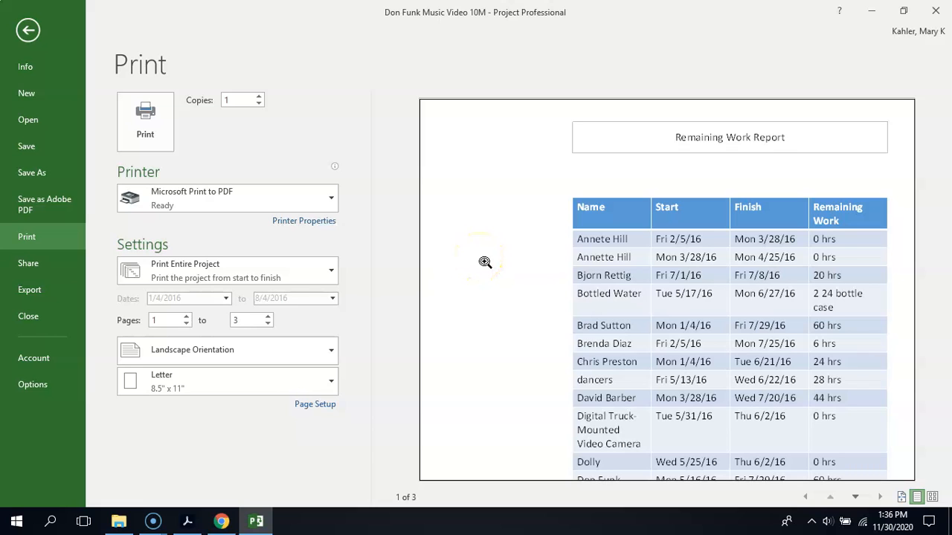
left_click(331, 348)
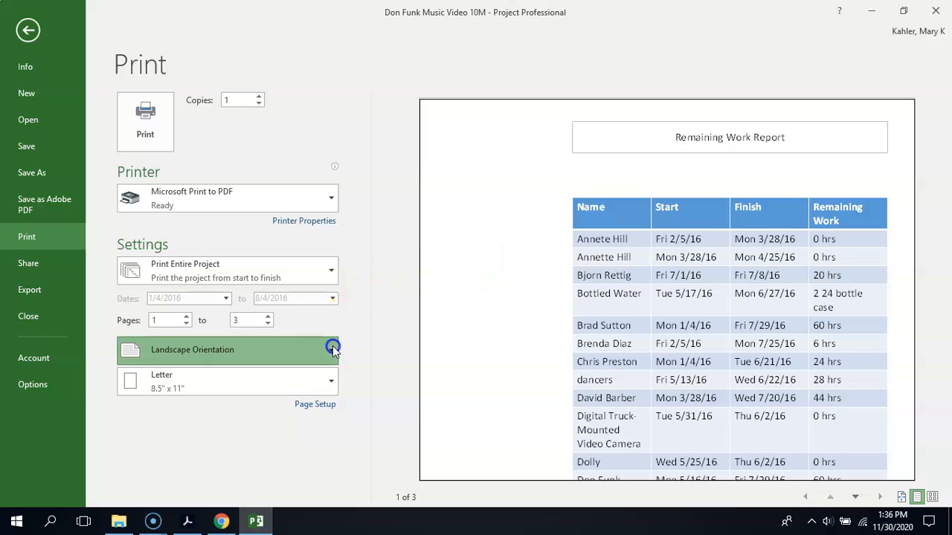
left_click(296, 382)
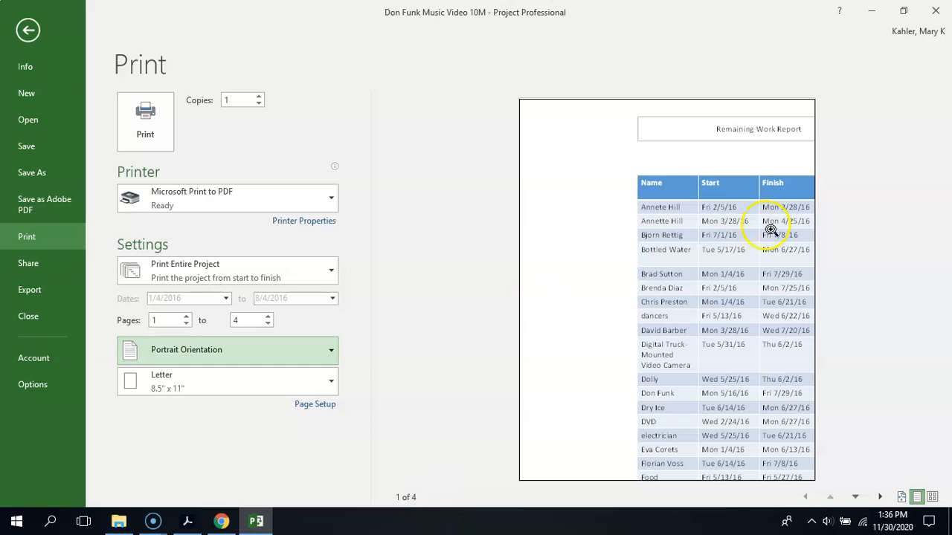
left_click(932, 497)
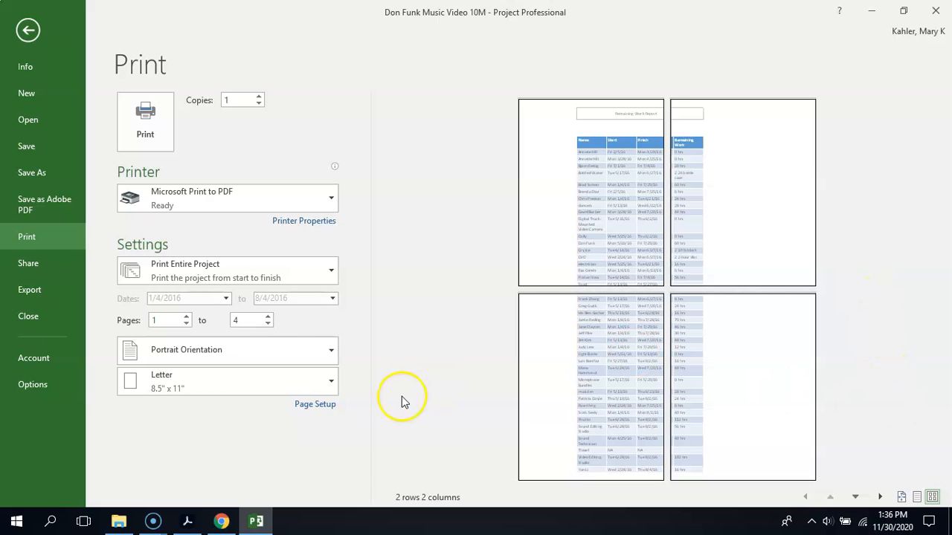
left_click(28, 31)
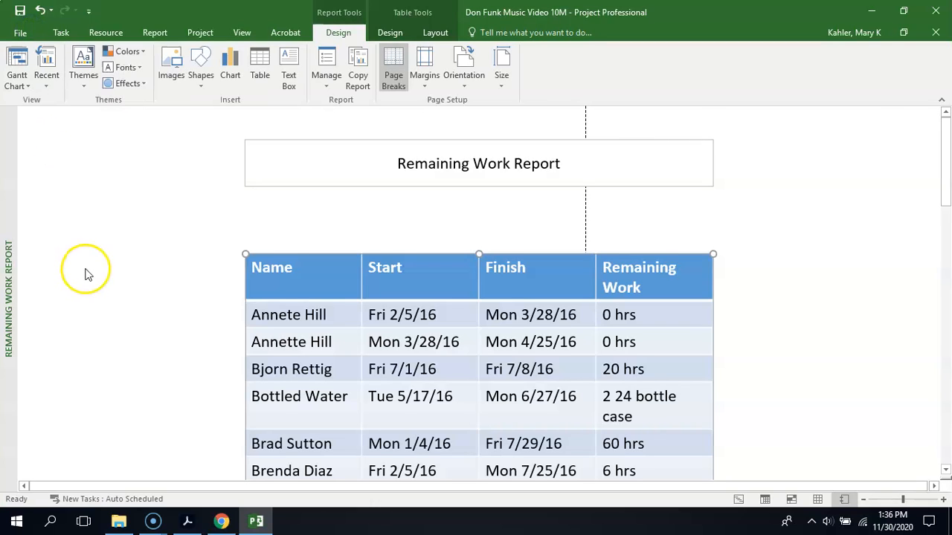
- Move the report title box and the table to the upper left of the page, inside the page break line
left_click(400, 195)
left_click(399, 186)
mouse_move(399, 186)
left_mouse_down()
mouse_move(294, 188)
mouse_move(224, 177)
mouse_move(223, 162)
left_mouse_up()
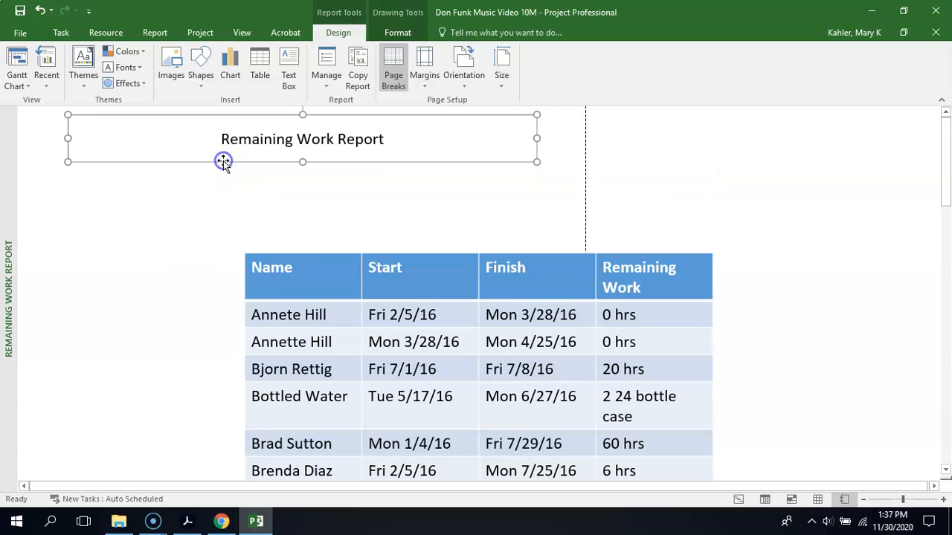
left_click(302, 250)
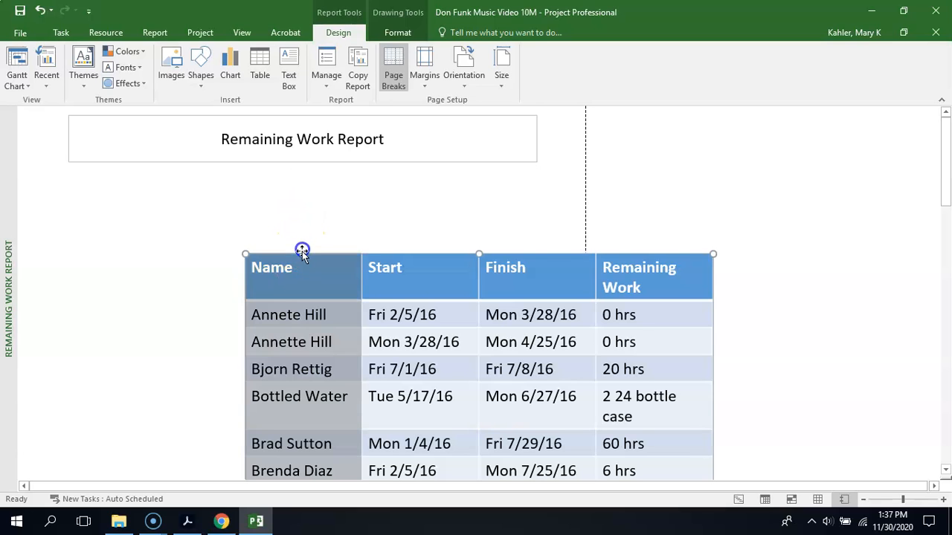
left_click_drag(303, 256, 143, 186)
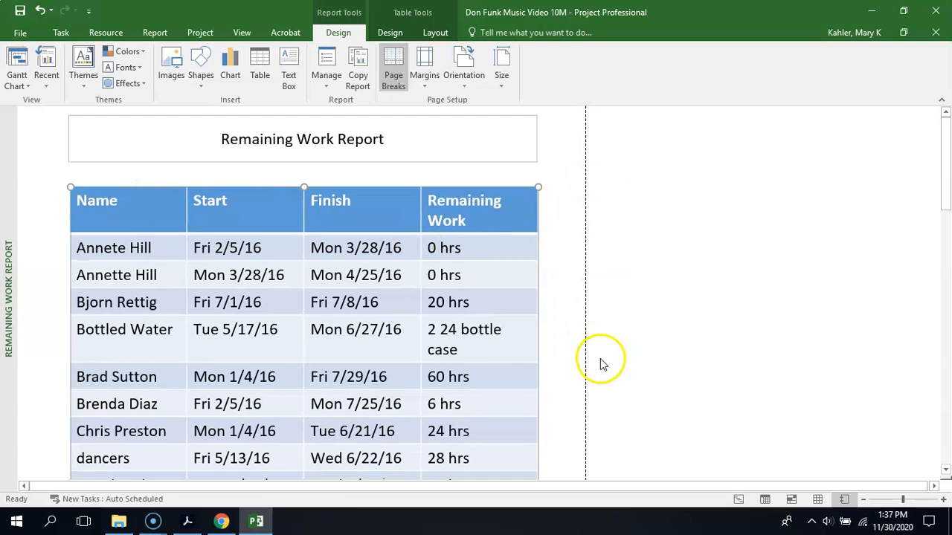
- Choose Portrait as the report's page orientation and deselect the table
left_click(467, 77)
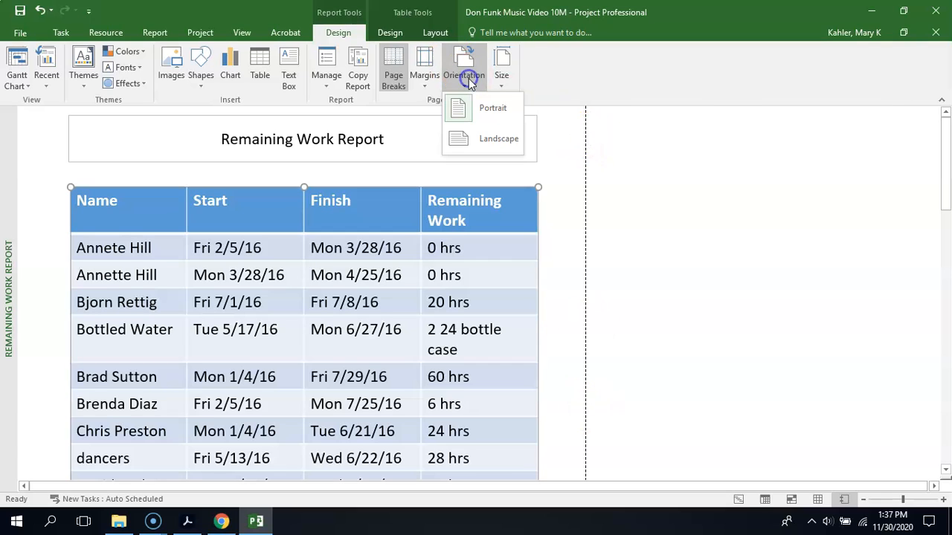
left_click(473, 107)
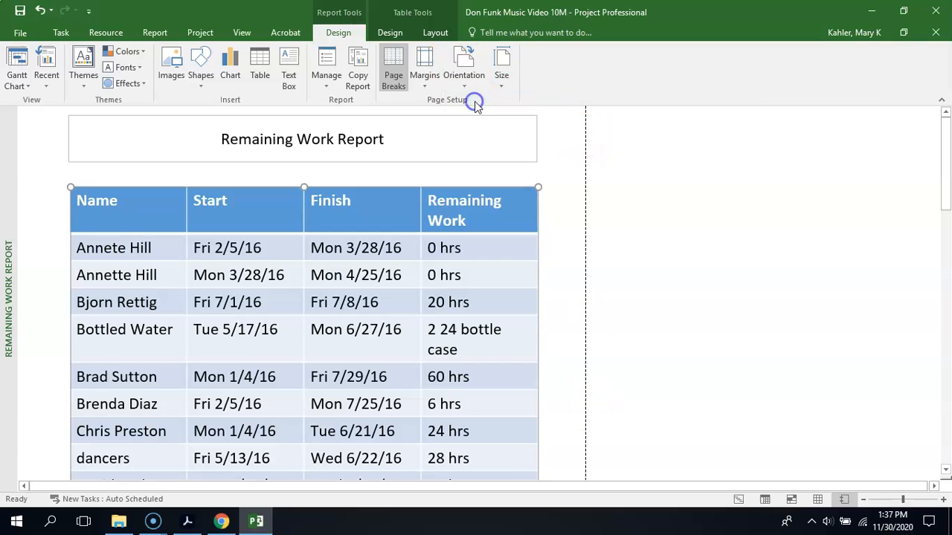
left_click(607, 182)
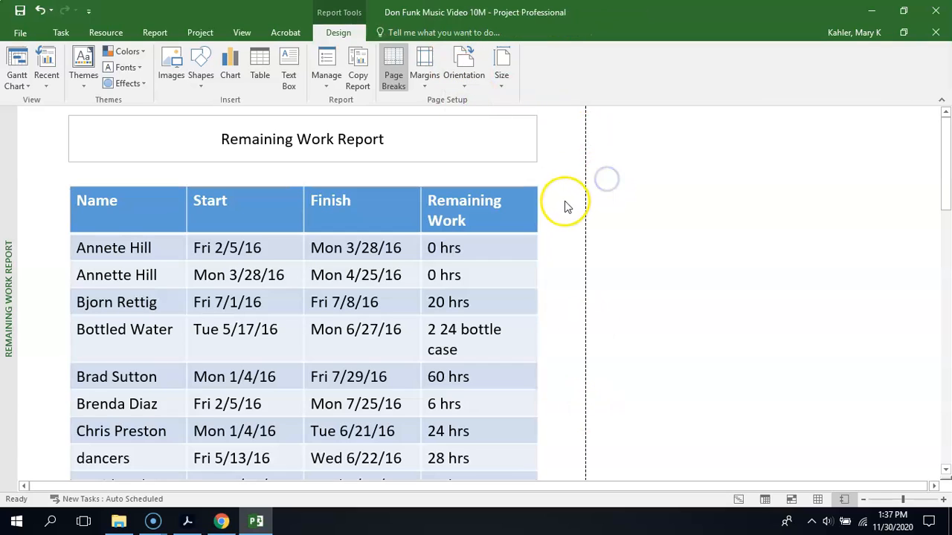
- Preview both printed pages of the report and check the page setup margins without changing them
left_click(16, 35)
left_click(34, 237)
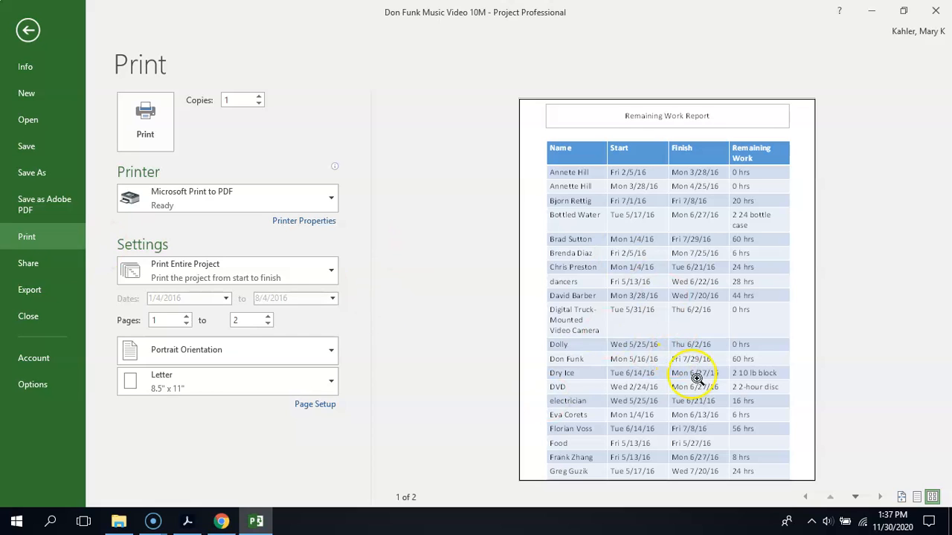
left_click(854, 497)
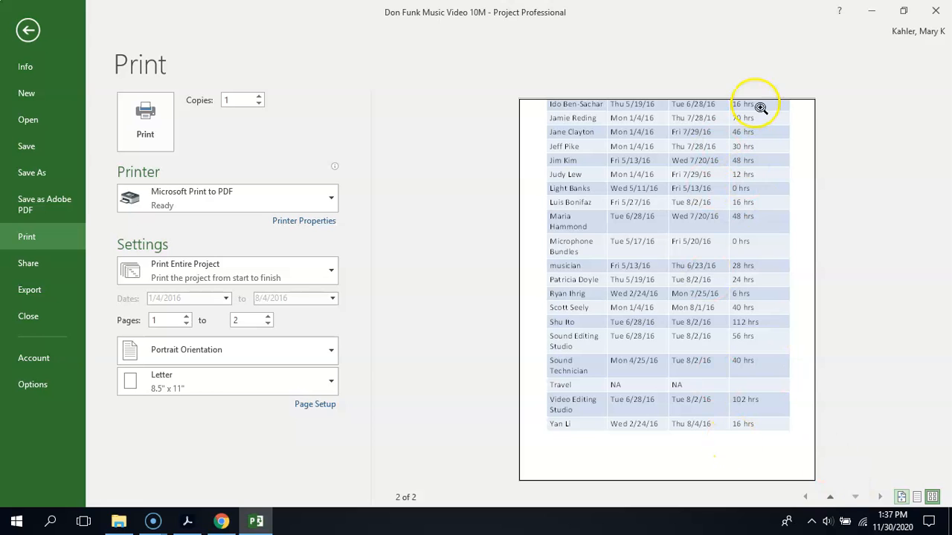
left_click(830, 496)
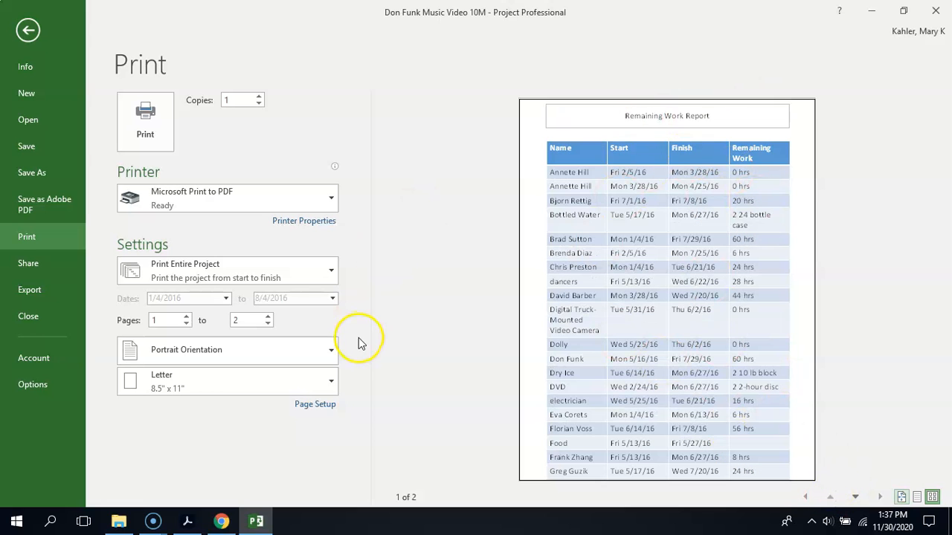
left_click(314, 405)
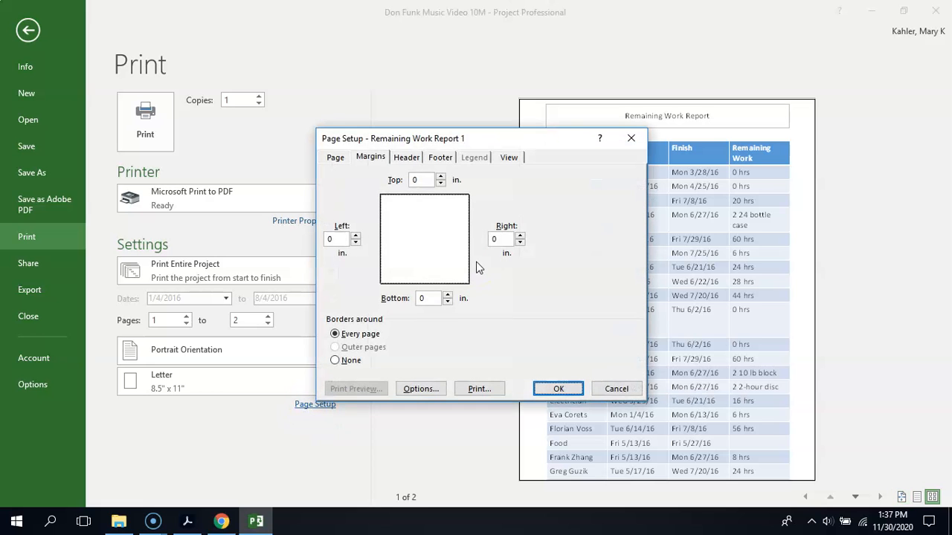
left_click(617, 388)
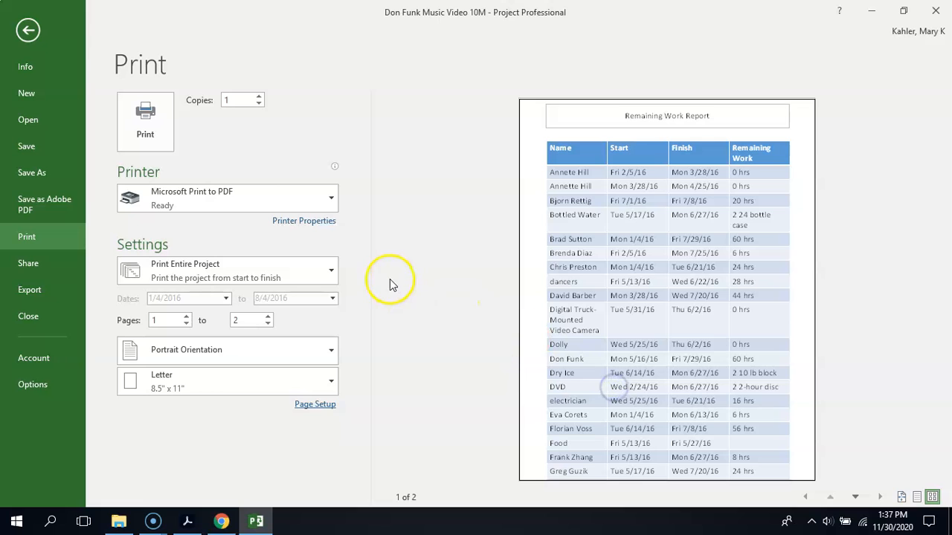
left_click(29, 30)
left_click(113, 201)
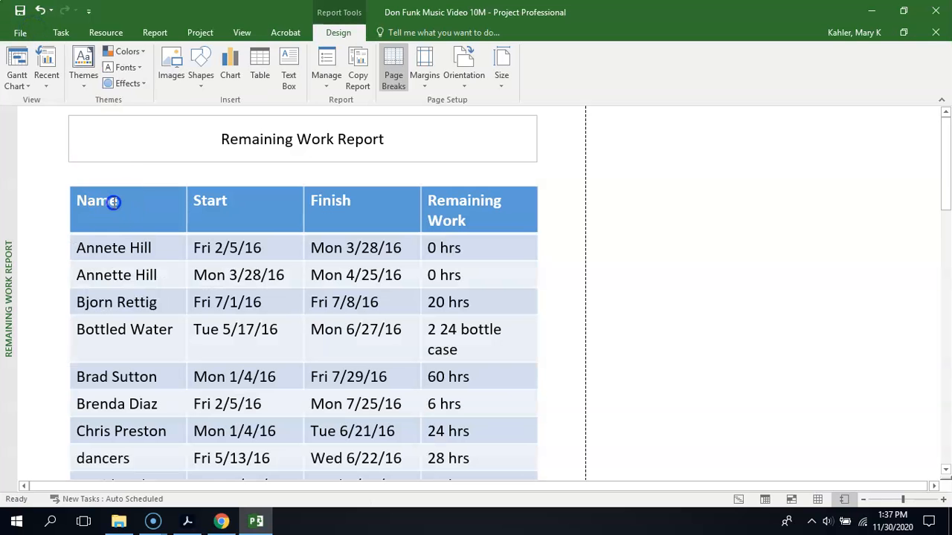
left_click(116, 187)
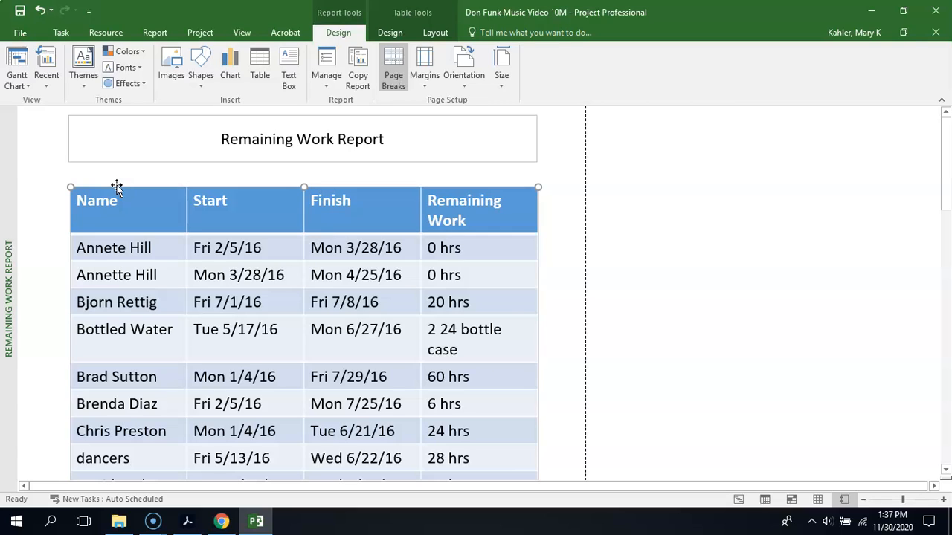
left_click(83, 248)
mouse_move(80, 250)
left_mouse_down()
mouse_move(144, 272)
mouse_move(291, 417)
mouse_move(335, 496)
left_mouse_up()
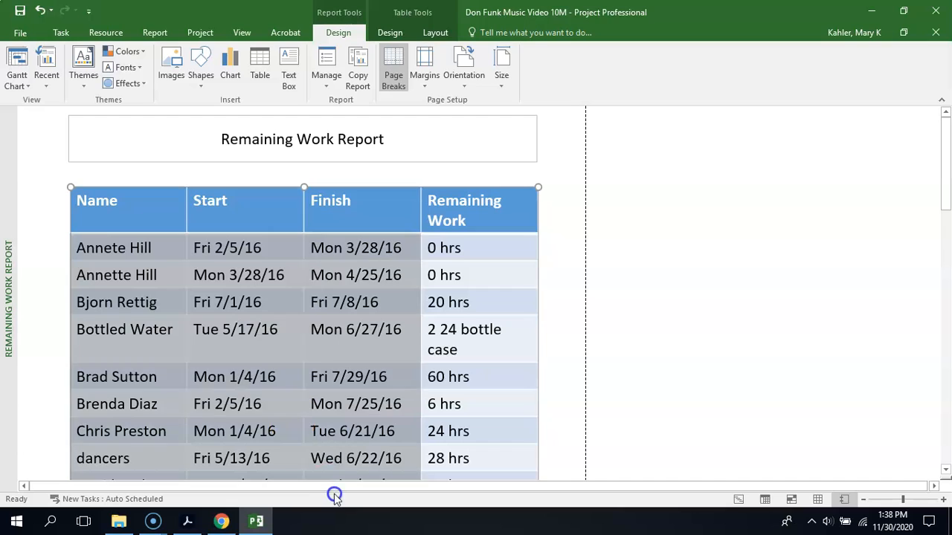
left_click(30, 502)
- Reduce the font size of the whole report table to 14 and deselect the table
left_click(139, 187)
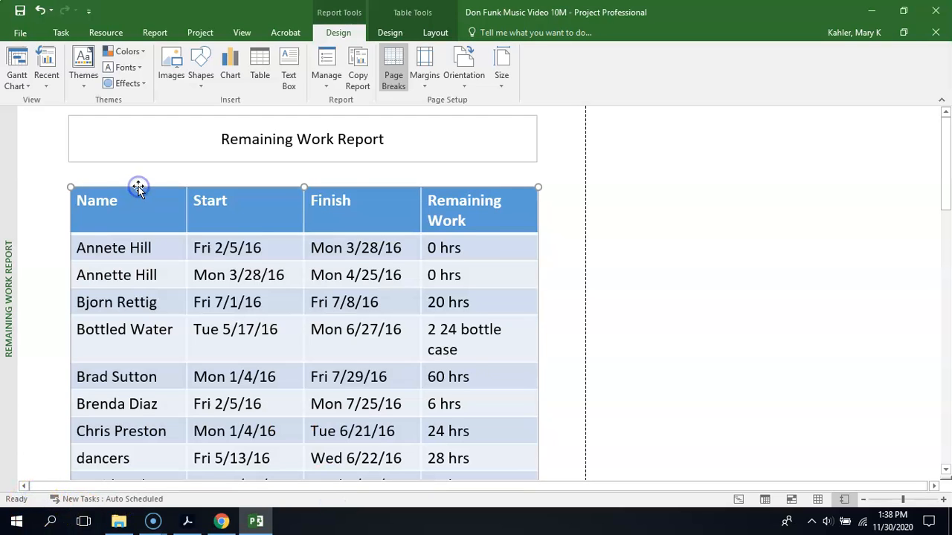
right_click(138, 188)
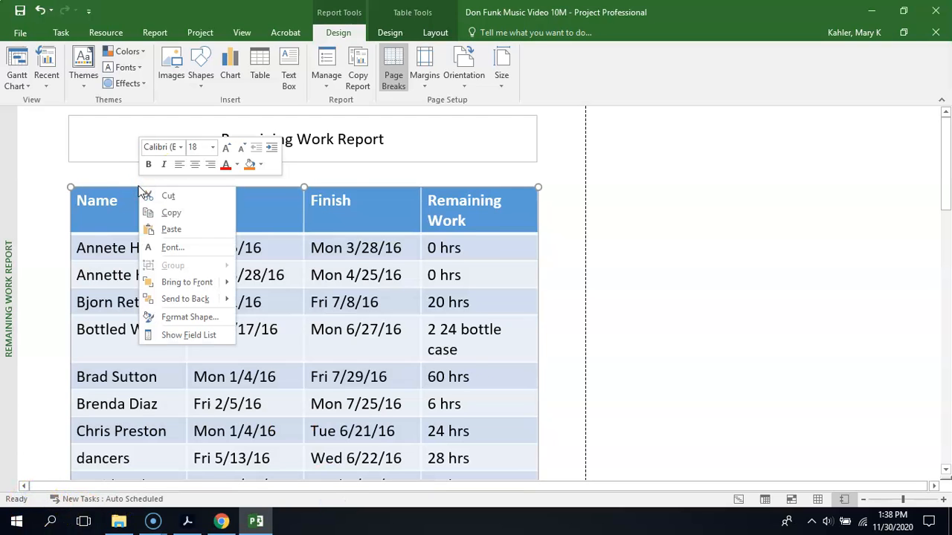
left_click(243, 154)
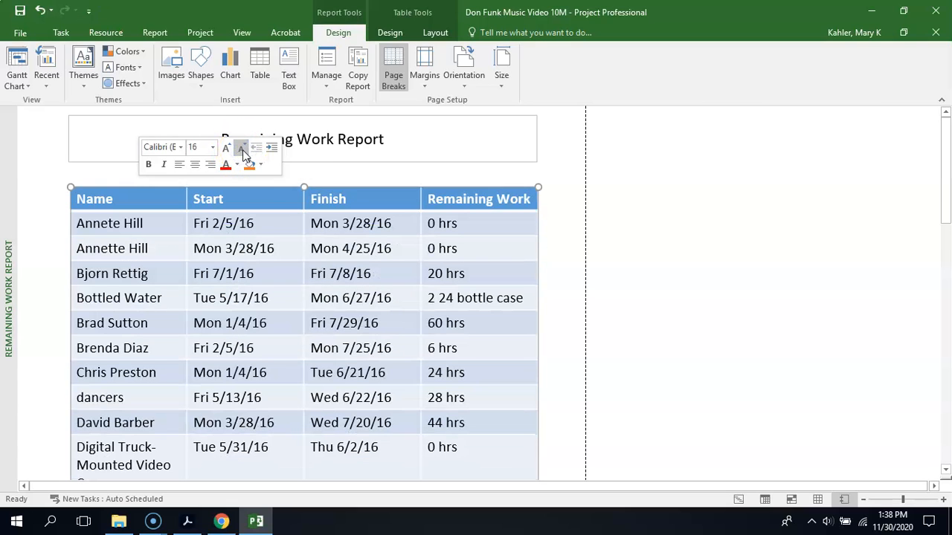
left_click(243, 154)
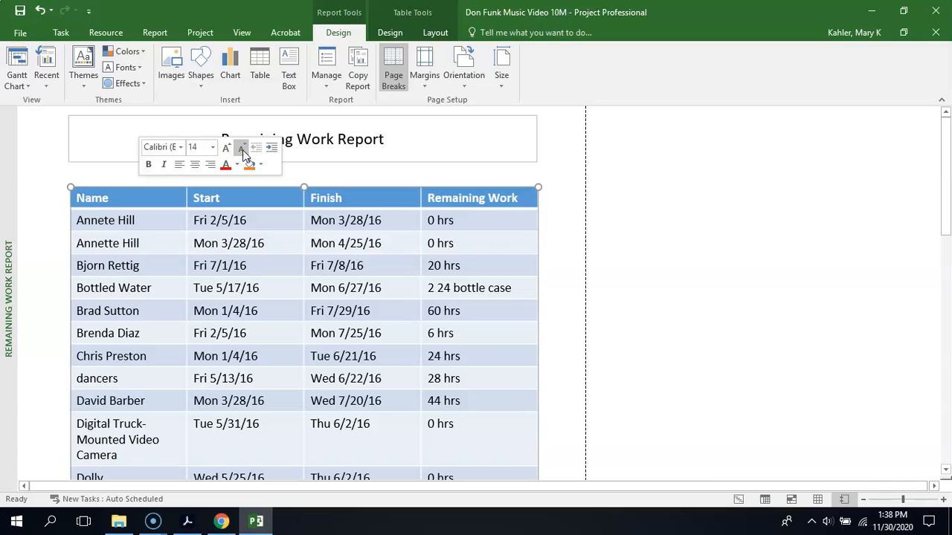
left_click(52, 312)
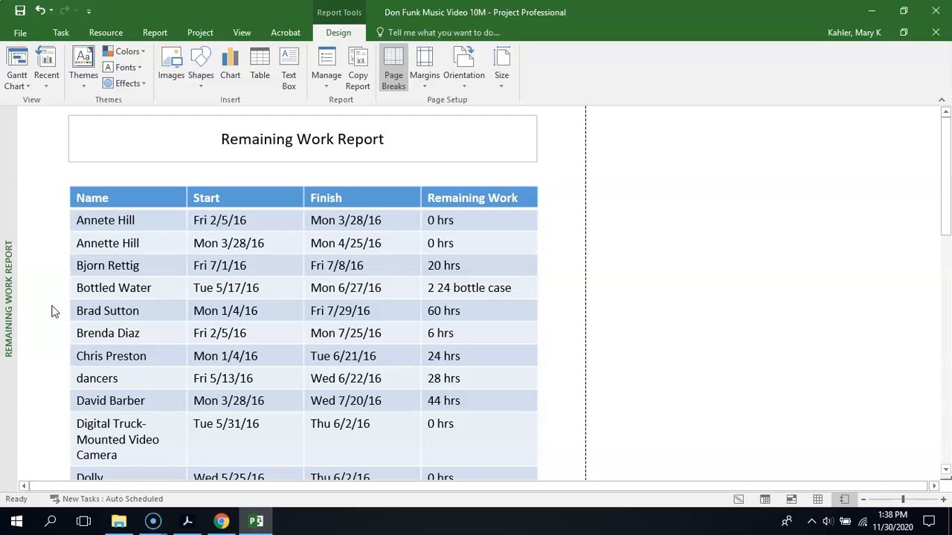
- Preview both pages of the report and print it to a PDF named Remaining Work Report in the LP 12 Lesson 10 folder
left_click(21, 34)
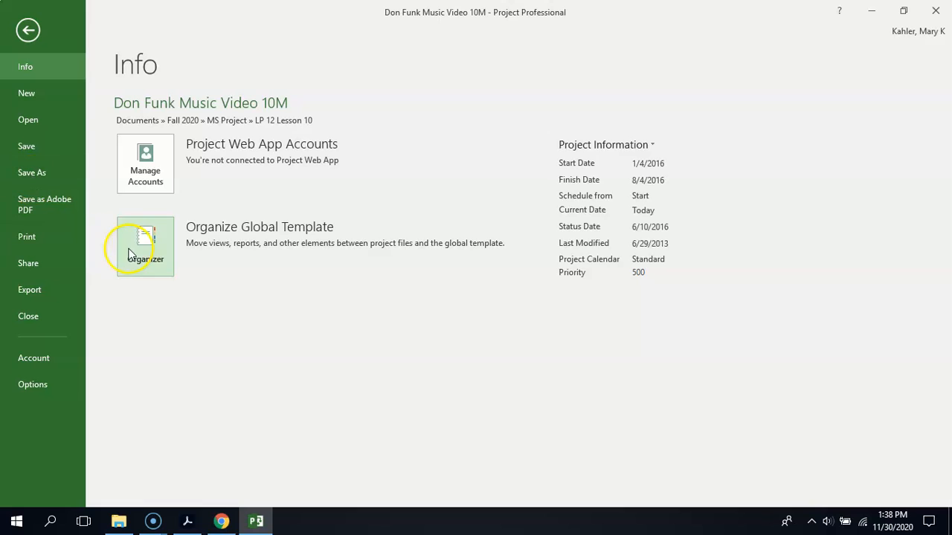
left_click(45, 240)
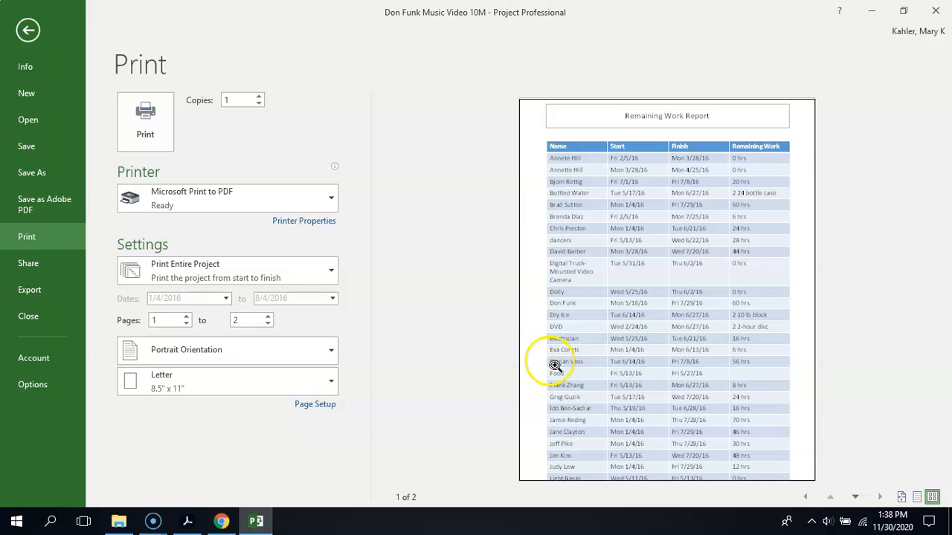
left_click(853, 495)
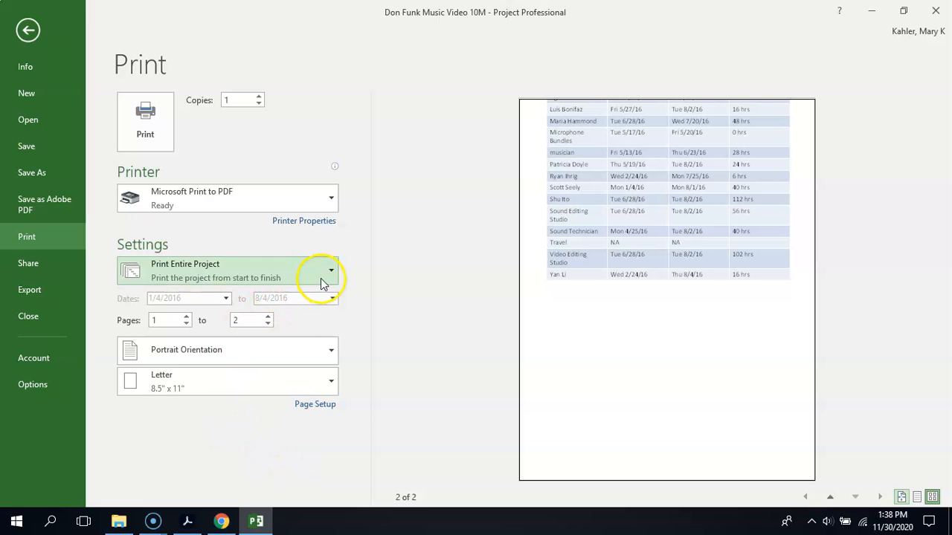
left_click(145, 118)
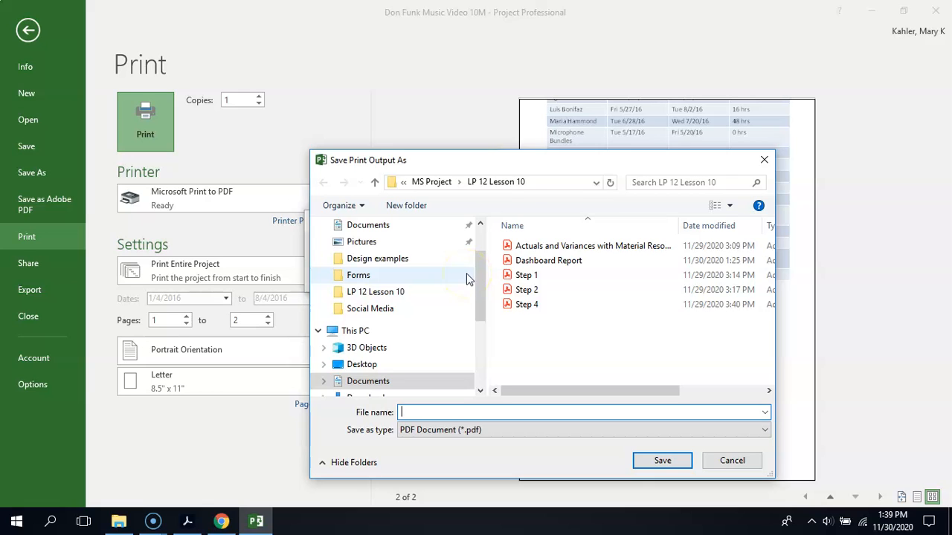
type("Remaini")
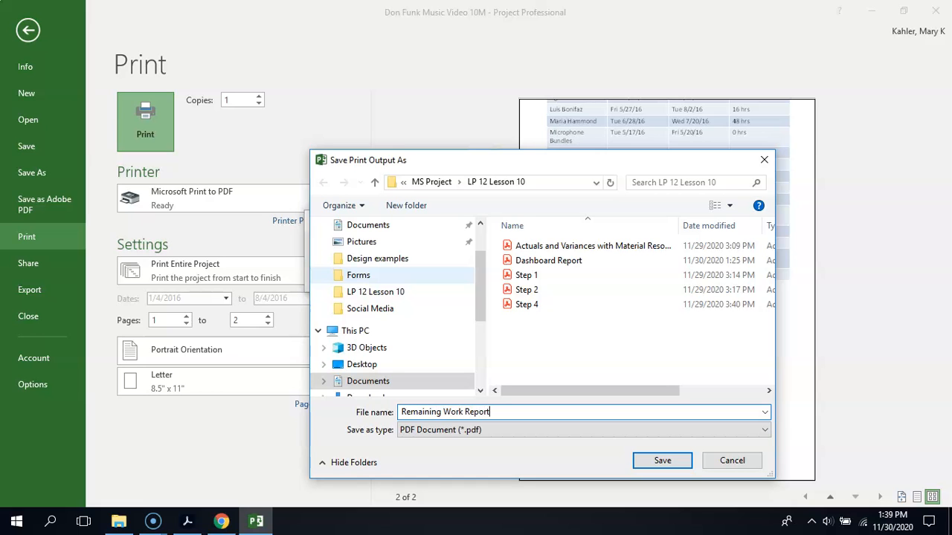
type("ng Work Report")
left_click(662, 460)
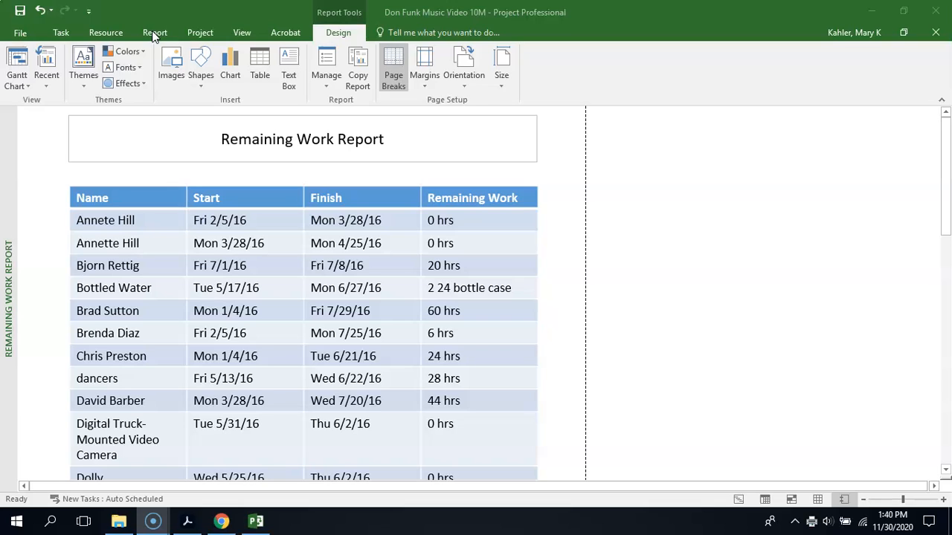
- Switch from the report to the Task Sheet view
left_click(250, 35)
left_click(245, 33)
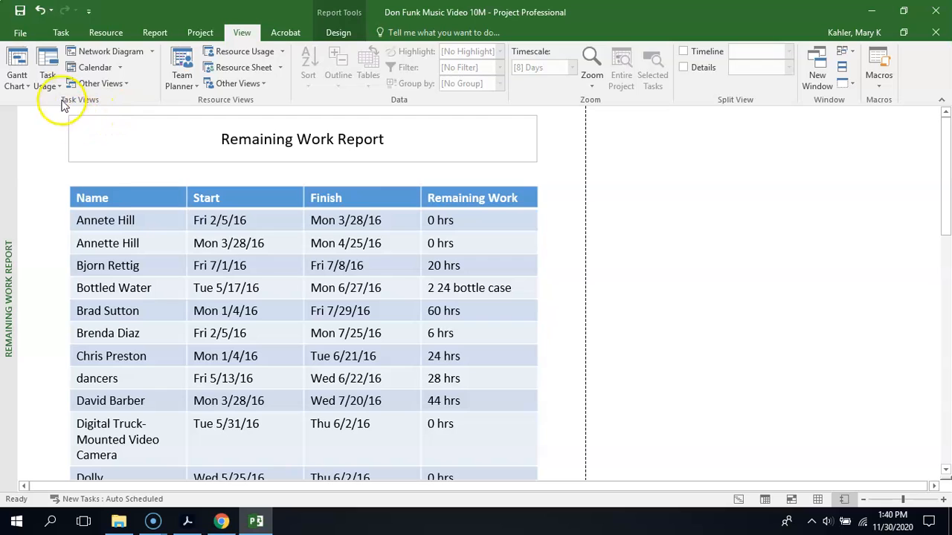
left_click(22, 83)
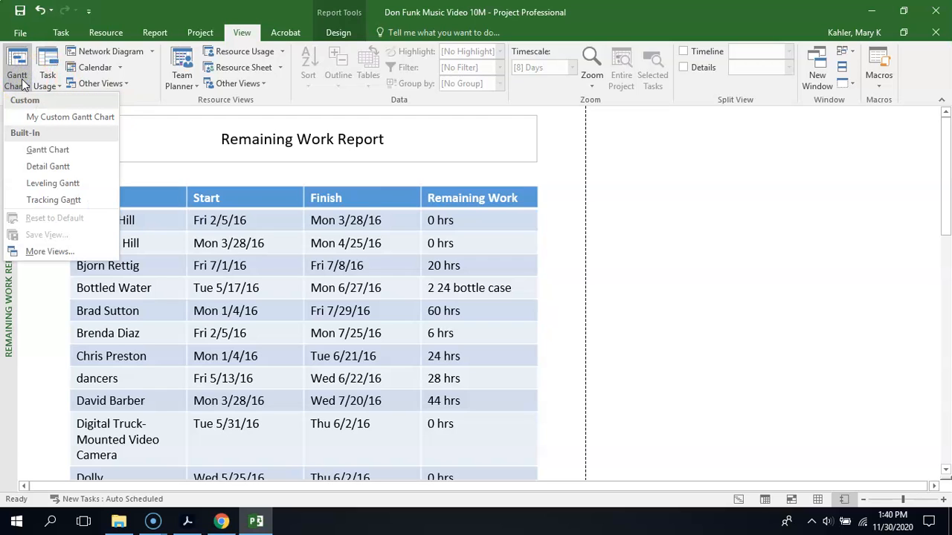
left_click(22, 116)
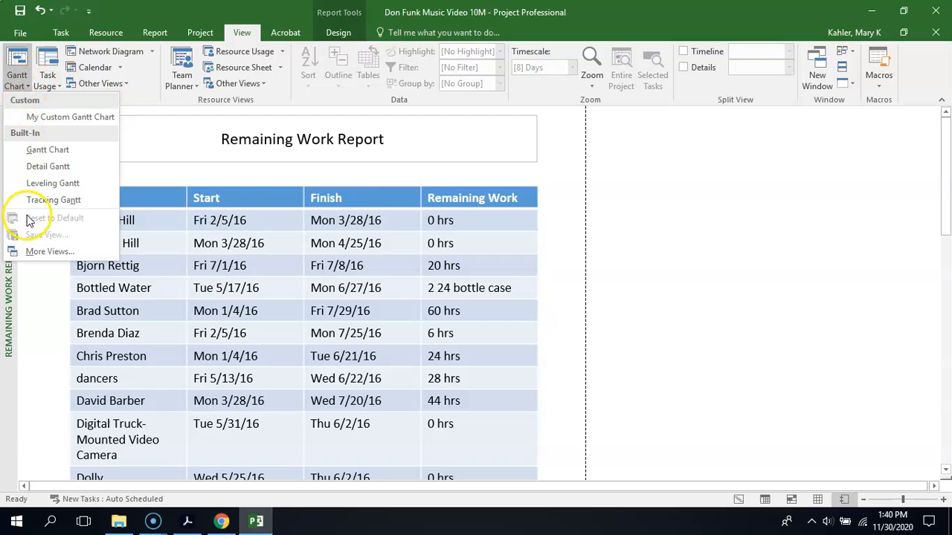
left_click(33, 251)
left_click_drag(510, 232, 511, 281)
left_click(412, 292)
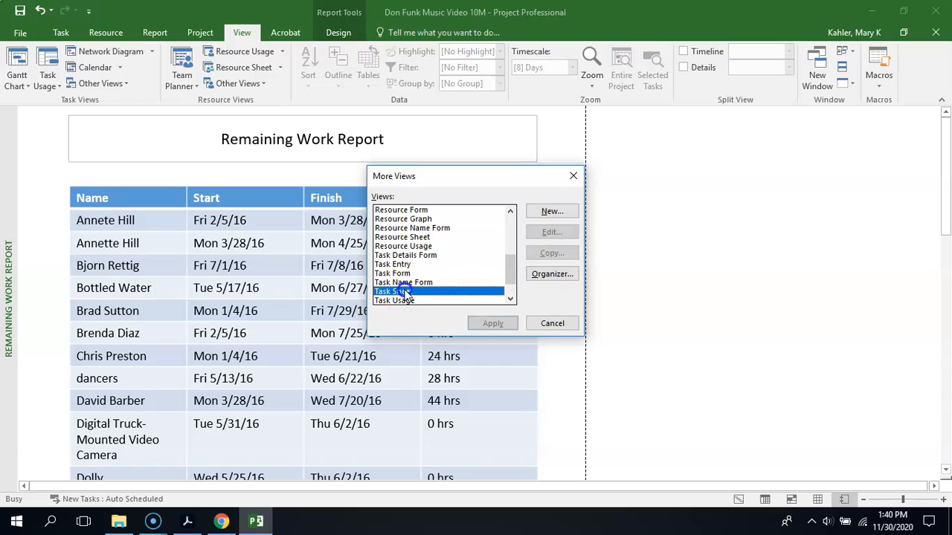
left_click(495, 322)
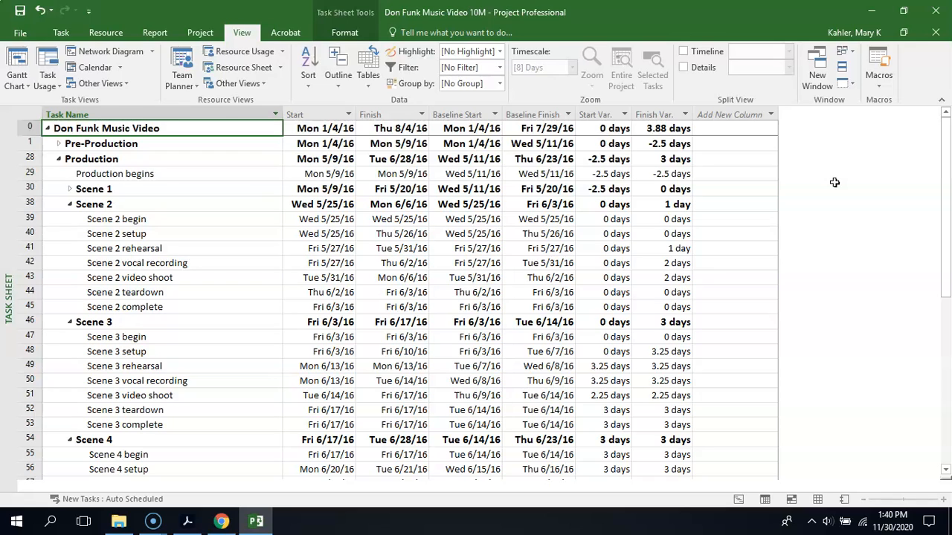
- Apply the built-in Cost table to the task sheet
left_click(370, 80)
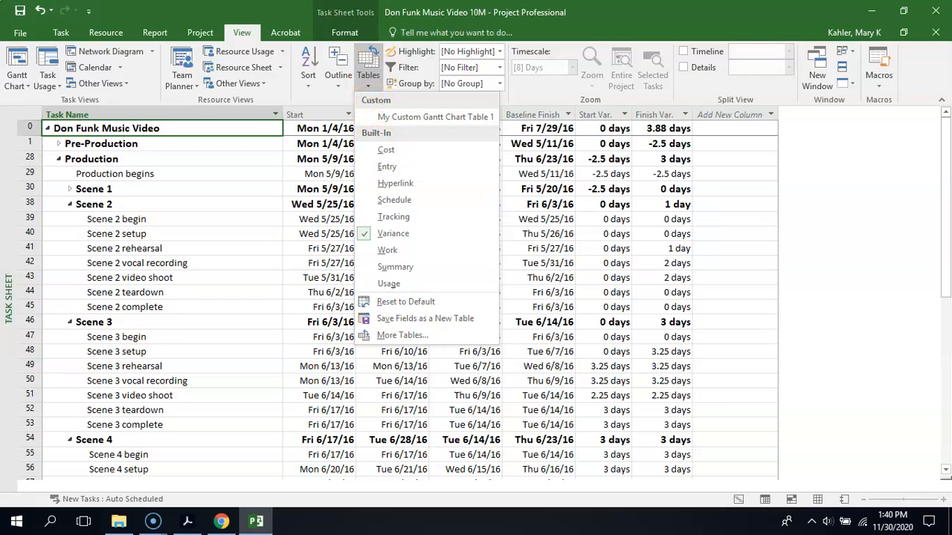
left_click(370, 70)
left_click(373, 70)
left_click(385, 149)
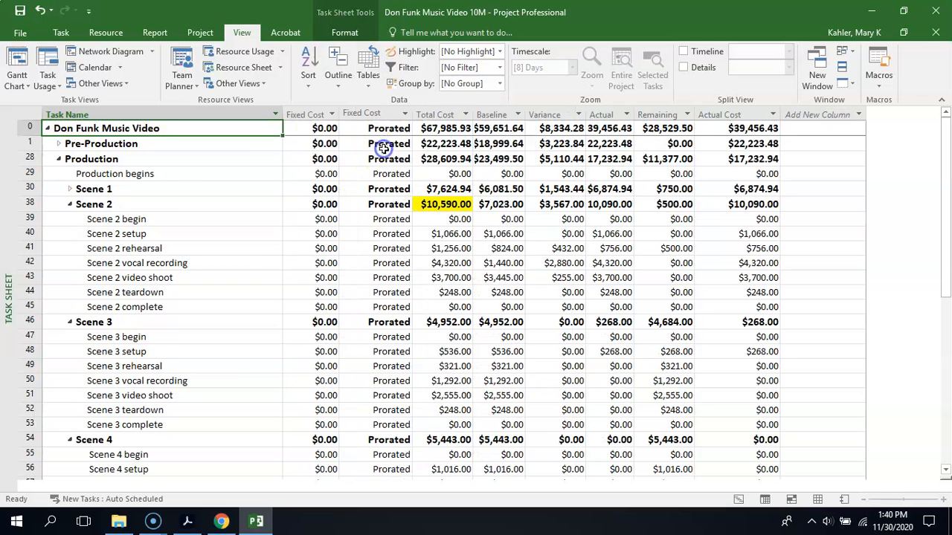
- Widen the Total Cost, Baseline and Actual columns so their full amounts fit
double_click(474, 114)
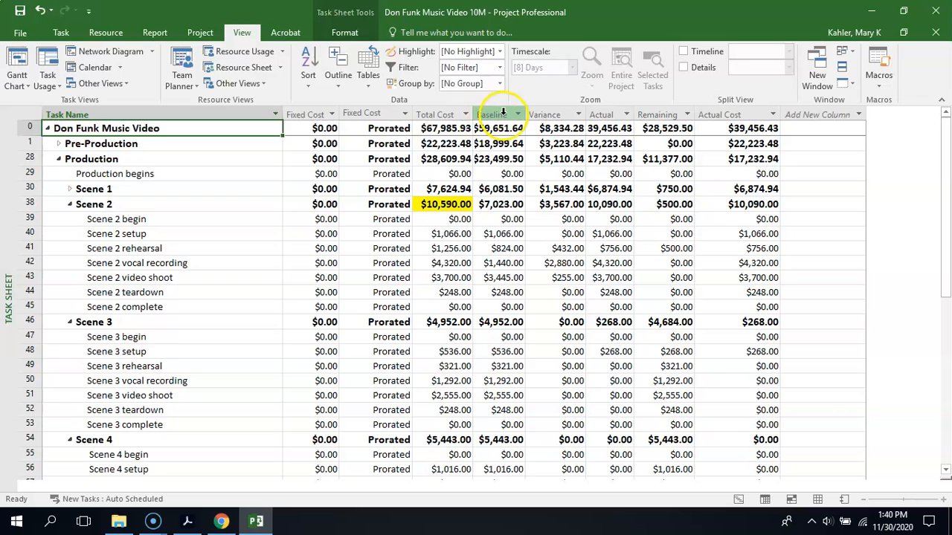
left_click(472, 117)
left_click_drag(473, 116, 533, 116)
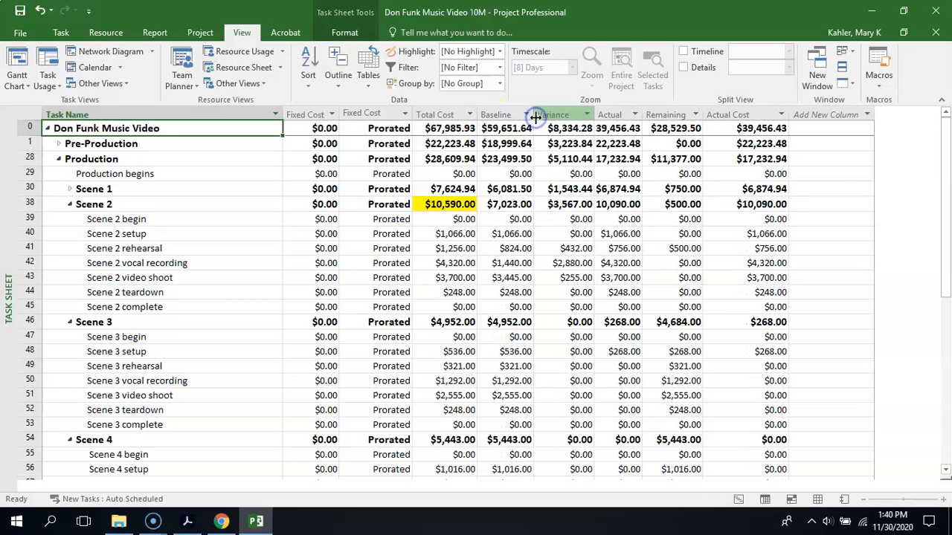
left_click(515, 235)
left_click(645, 113)
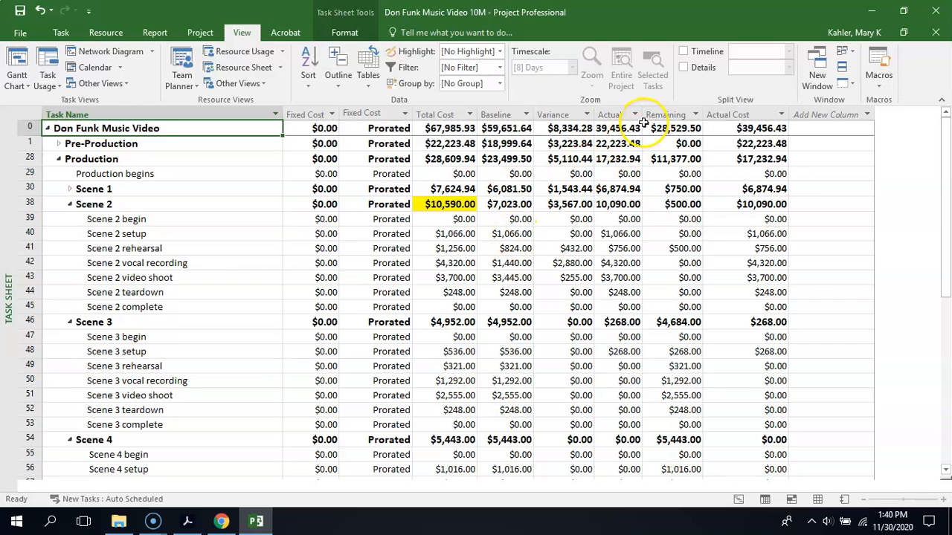
left_click_drag(645, 112, 654, 113)
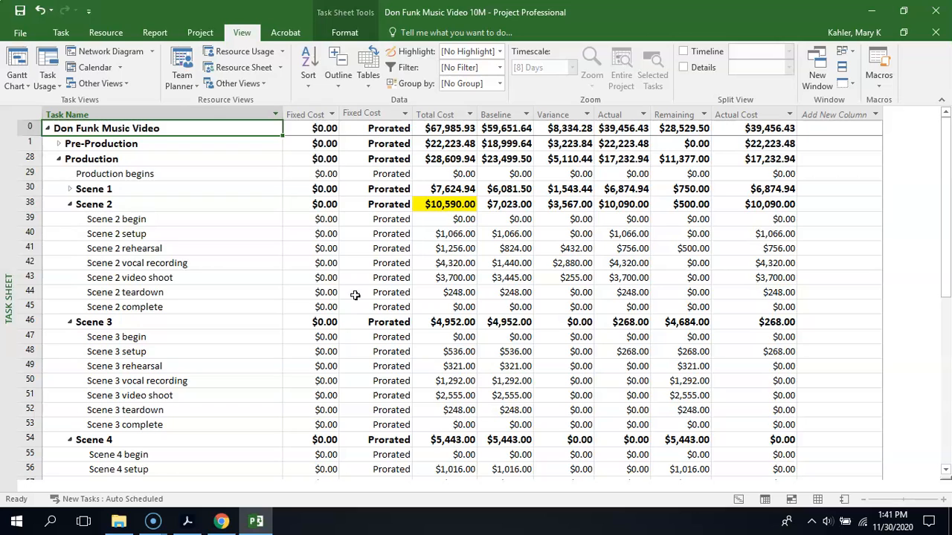
- Expand the Scene 1 subtasks, and expand and collapse the Pre-Production phase to look at its tasks
left_click(70, 190)
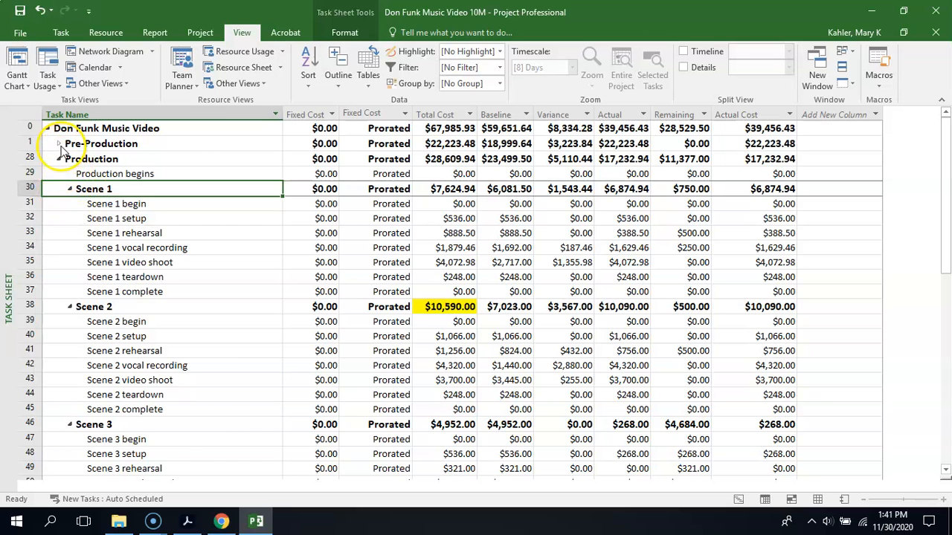
left_click(58, 144)
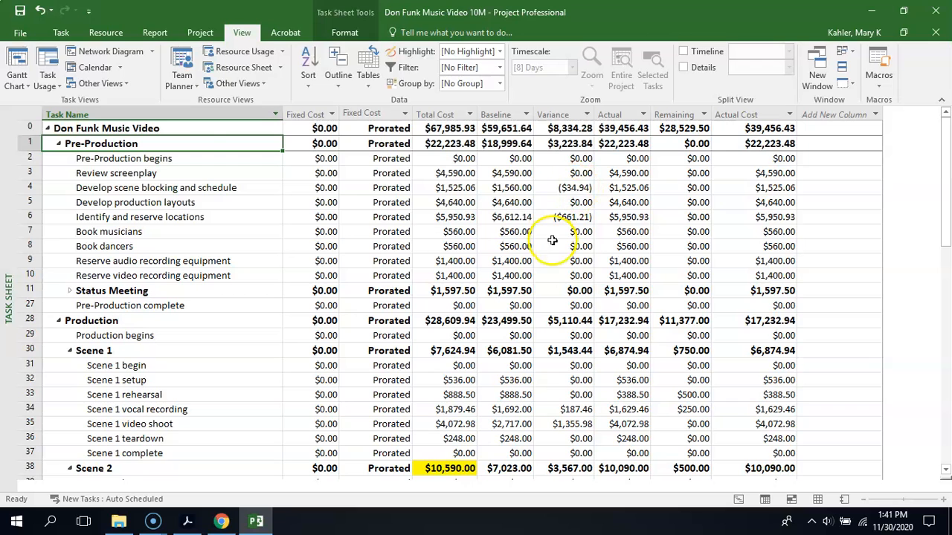
left_click(59, 145)
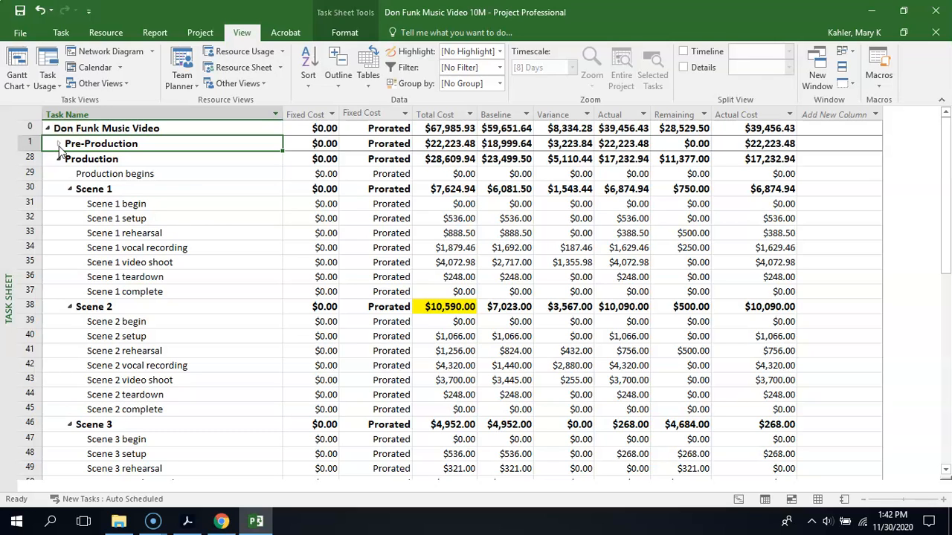
- Open the custom field settings for tasks, list the Number type fields and select Overbudget (Number3)
left_click(203, 33)
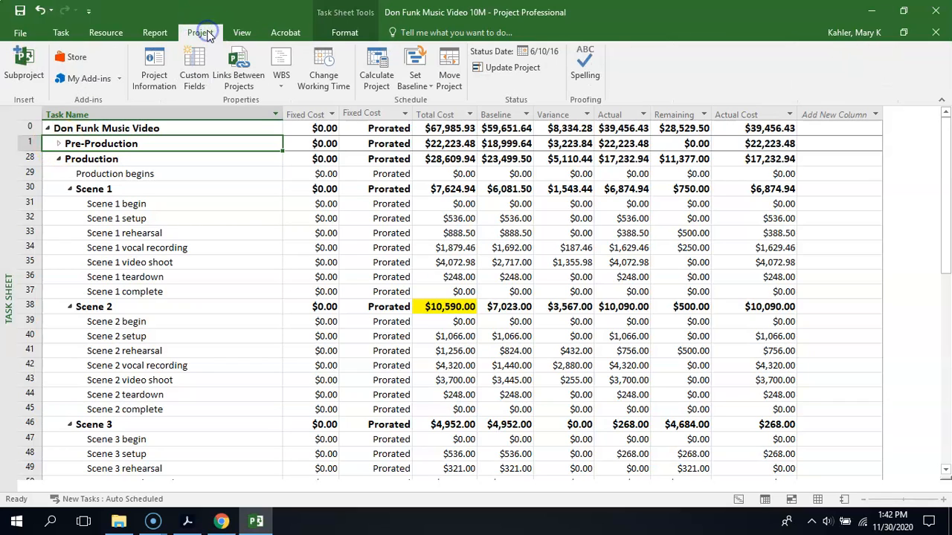
left_click(193, 77)
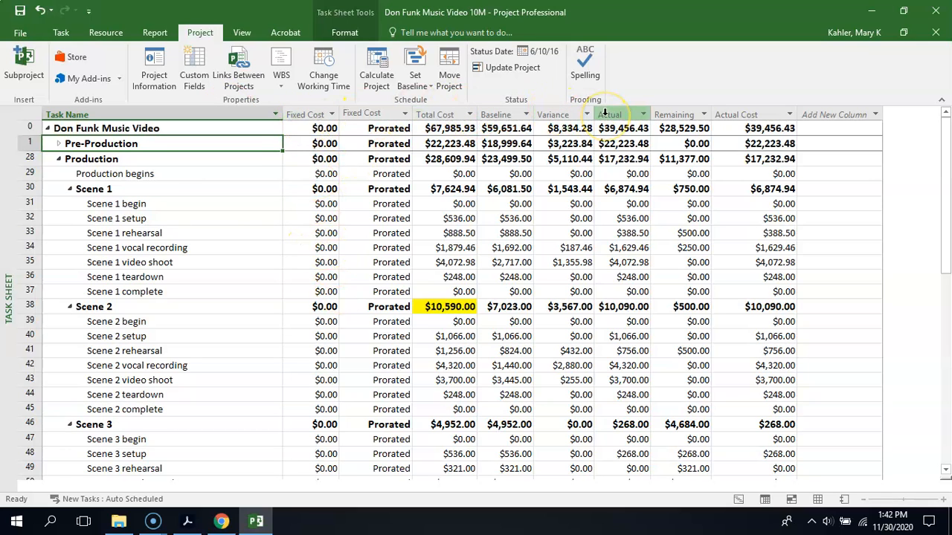
mouse_move(604, 112)
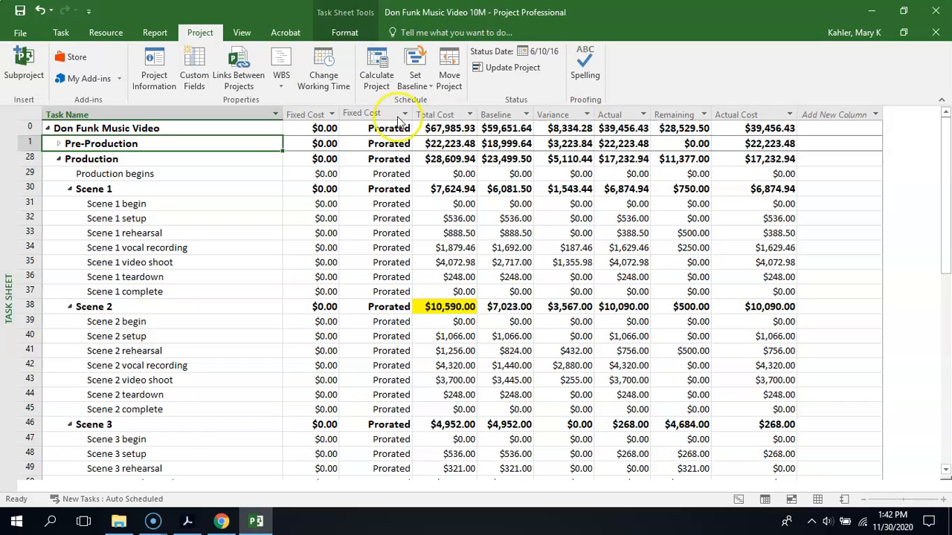
left_click(200, 71)
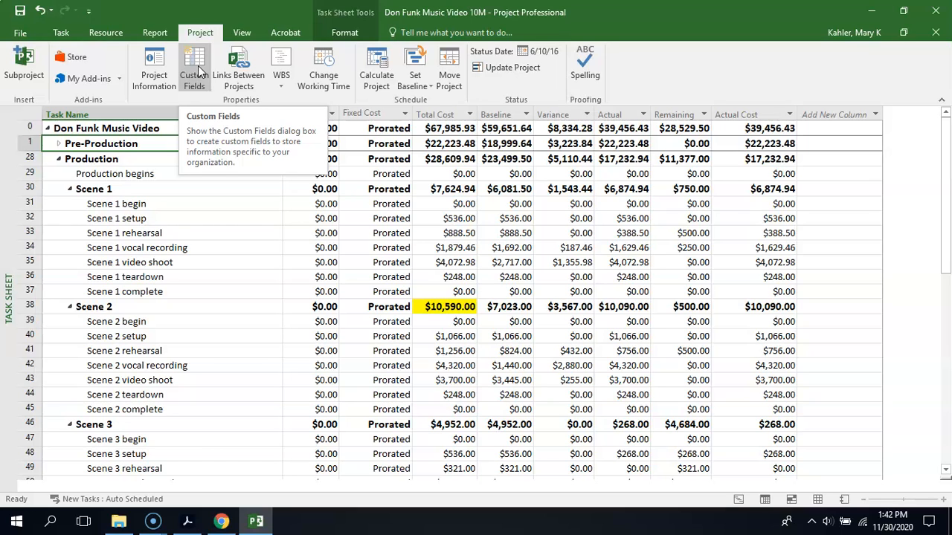
left_click(196, 71)
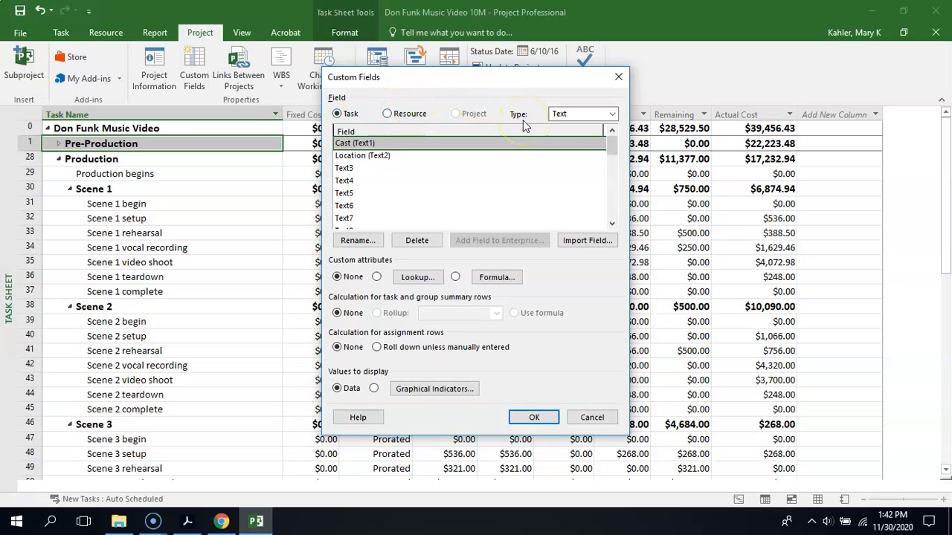
left_click(611, 115)
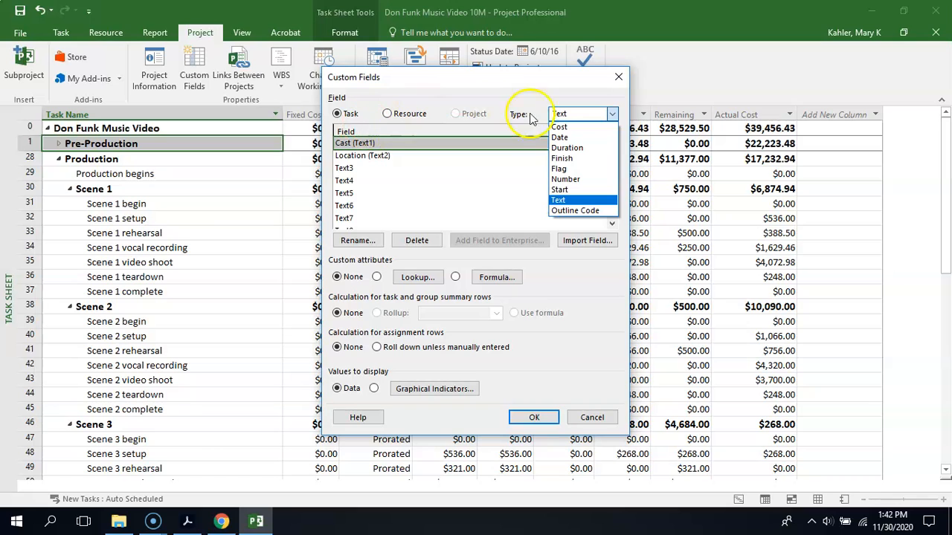
left_click(565, 179)
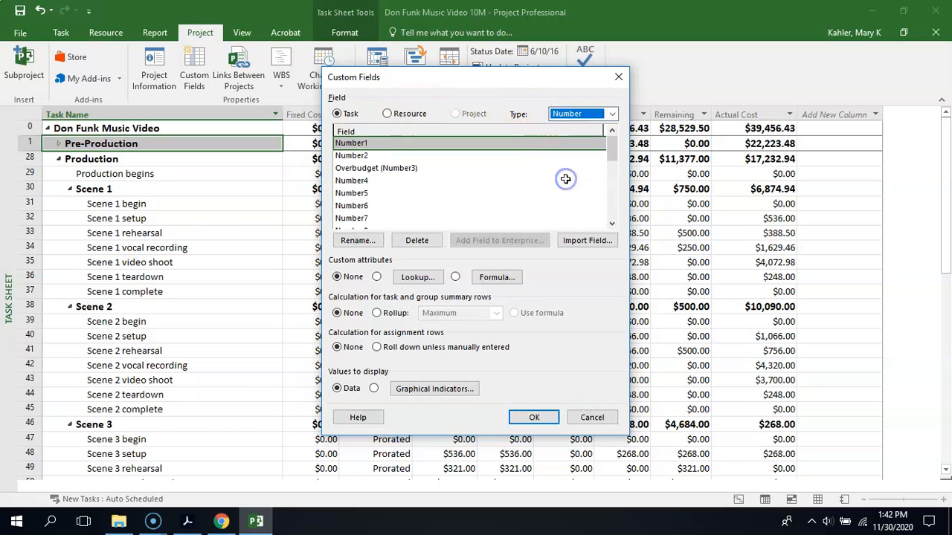
left_click(360, 169)
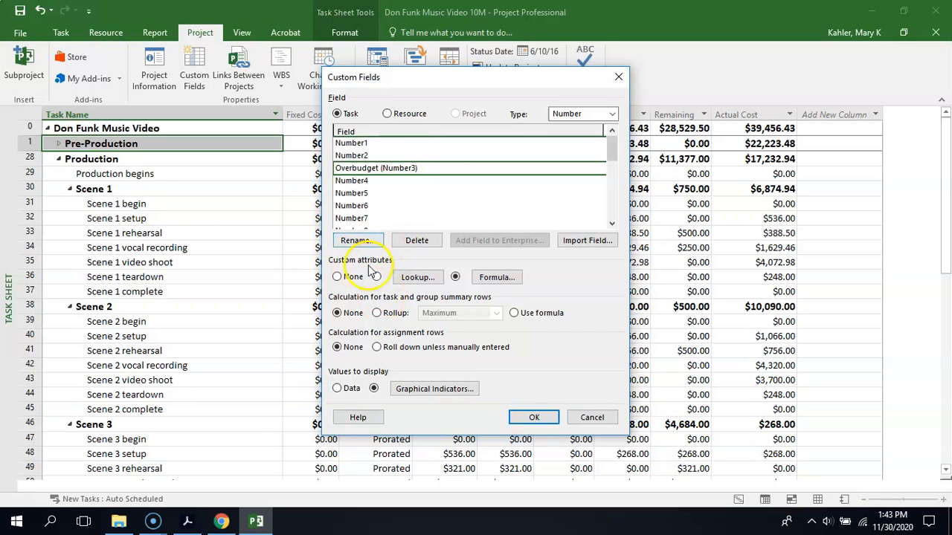
- Review the Overbudget field's formula without editing it, and set task and group summary rows to use the formula
left_click(496, 278)
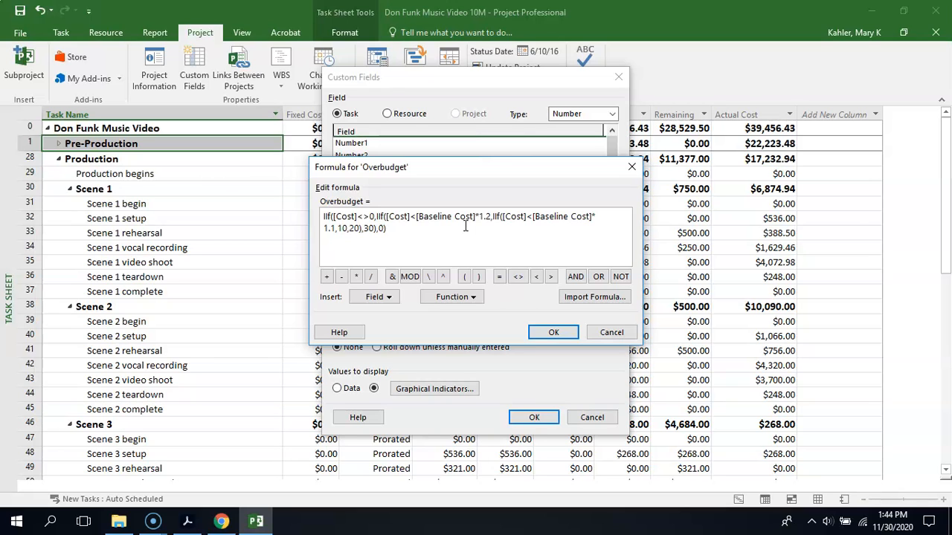
left_click(610, 333)
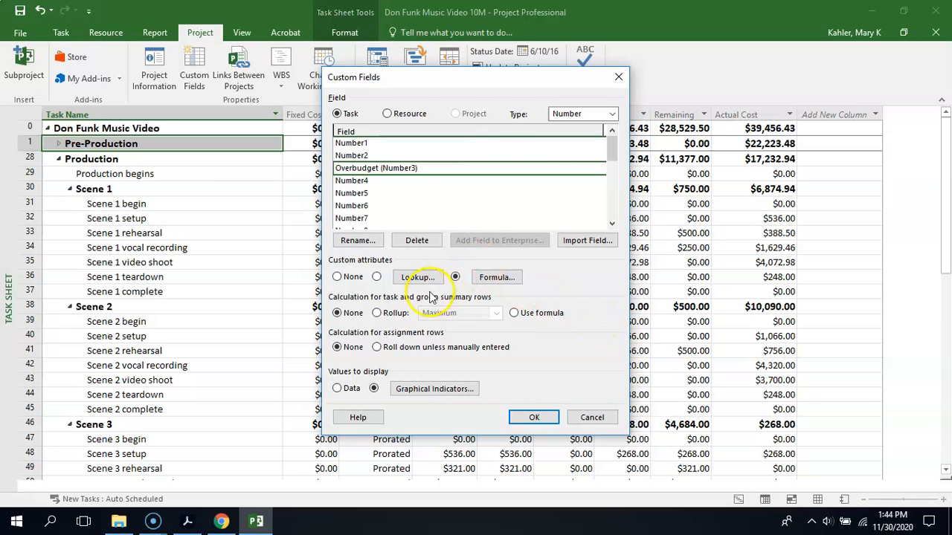
left_click(455, 278)
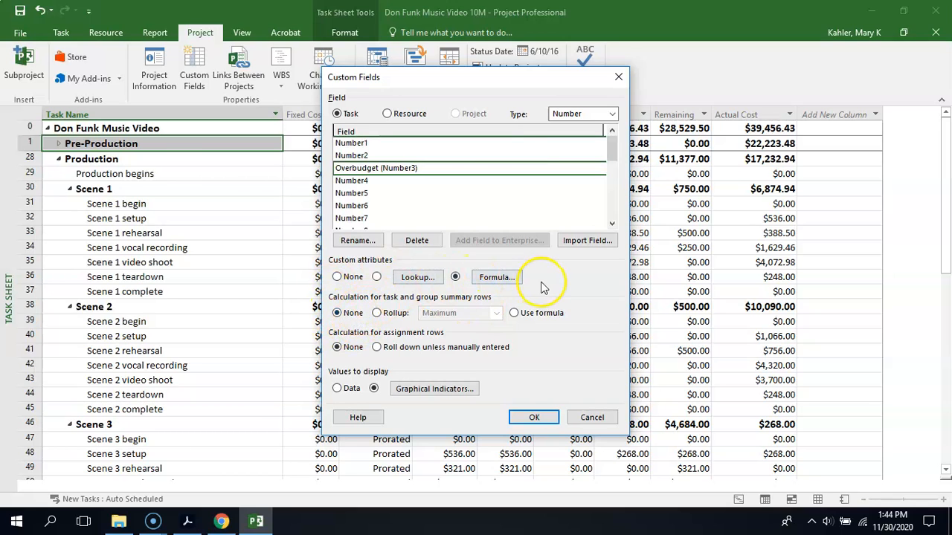
left_click(515, 313)
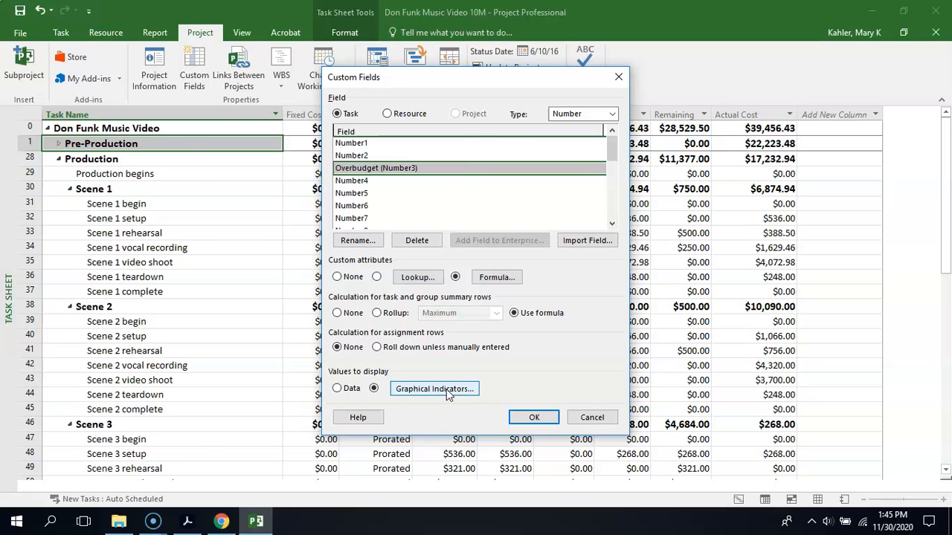
- Change the Overbudget graphical indicators to green, yellow and red diamonds for values 10, 20 and 30, and save the custom field
left_click(418, 390)
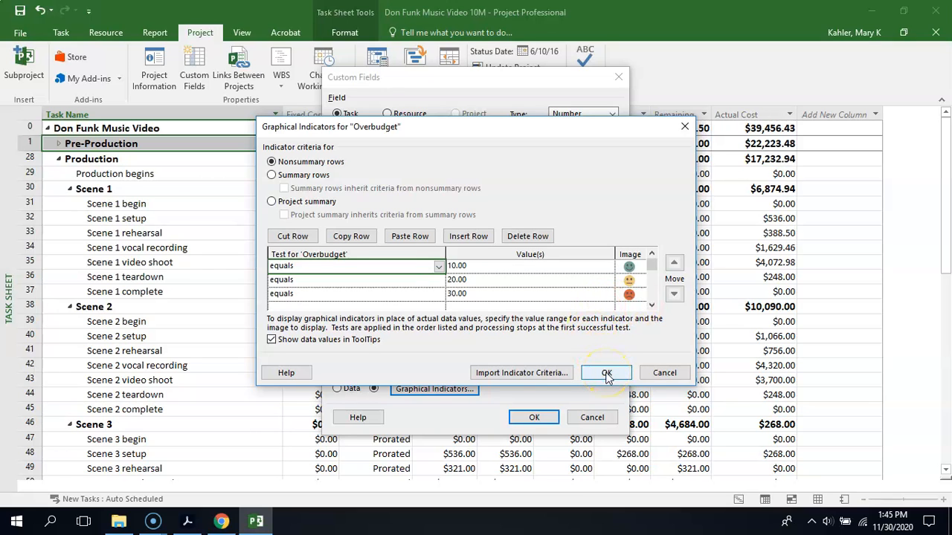
left_click(634, 267)
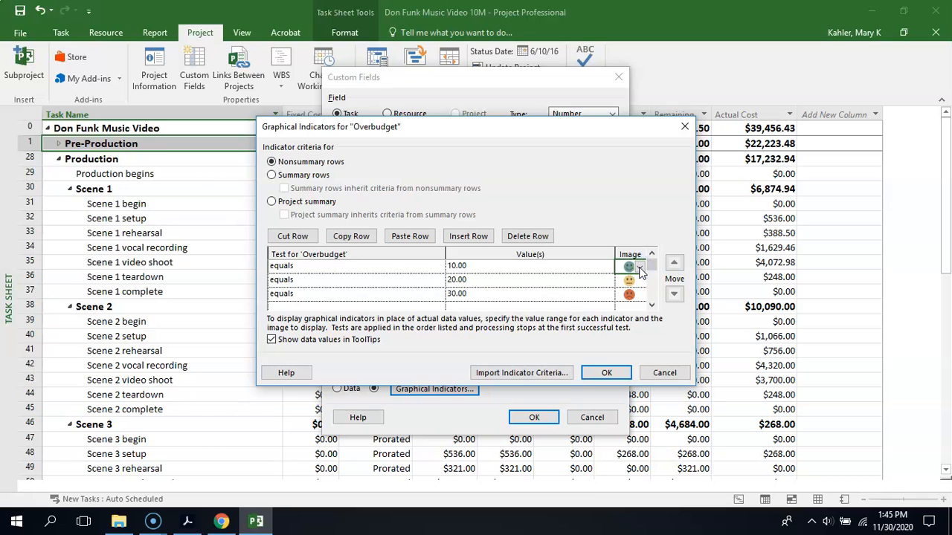
left_click(640, 268)
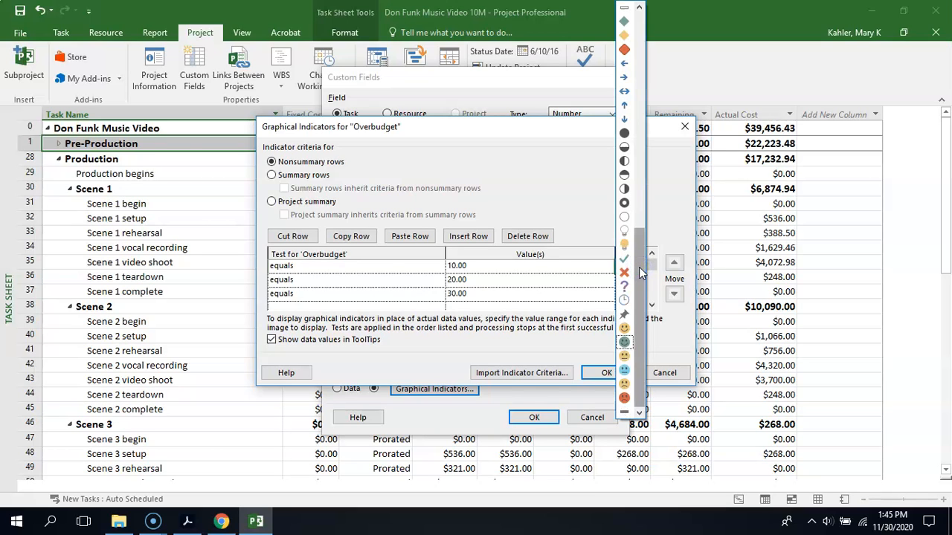
left_click_drag(638, 267, 642, 17)
left_click(625, 21)
left_click(640, 281)
left_click(641, 283)
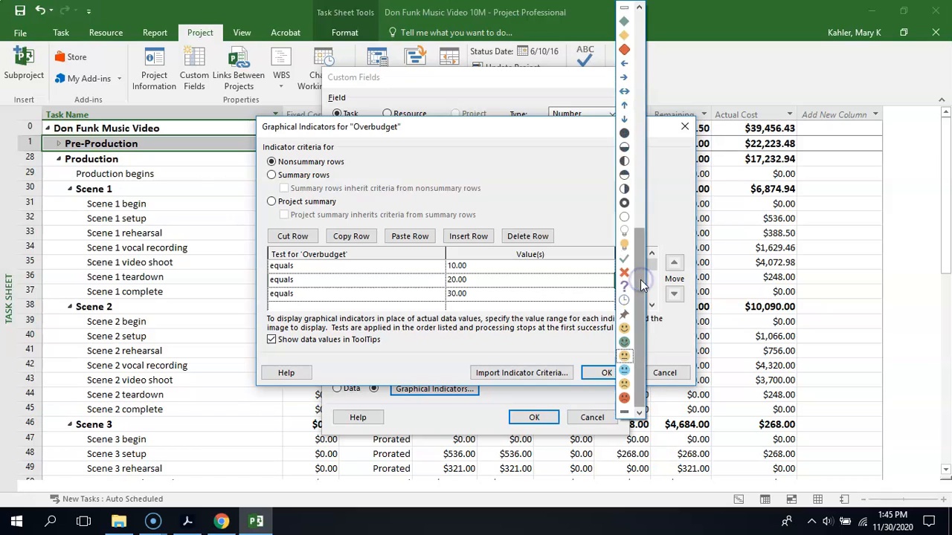
left_click(624, 35)
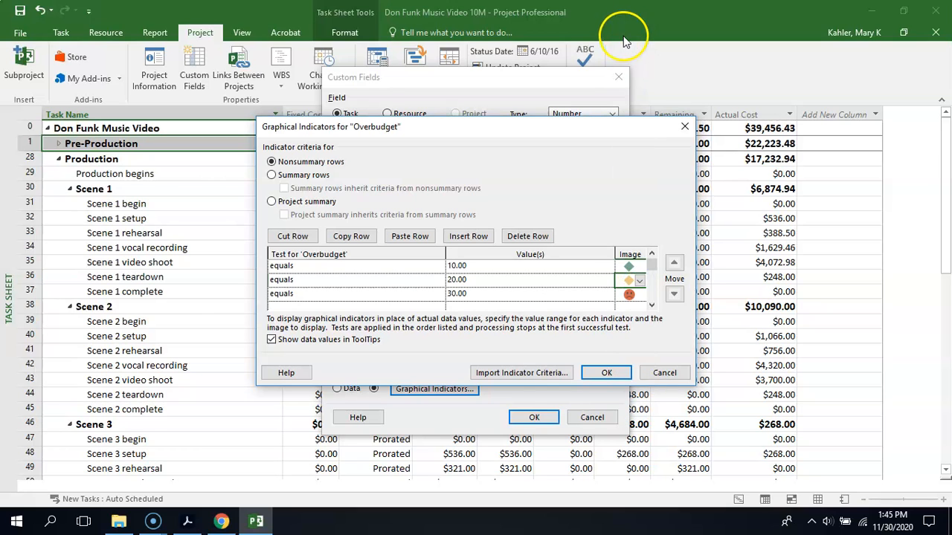
left_click(641, 295)
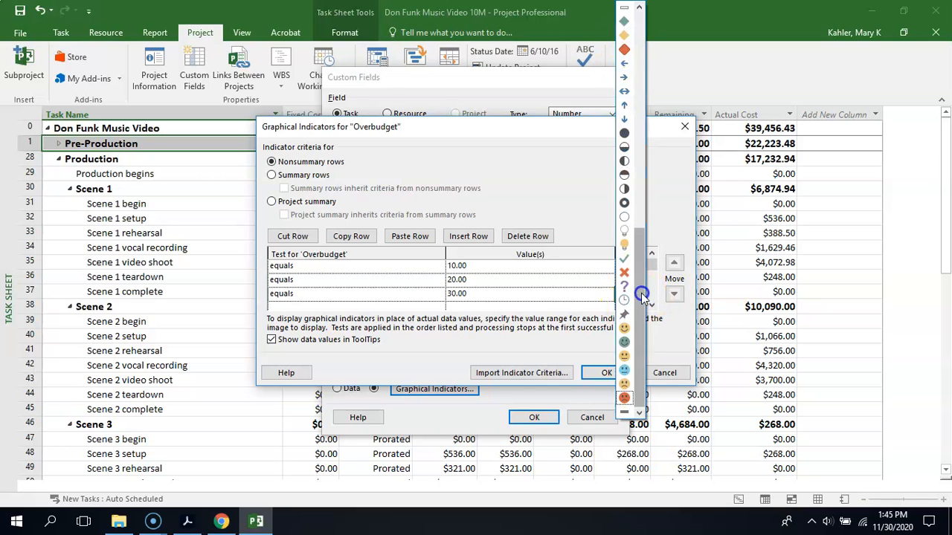
left_click(624, 49)
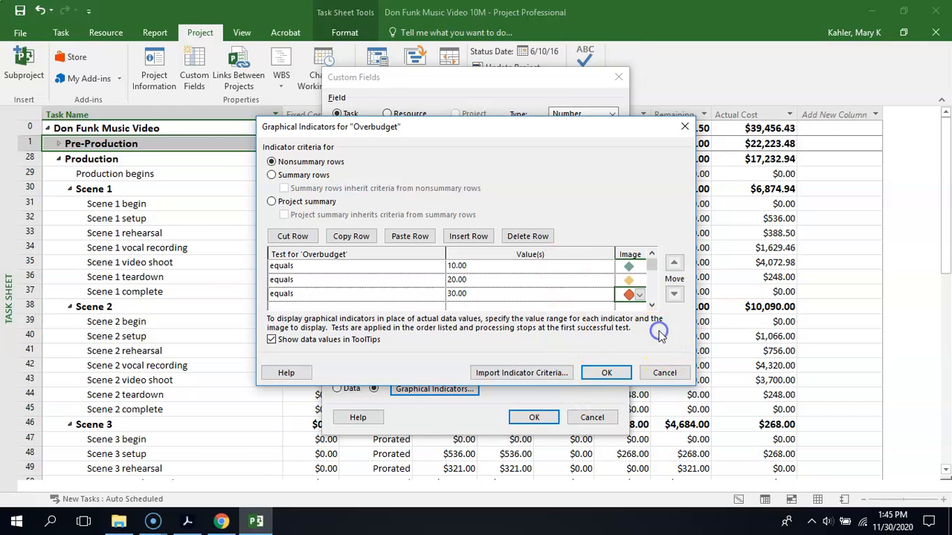
left_click(606, 373)
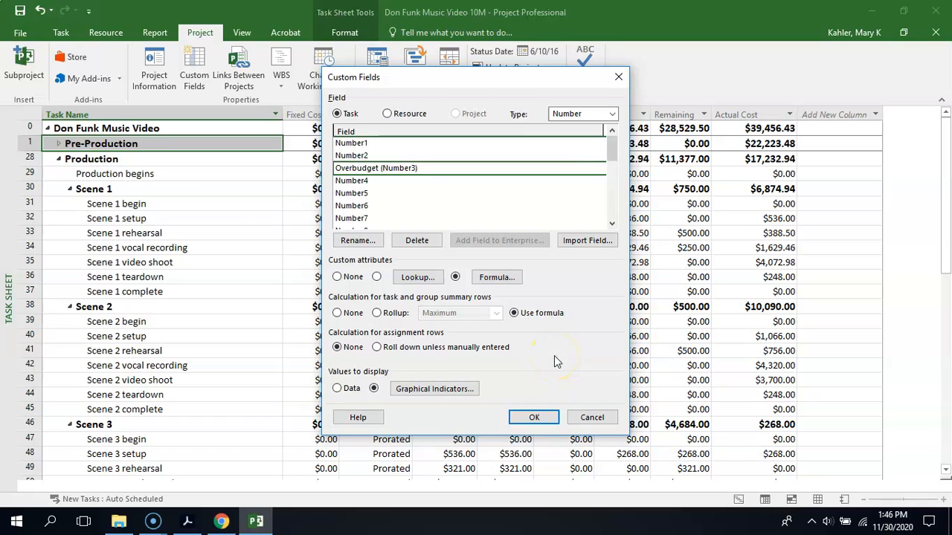
left_click(544, 418)
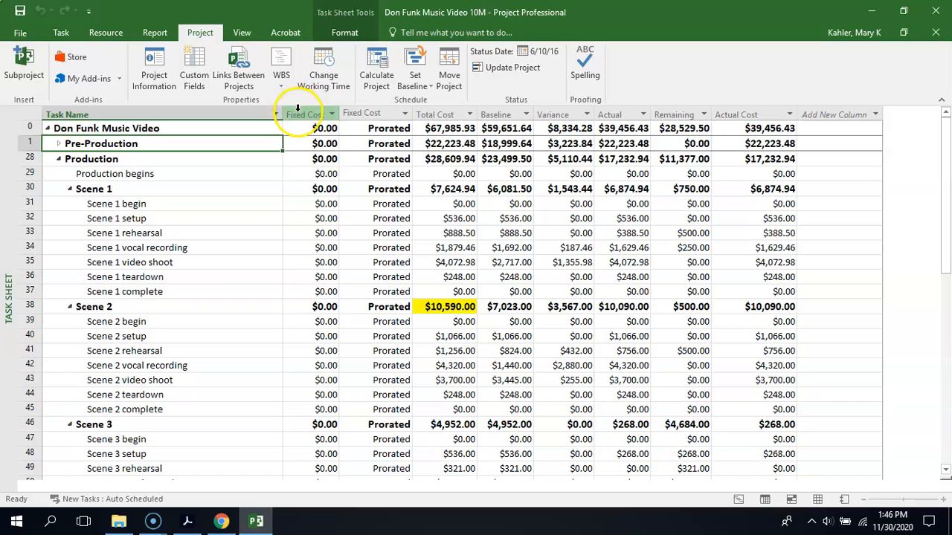
- Insert the Overbudget (Number3) column before Fixed Cost and widen it to fit its heading
left_click(299, 113)
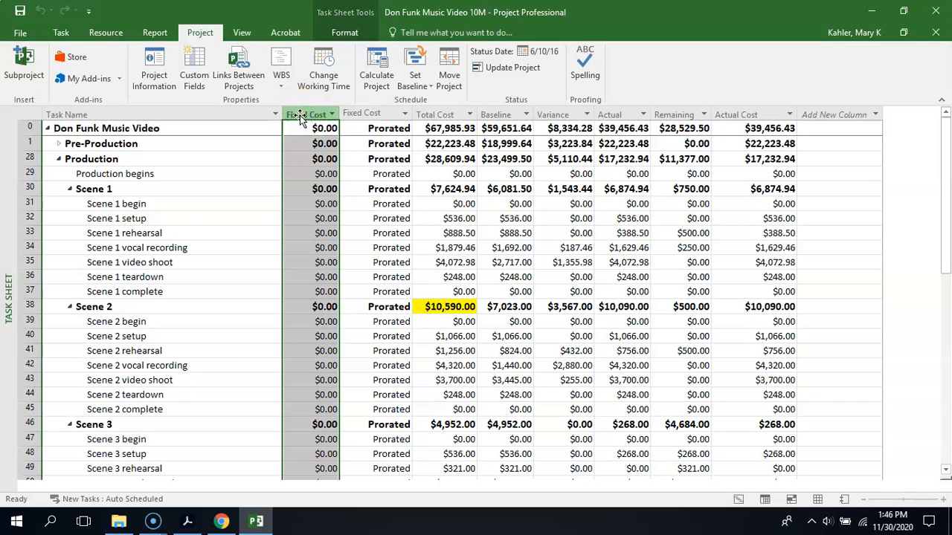
right_click(300, 119)
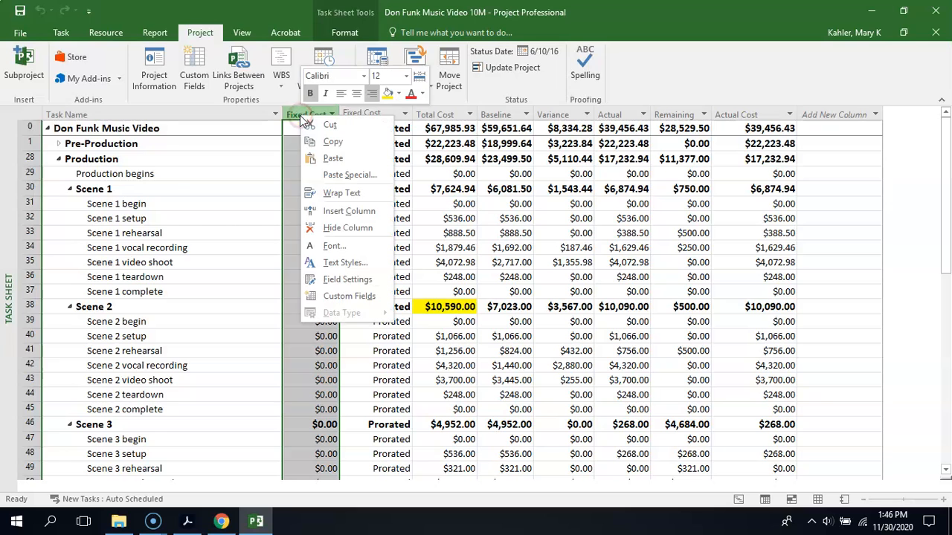
left_click(348, 212)
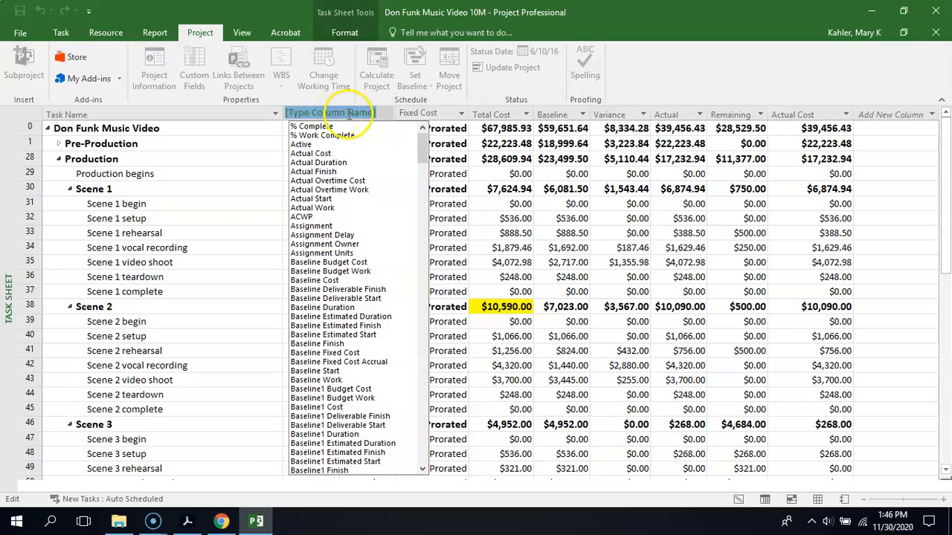
type("overallocated")
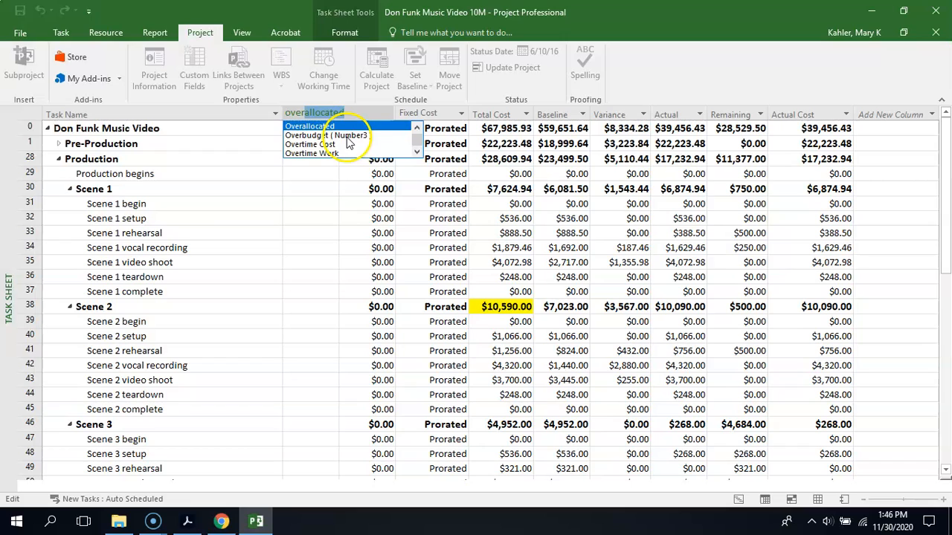
left_click(347, 135)
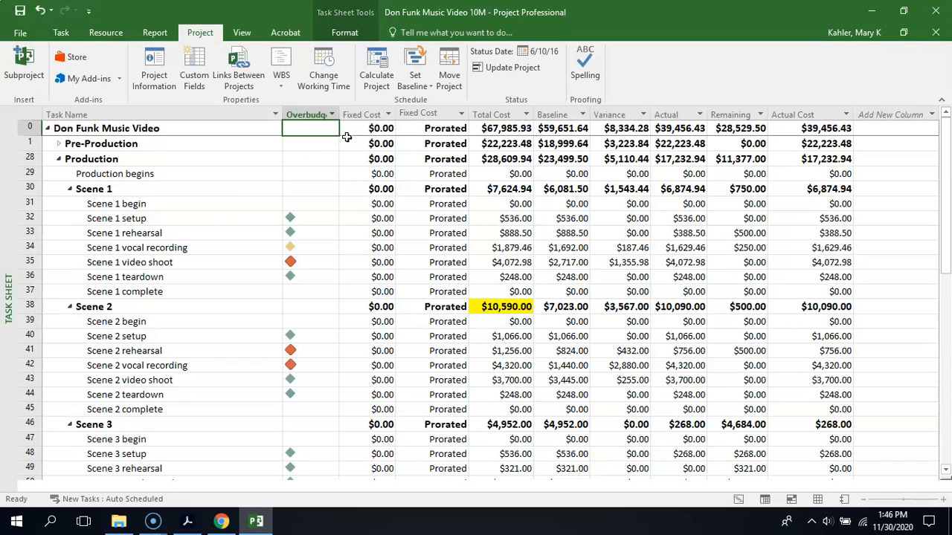
left_click_drag(339, 114, 355, 115)
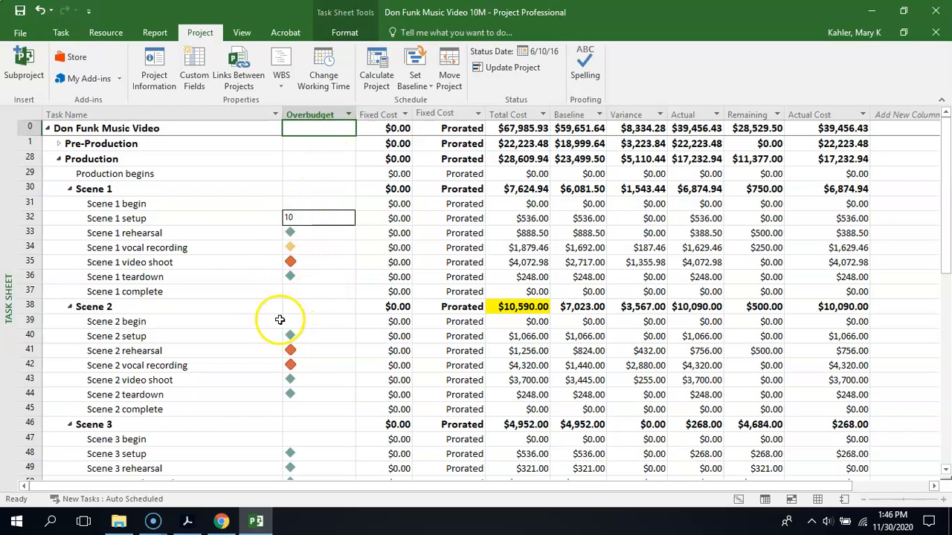
- Examine the Overbudget indicators of the tasks from Scene 1 down through Post-Production
left_click(245, 277)
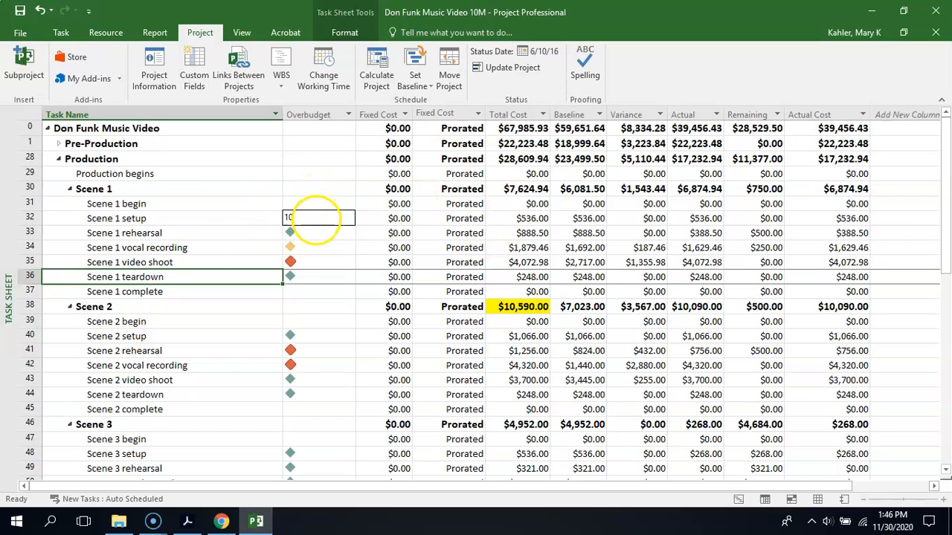
left_click(230, 218)
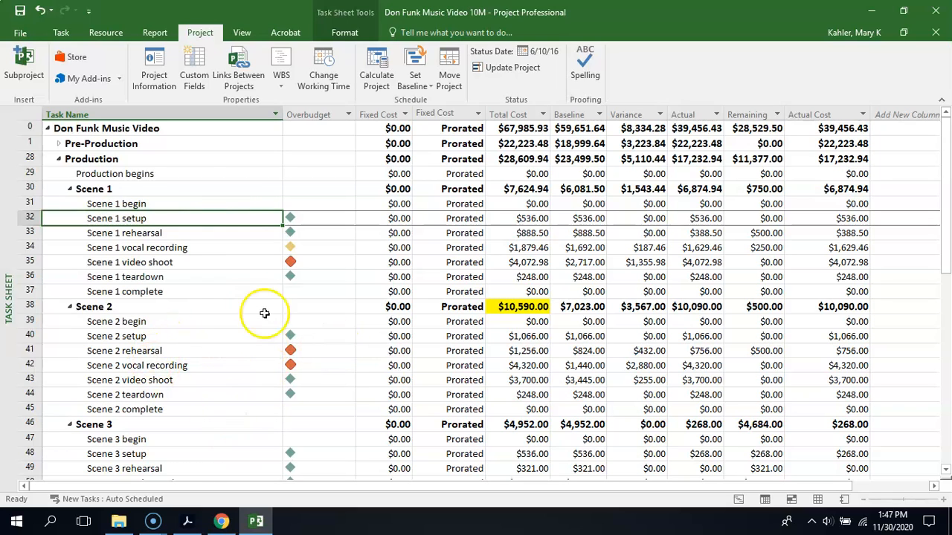
left_click_drag(947, 265, 943, 372)
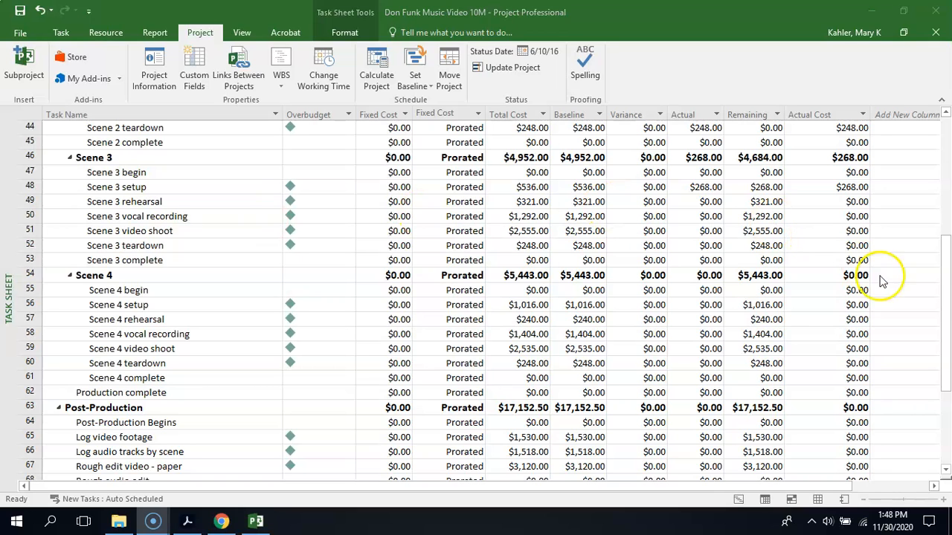
left_click(938, 398)
scroll(938, 398, "down", 3)
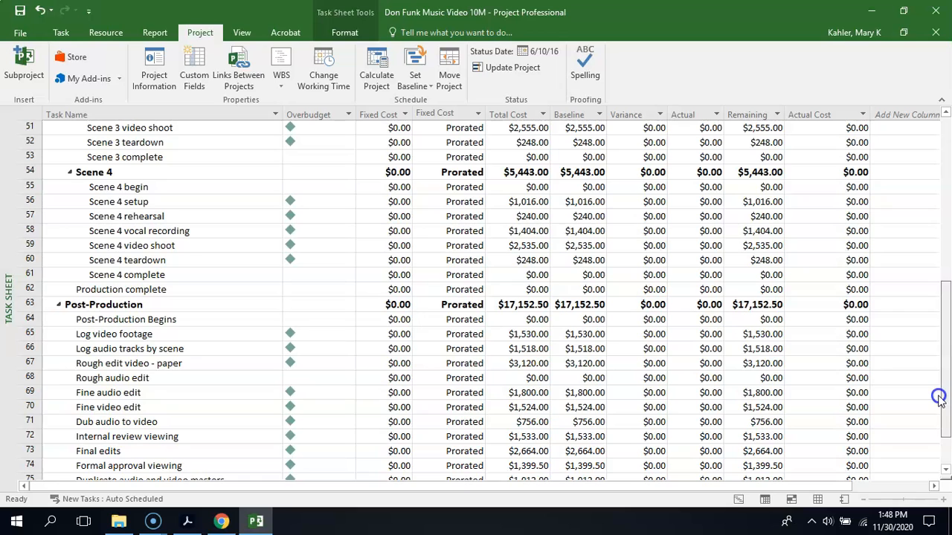
scroll(939, 398, "down", 2)
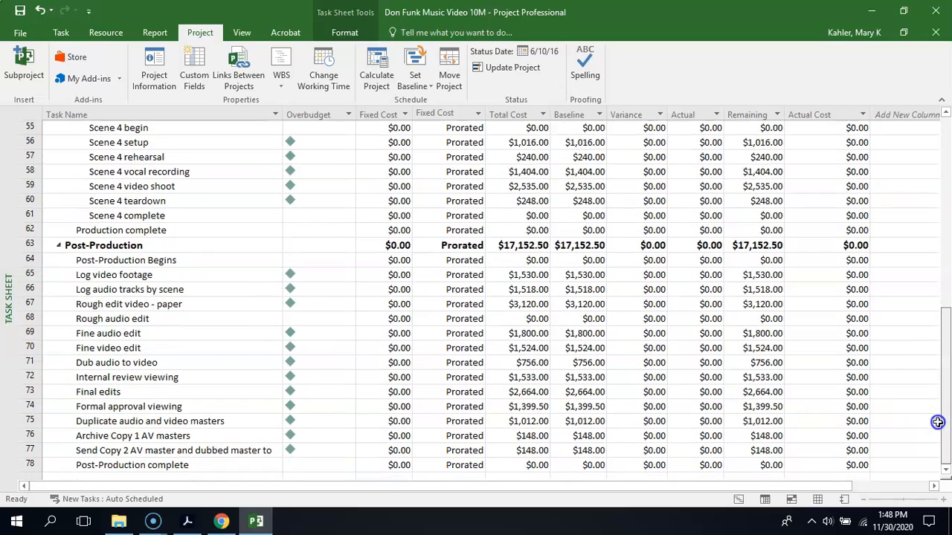
- Collapse the Post-Production phase and expand the Pre-Production phase to show its tasks' indicators
left_click(58, 247)
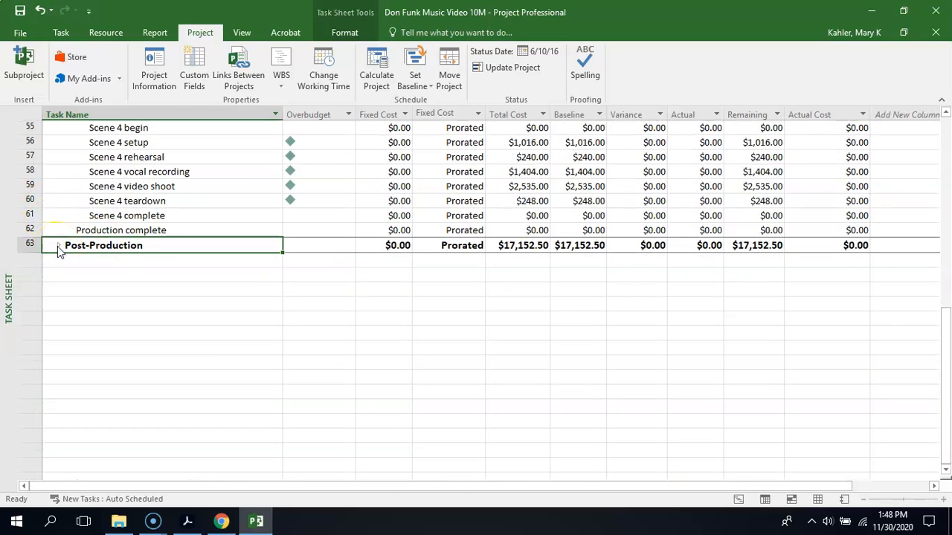
left_click_drag(941, 409, 949, 195)
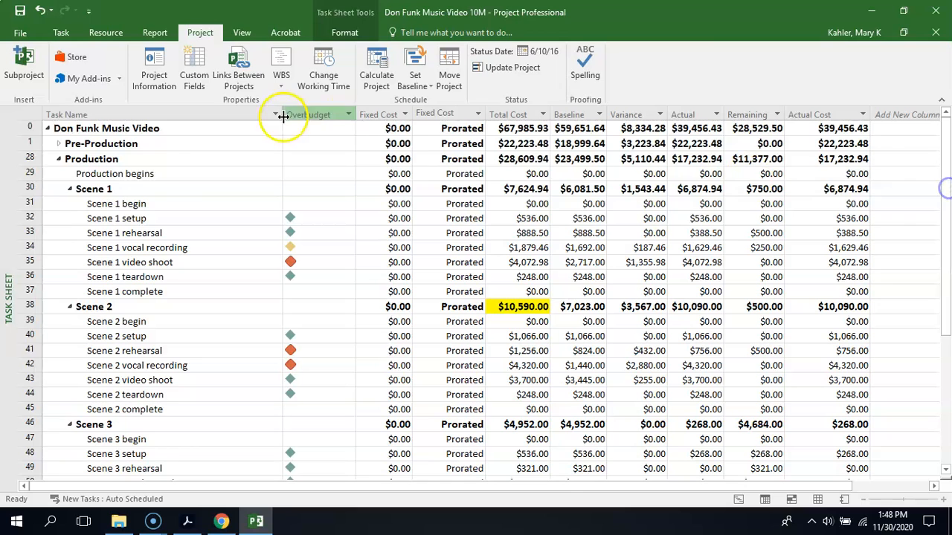
left_click(59, 144)
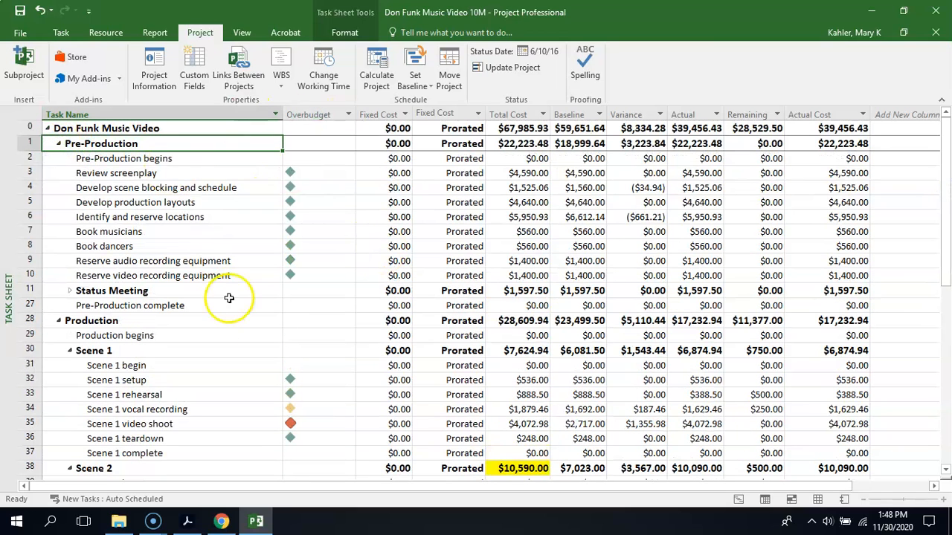
- Collapse the Pre-Production phase and the Scene 4 group in the Task Sheet
left_click(59, 144)
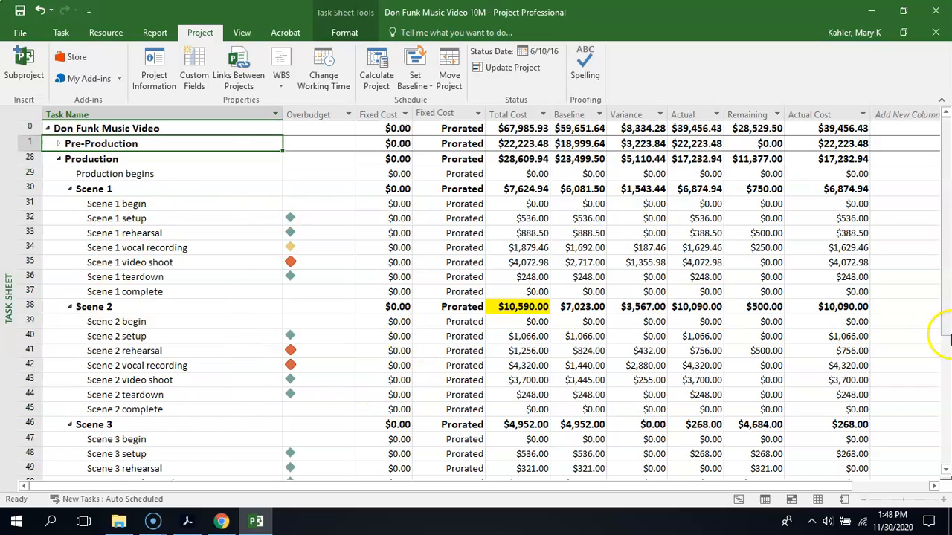
left_click_drag(940, 312, 941, 394)
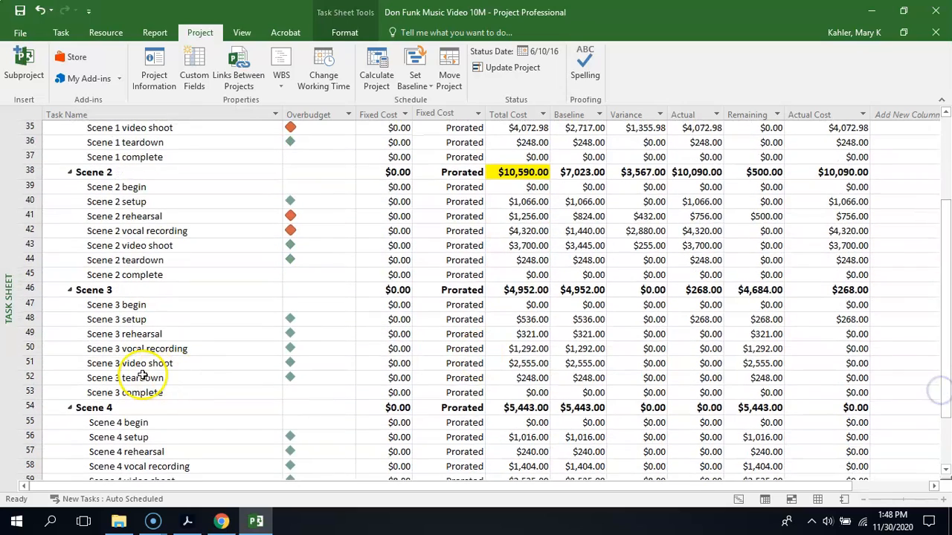
left_click(70, 409)
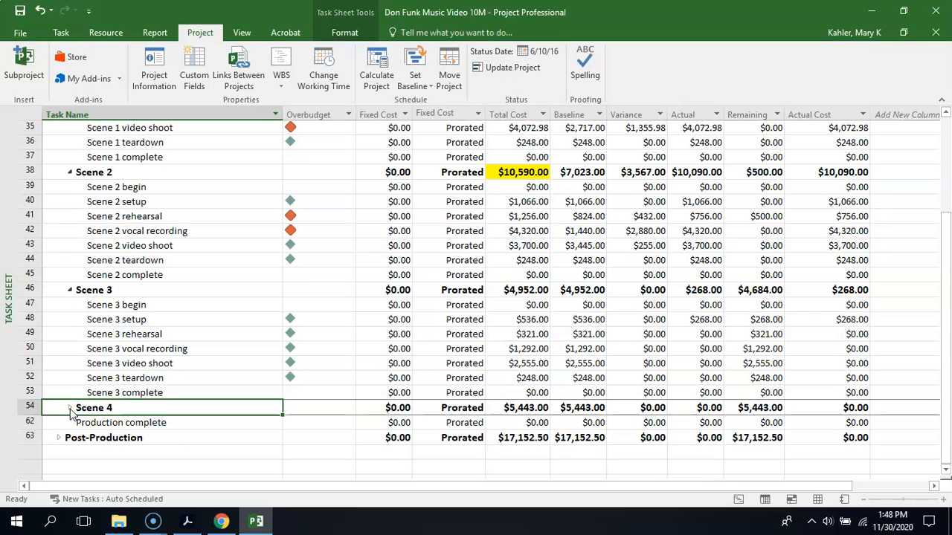
- Check the printout in the multi-page print preview and narrow the Task Name and Overbudget columns of the sheet
left_click(24, 33)
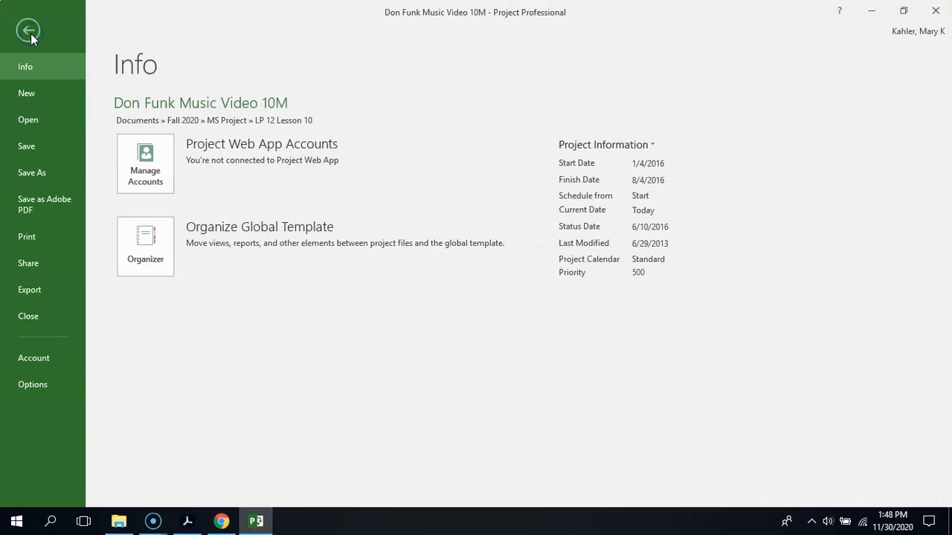
left_click(35, 230)
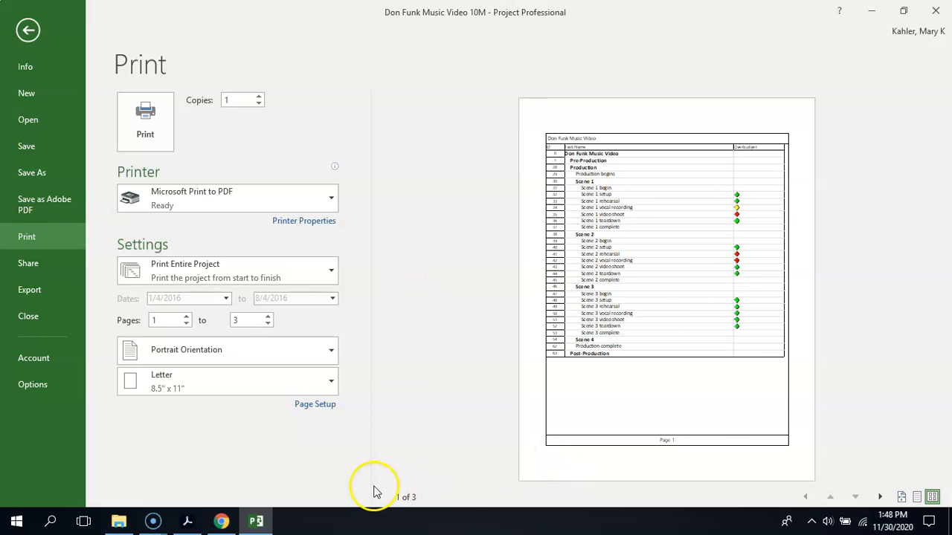
left_click(931, 497)
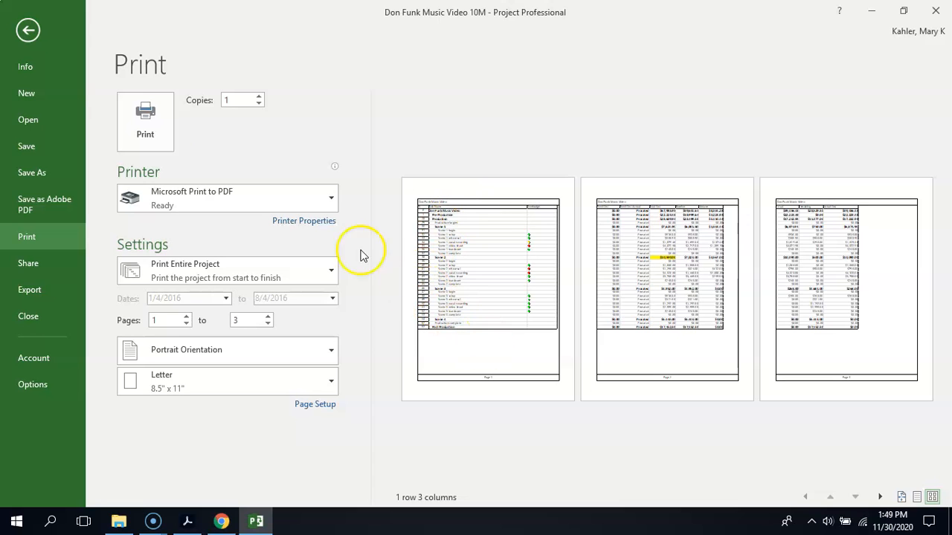
left_click(28, 30)
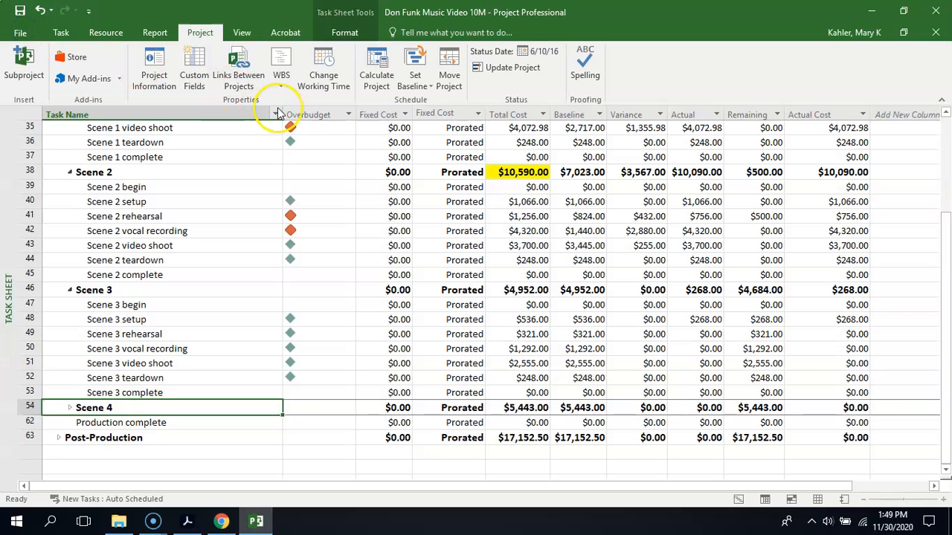
left_click_drag(282, 116, 207, 118)
left_click_drag(280, 115, 234, 115)
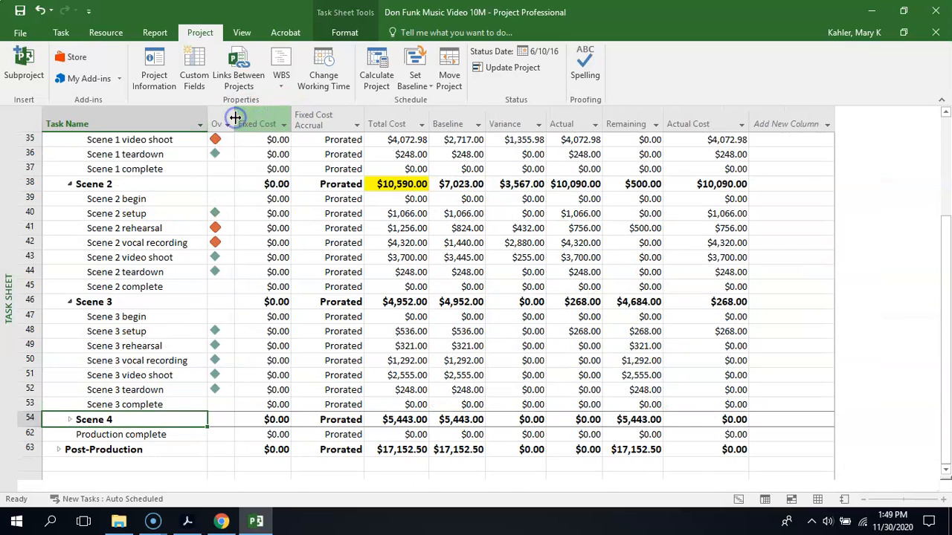
- Set the printout to landscape on Legal paper, scaled to fit 1 page wide by 1 tall
left_click(20, 33)
left_click(26, 234)
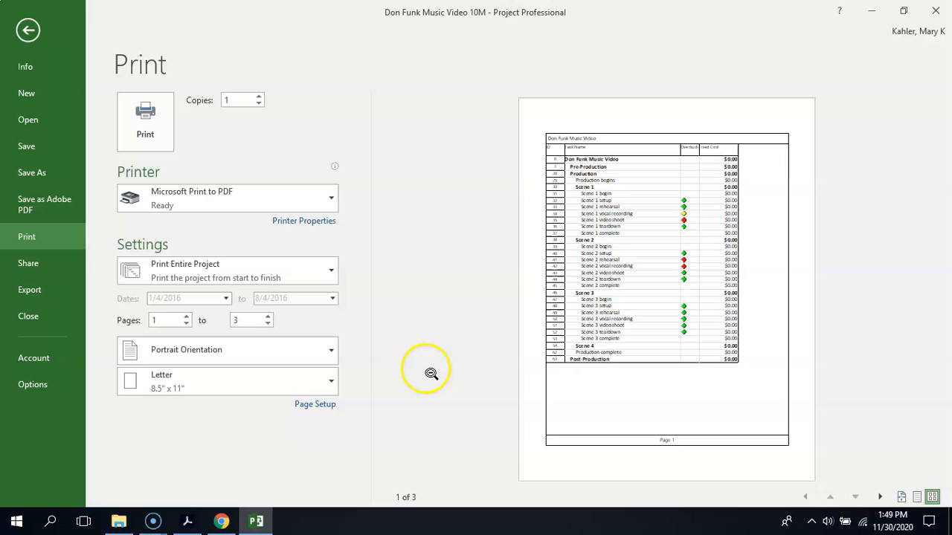
left_click(327, 356)
left_click(291, 408)
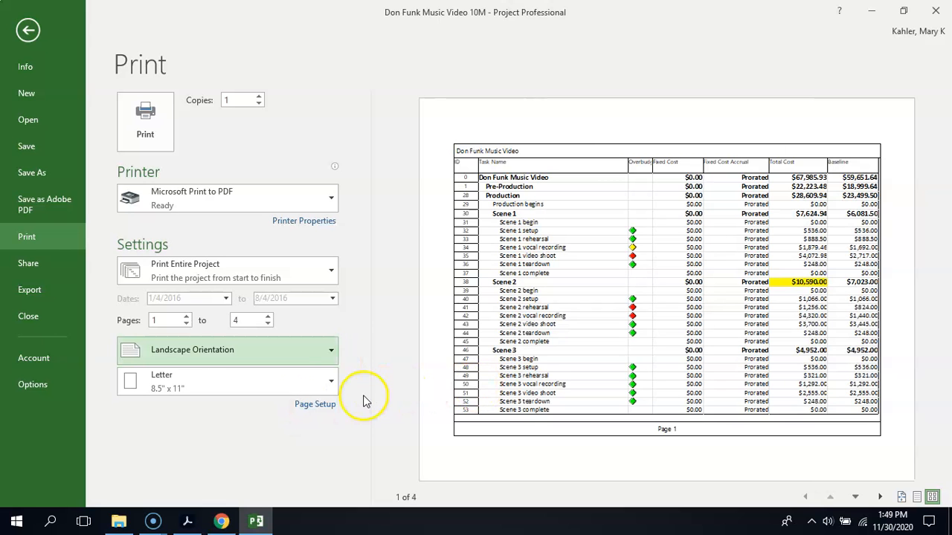
left_click(317, 407)
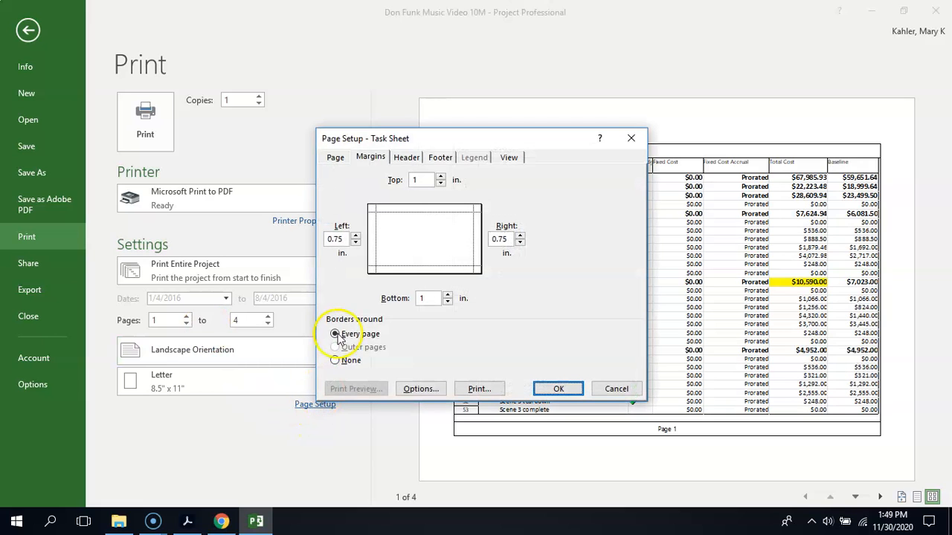
left_click(336, 159)
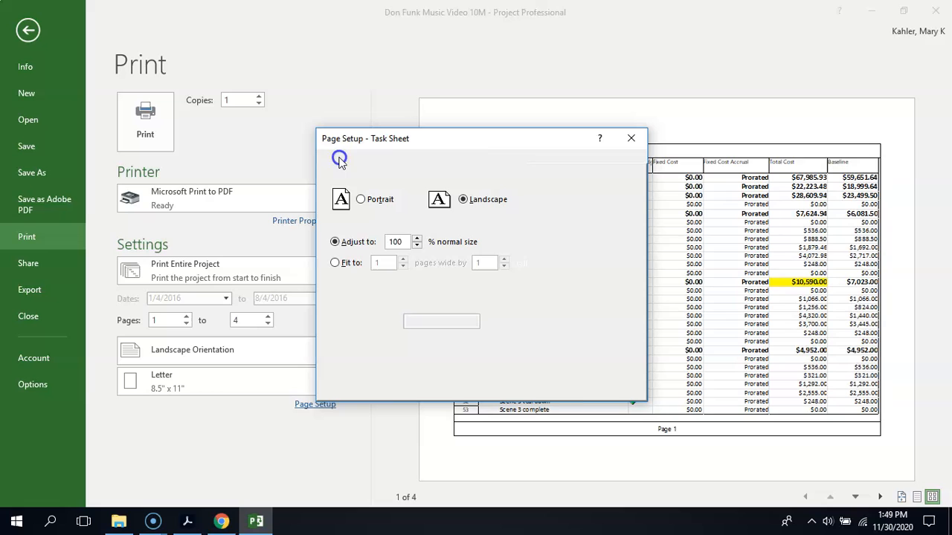
left_click(335, 262)
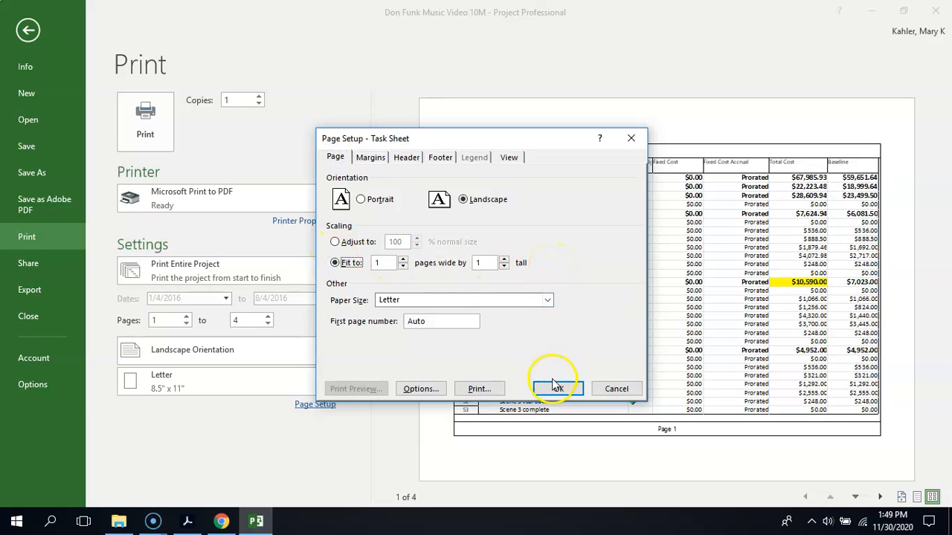
left_click(416, 300)
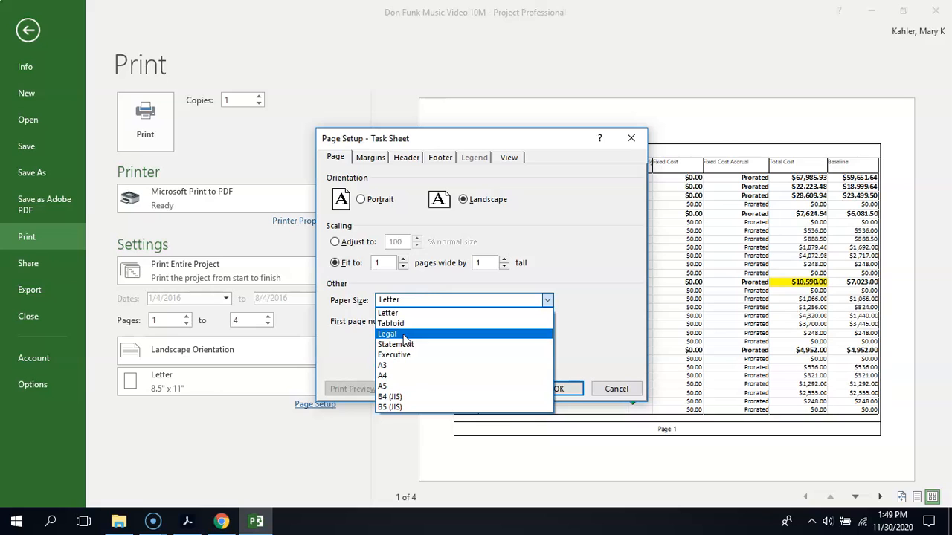
left_click(404, 335)
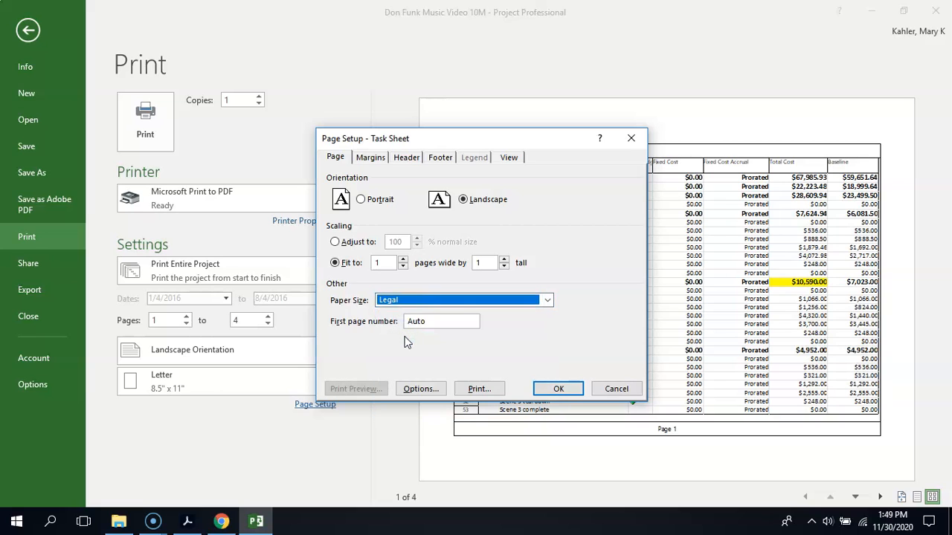
left_click(559, 388)
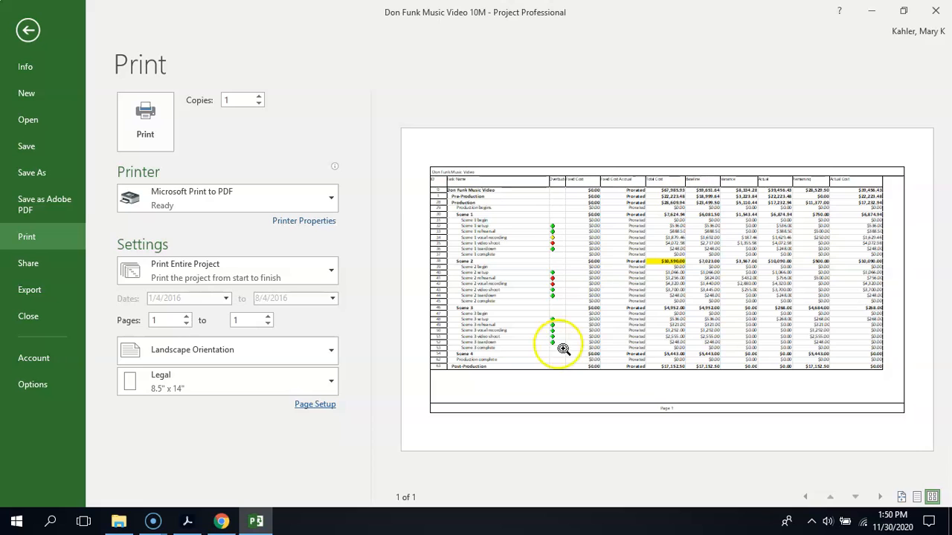
- Reduce the top, bottom, left and right page margins of the printout to 0.4 in
left_click(305, 407)
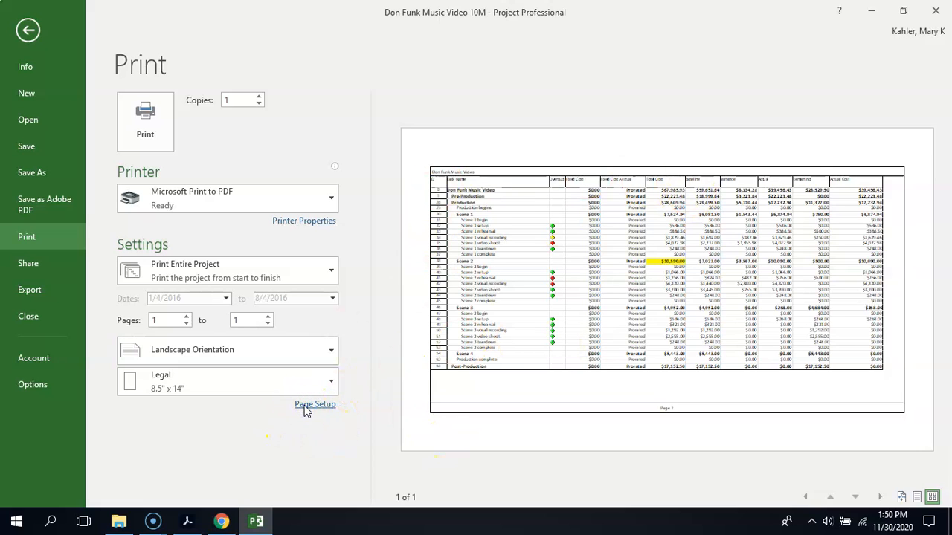
left_click(362, 154)
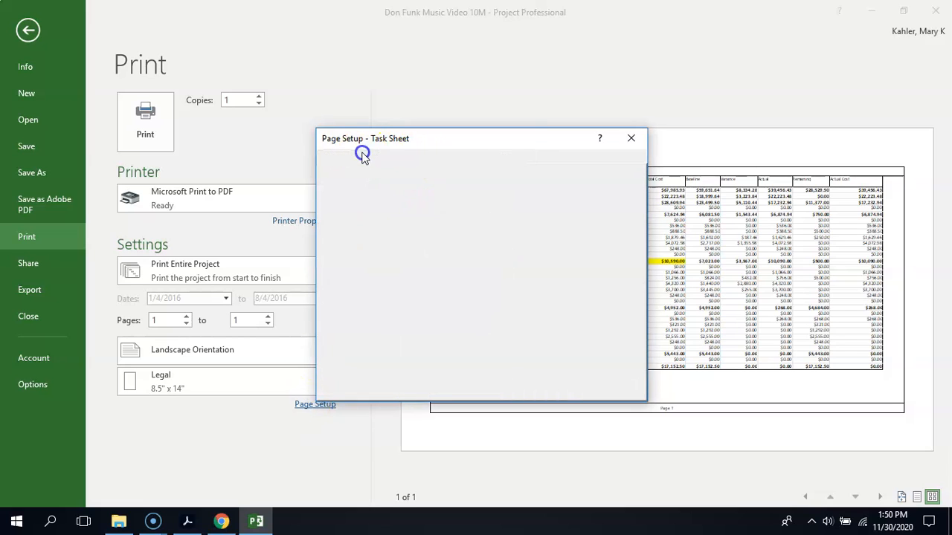
left_click(440, 183)
left_click(440, 183)
left_click(440, 183)
left_click(440, 183)
left_click(440, 183)
left_click(520, 242)
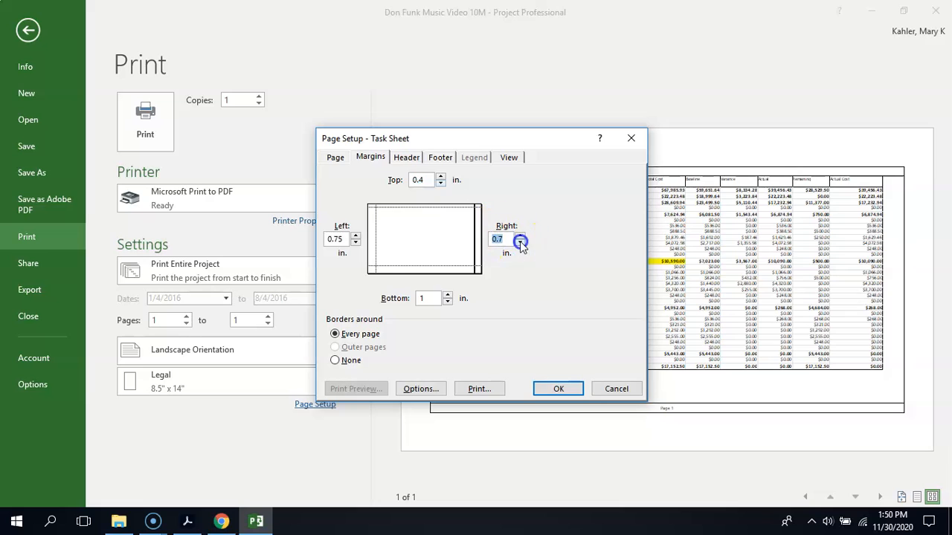
left_click(519, 242)
left_click(519, 242)
left_click(520, 242)
left_click(447, 302)
left_click(447, 301)
left_click(447, 301)
left_click(447, 302)
left_click(447, 302)
left_click(447, 302)
left_click(355, 243)
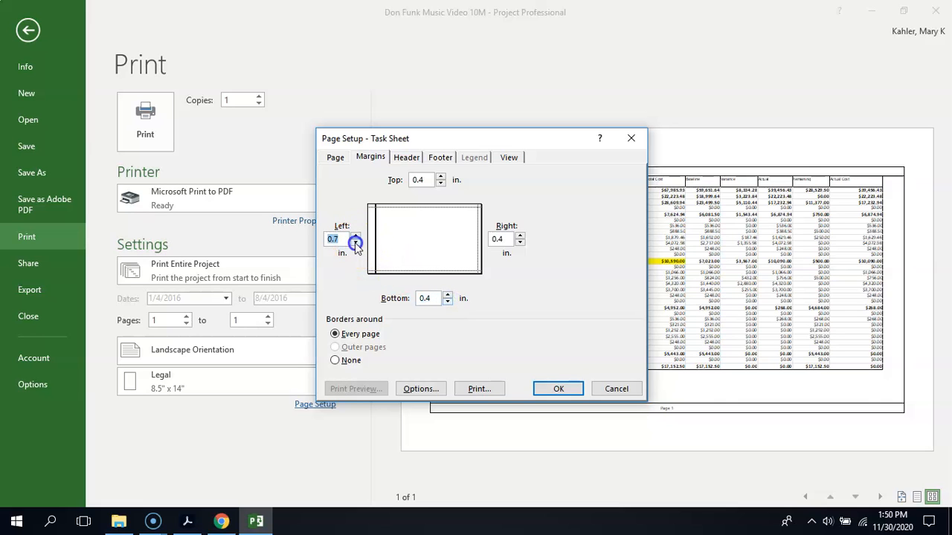
left_click(356, 242)
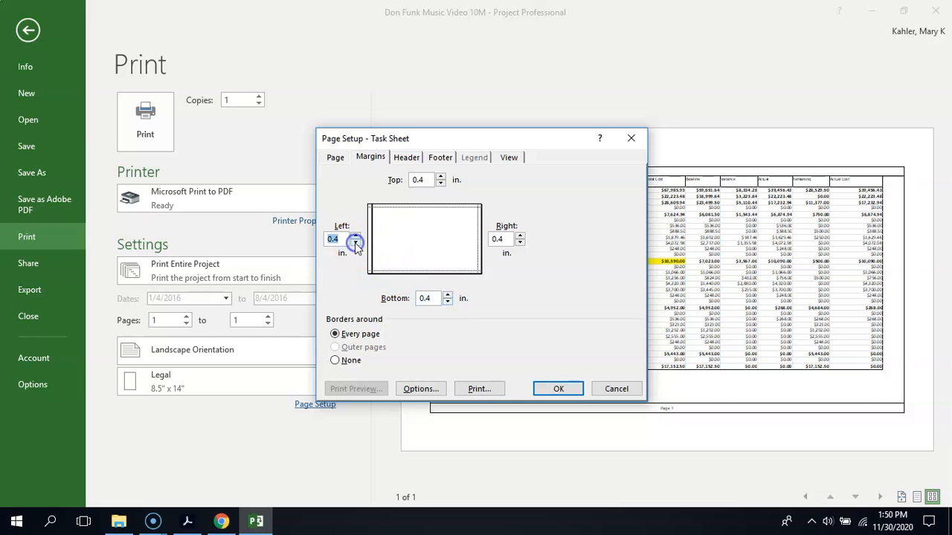
left_click(558, 388)
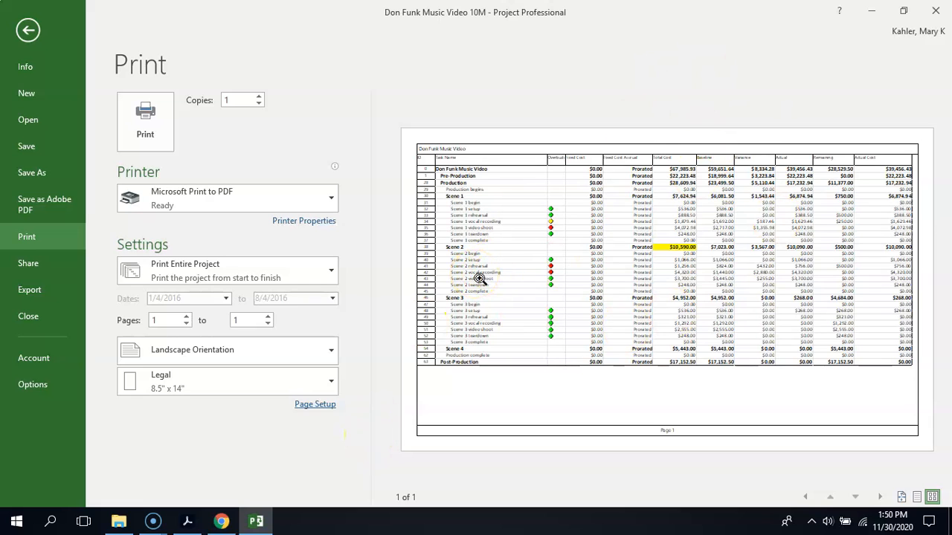
- Print the Task Sheet to a PDF in the LP 12 Lesson 10 folder, with a file name beginning "Overbudget Stop"
left_click(141, 113)
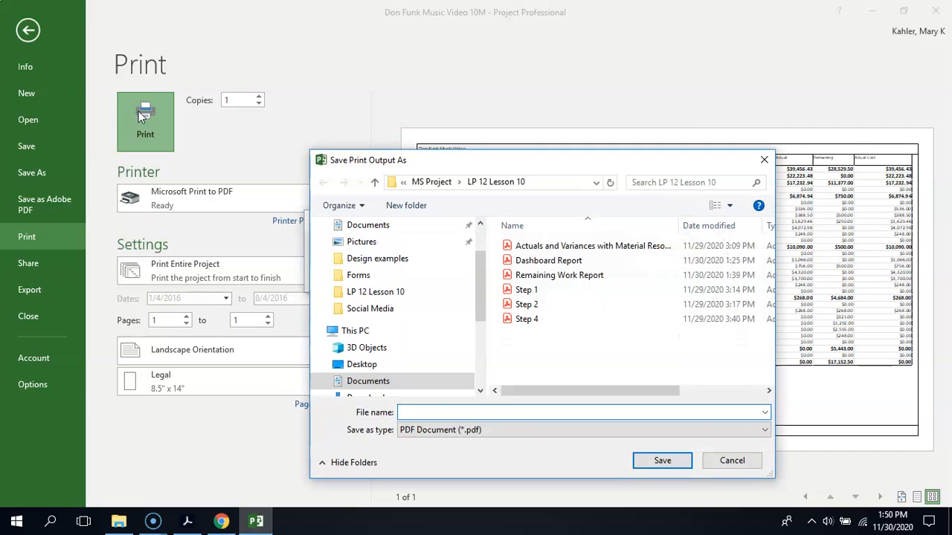
left_click(427, 412)
type("Overbudget Stopl")
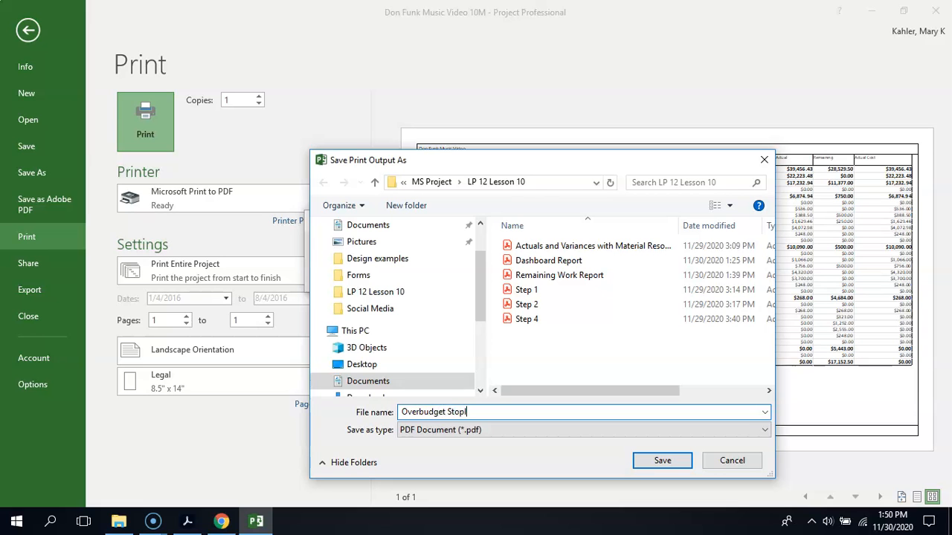
left_click(662, 460)
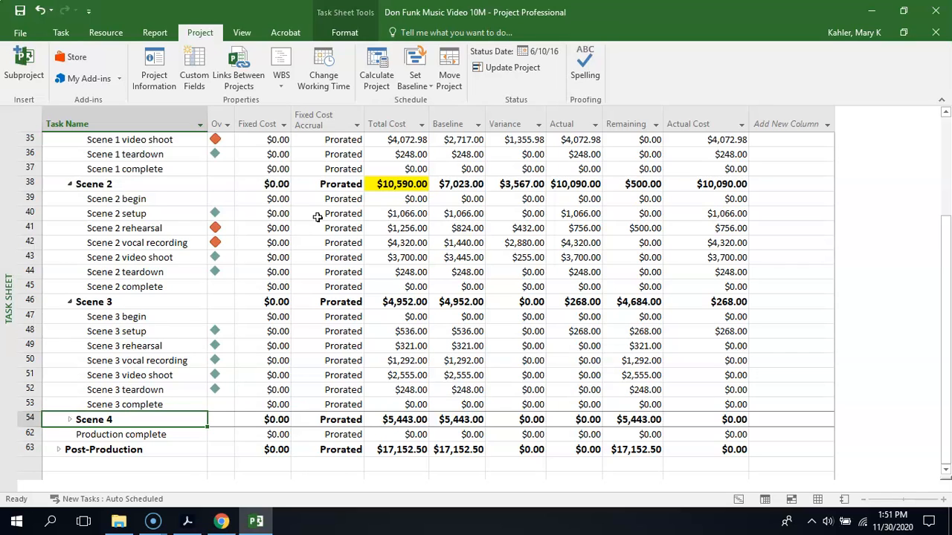
- Open Visual Reports and limit the template list to Microsoft Excel by excluding Microsoft Visio templates
left_click(153, 34)
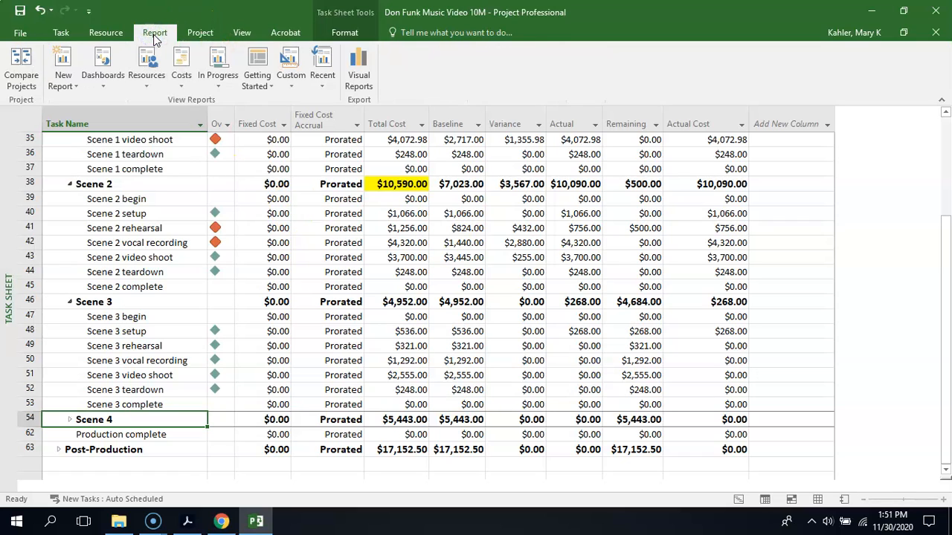
left_click(363, 70)
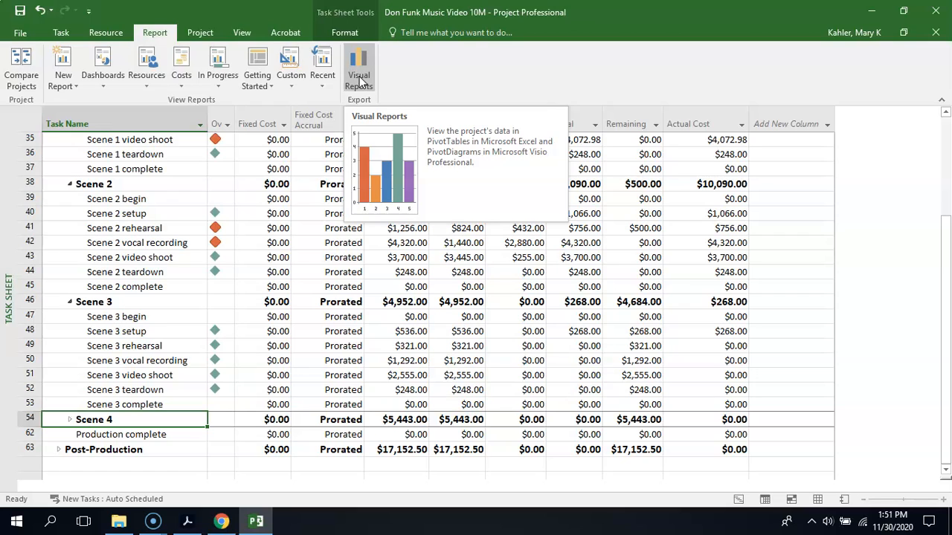
left_click(359, 80)
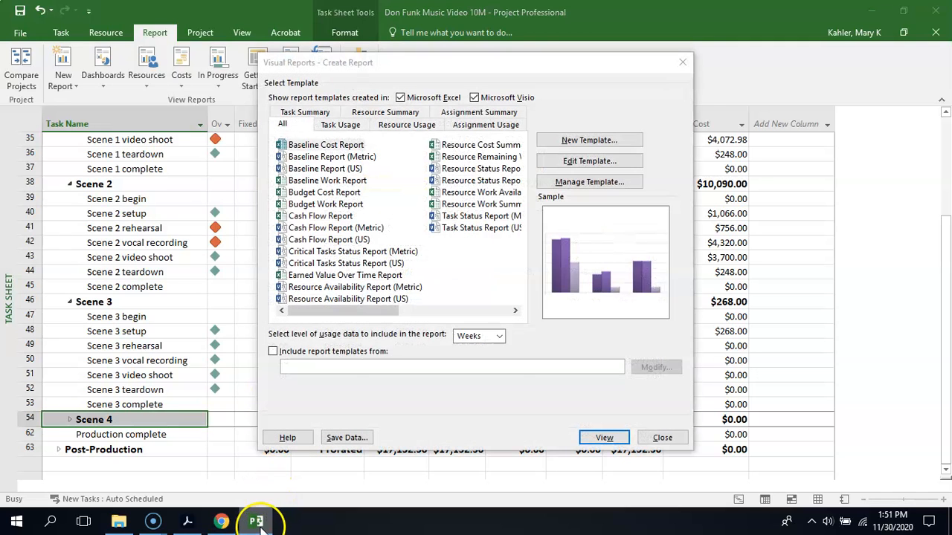
left_click(541, 60)
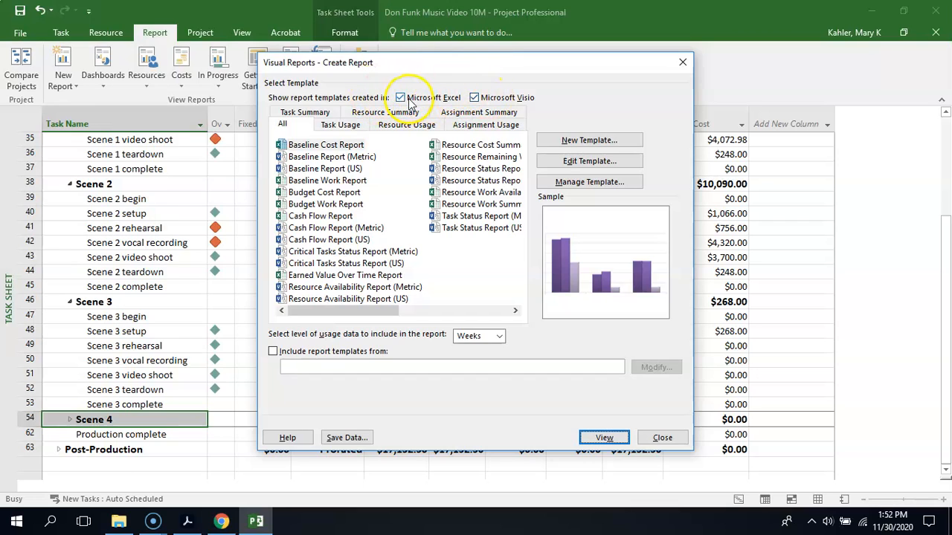
left_click(475, 97)
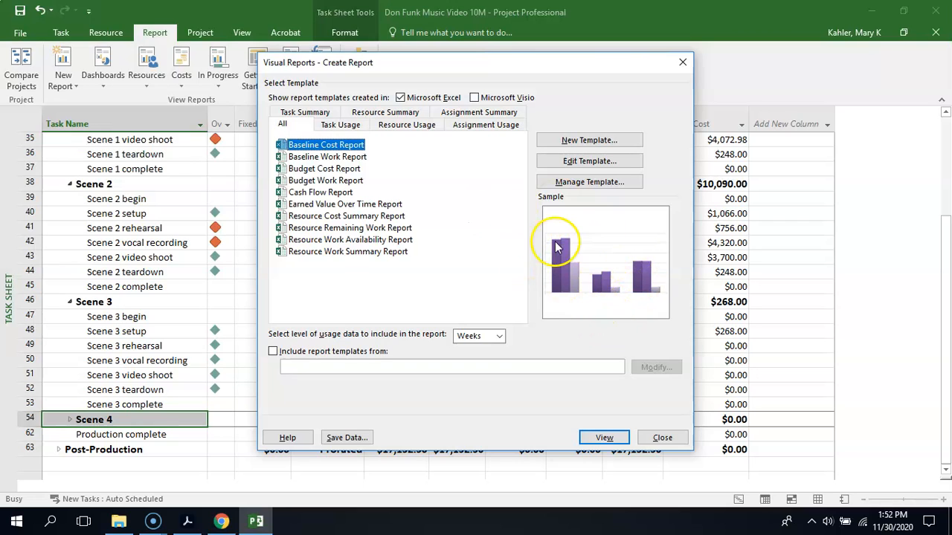
left_click(499, 336)
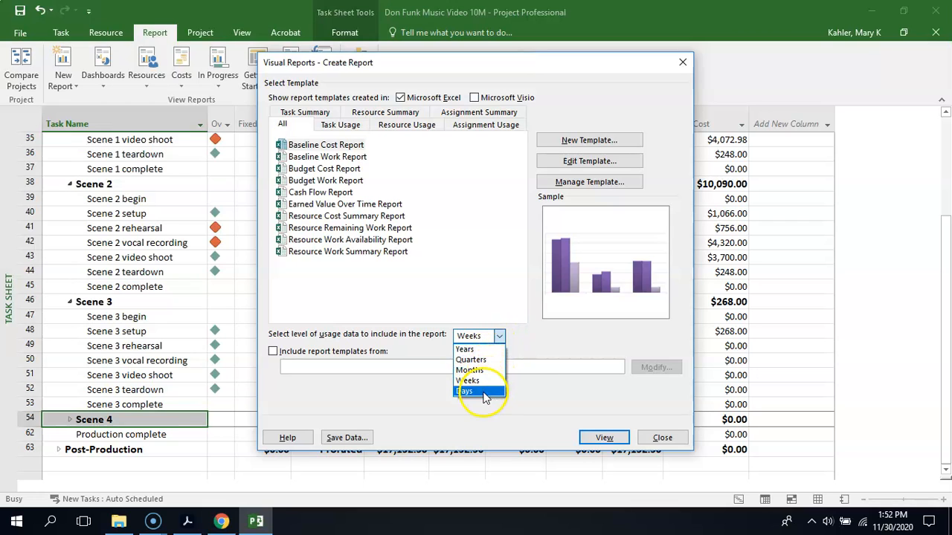
left_click(484, 391)
left_click(498, 336)
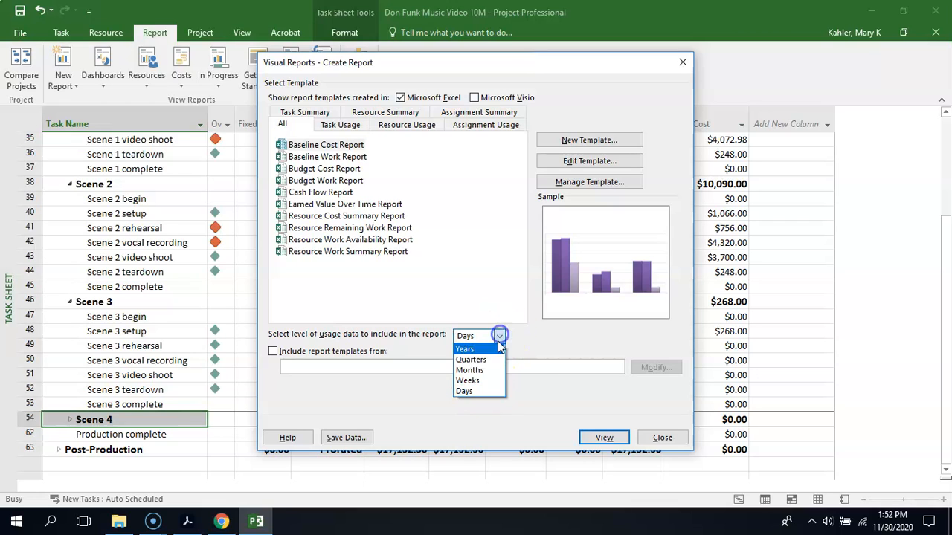
left_click(476, 380)
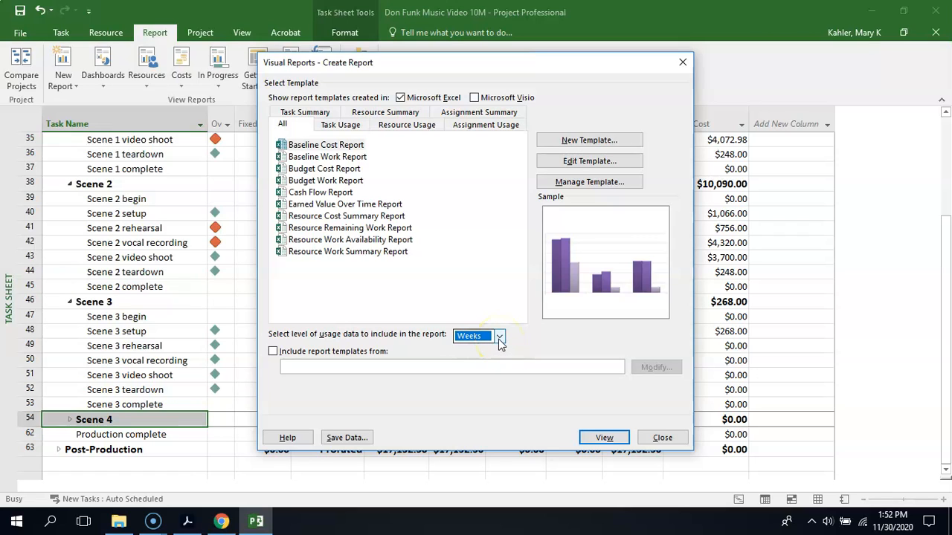
- Preview the sample charts of the Excel cost, work, cash flow and earned value report templates
left_click(324, 192)
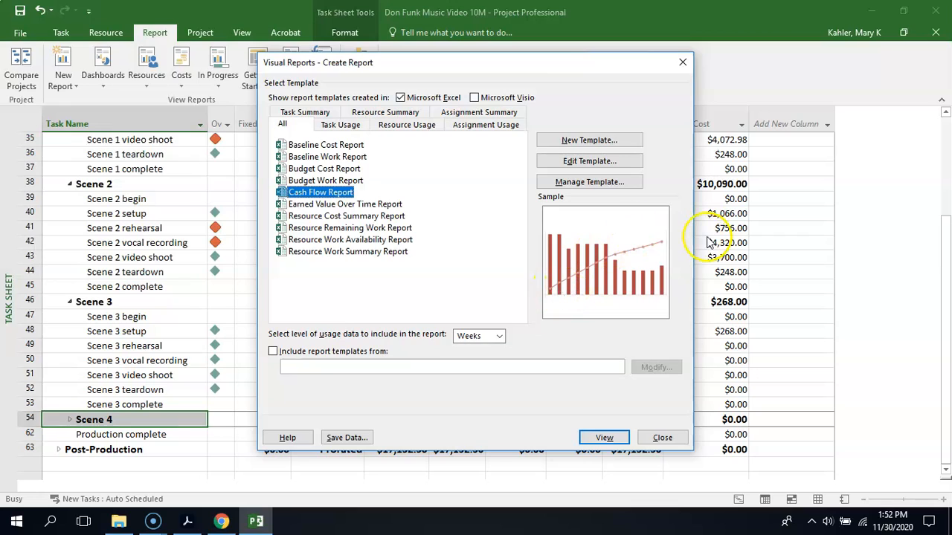
left_click(355, 169)
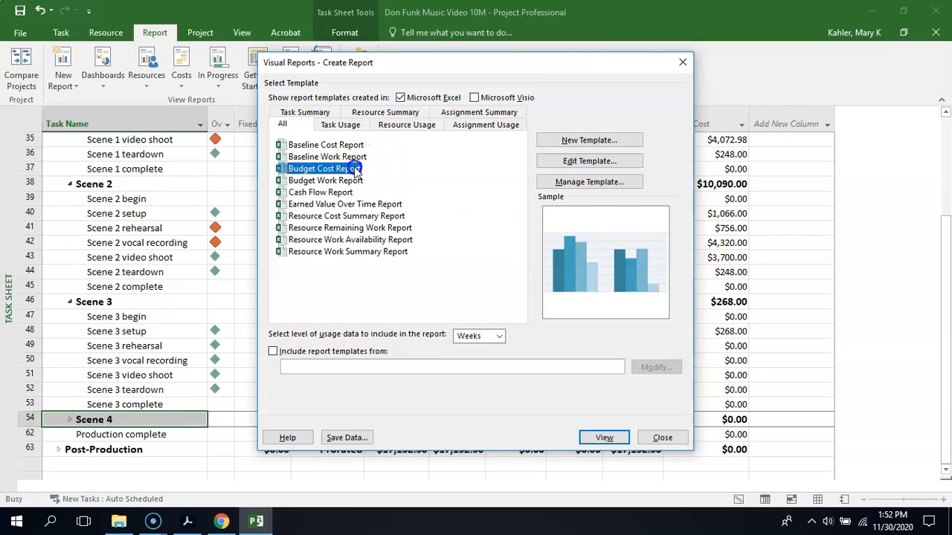
left_click(349, 180)
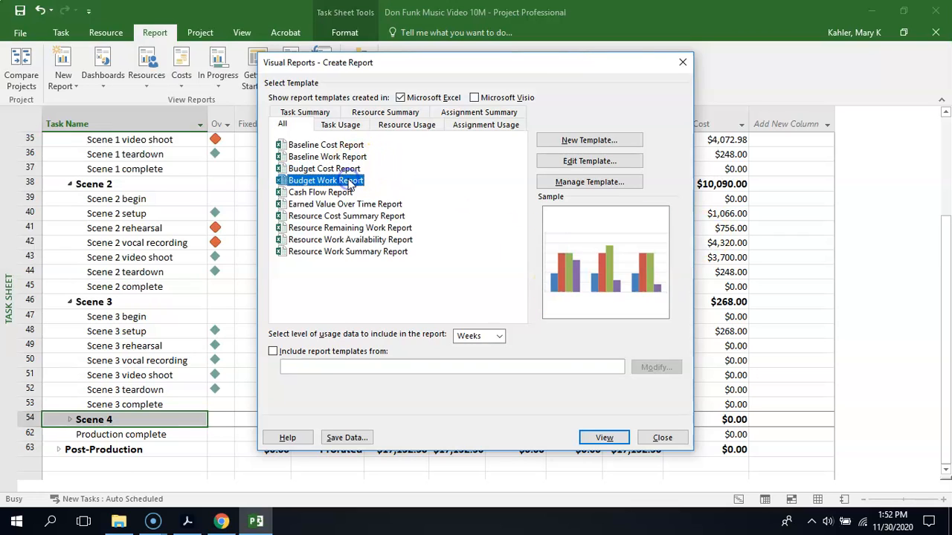
left_click(342, 192)
left_click(341, 204)
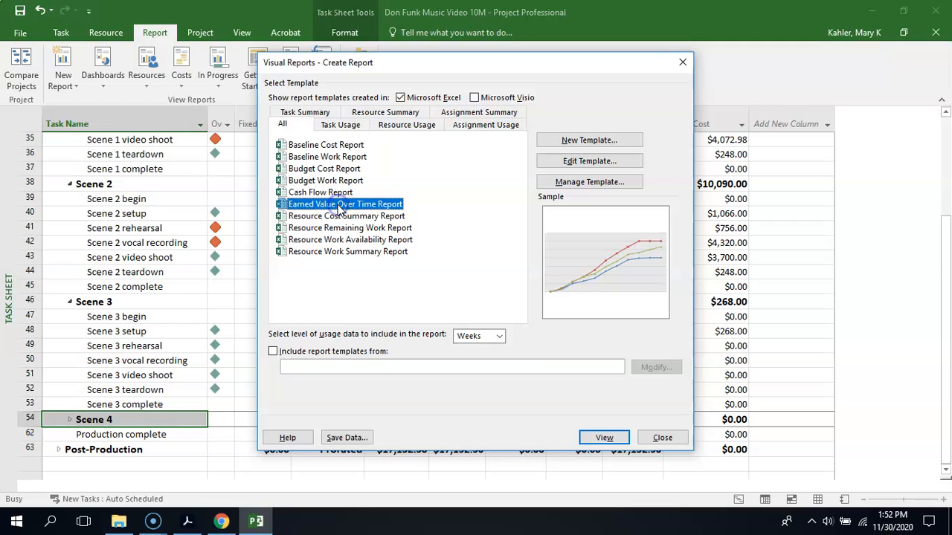
left_click(338, 193)
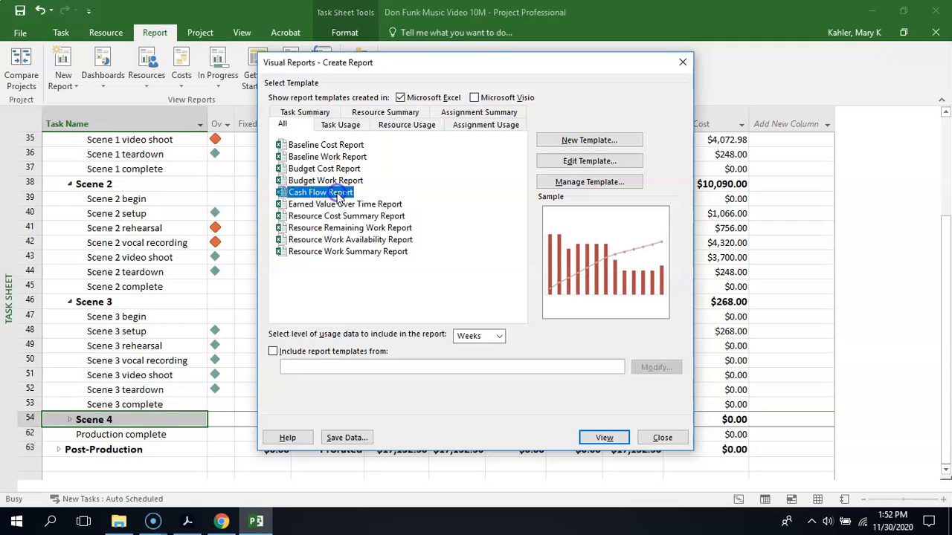
left_click(336, 146)
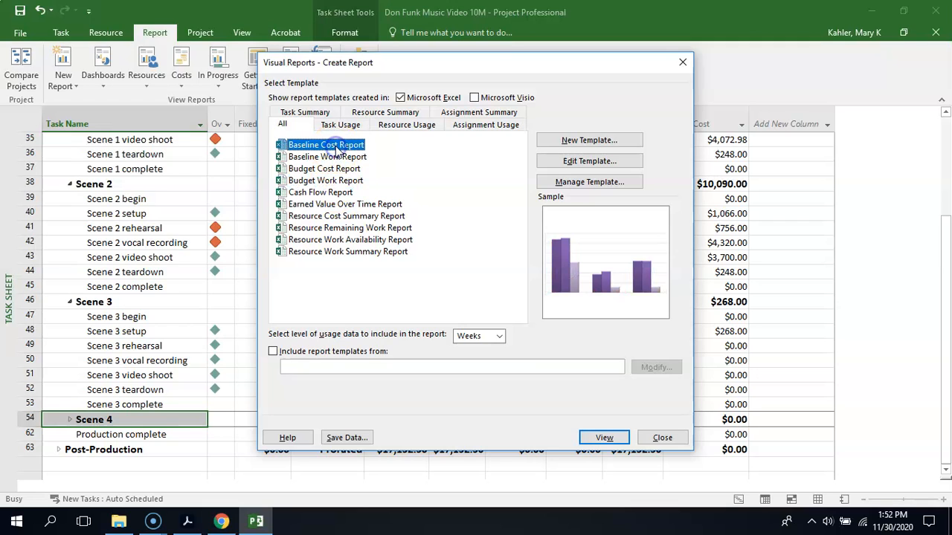
- Generate the Cash Flow Report visual report in Excel with Months as the level of usage data
left_click(328, 193)
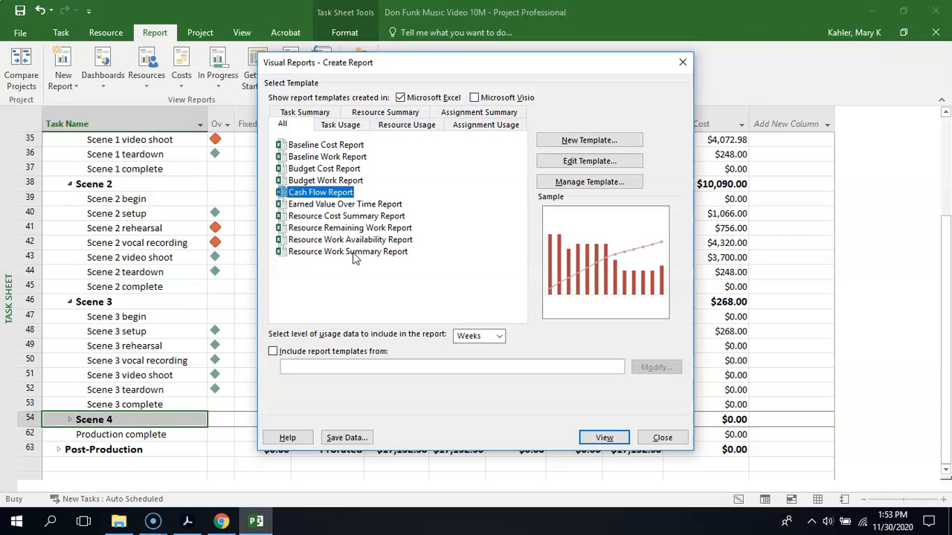
left_click(332, 194)
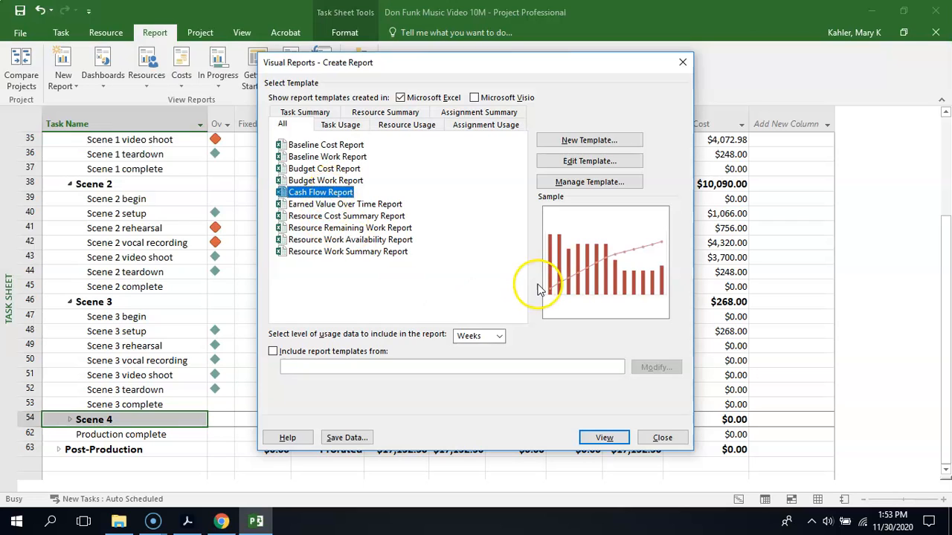
left_click(499, 337)
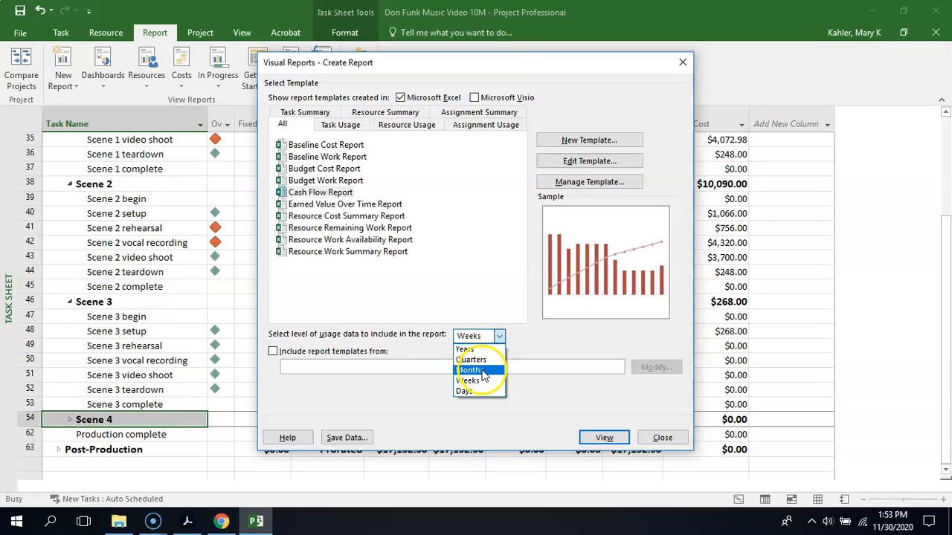
left_click(480, 369)
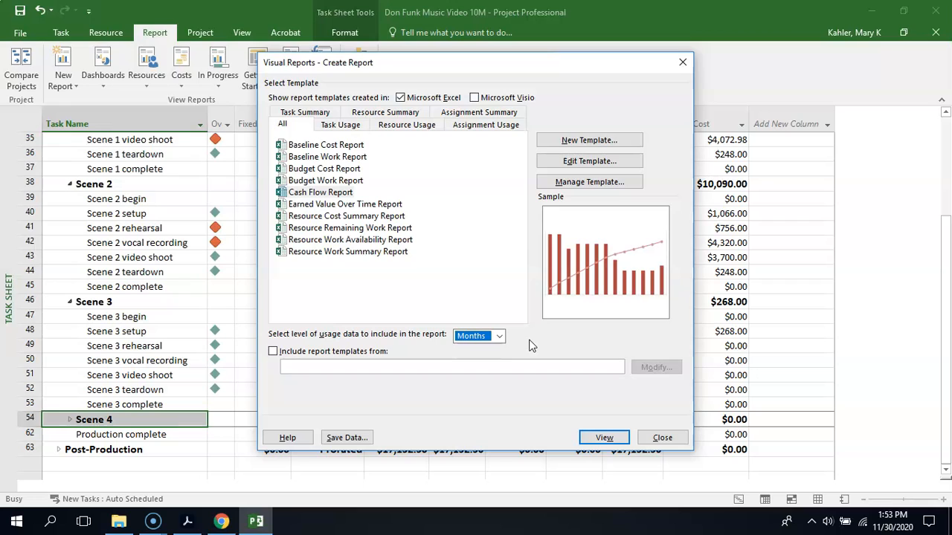
left_click(593, 431)
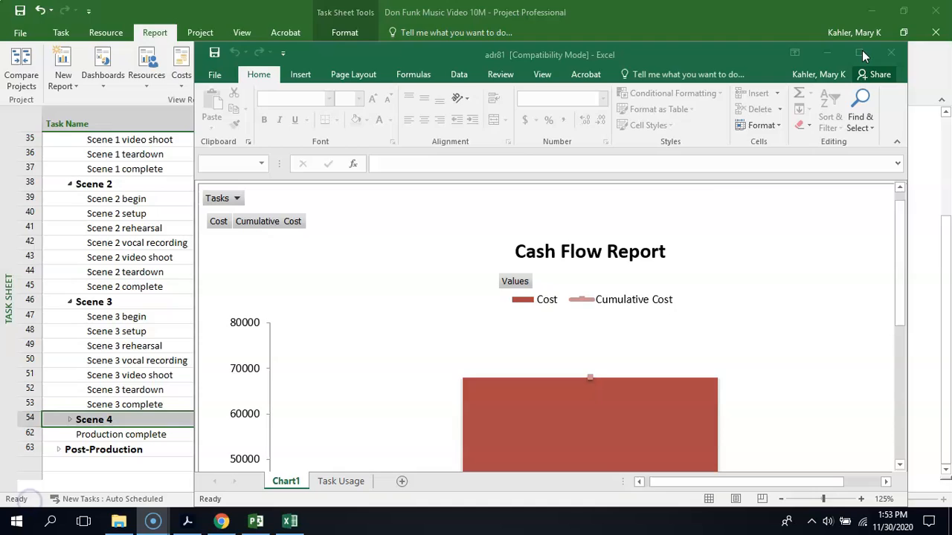
left_click(861, 56)
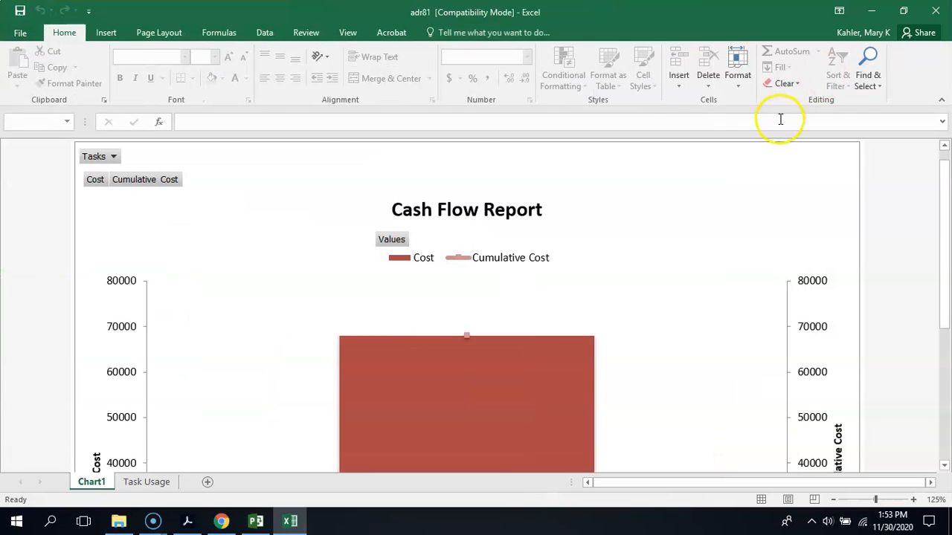
- On the Task Usage sheet, add the Monthly Calendar field to the PivotTable and place it in the Rows area
left_click_drag(875, 500, 865, 503)
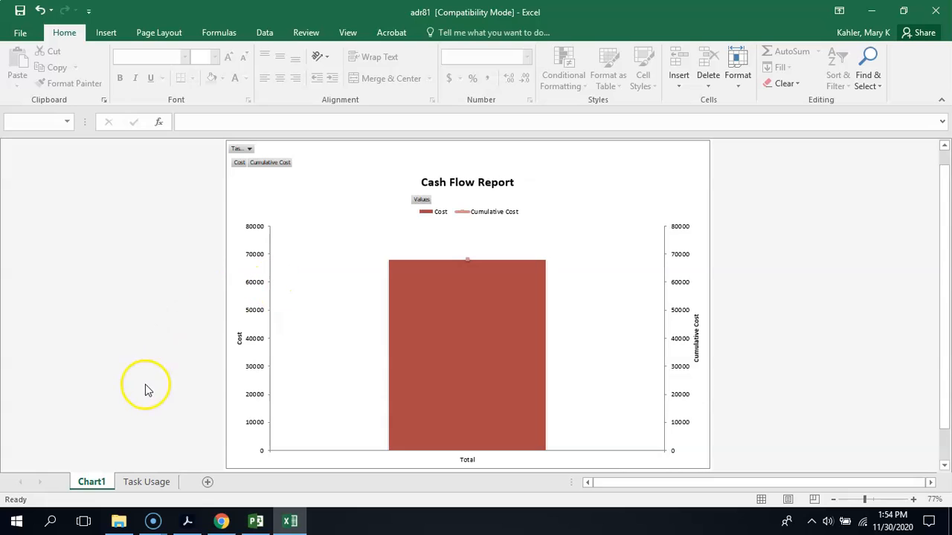
left_click(97, 485)
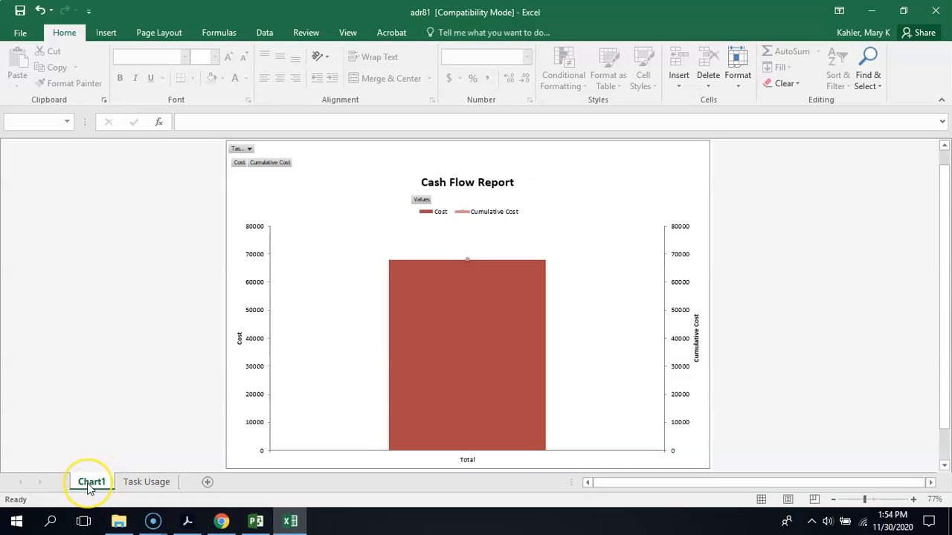
left_click(143, 485)
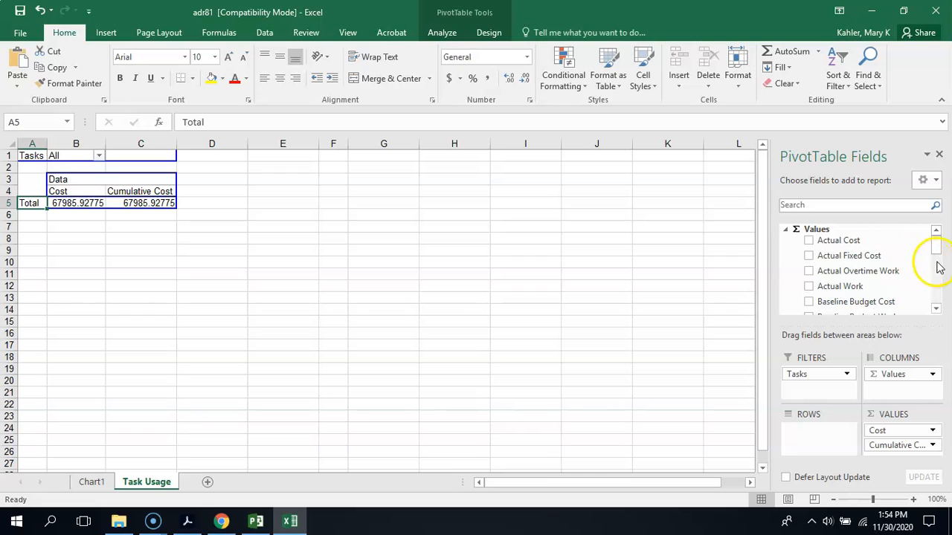
left_click_drag(938, 252, 937, 309)
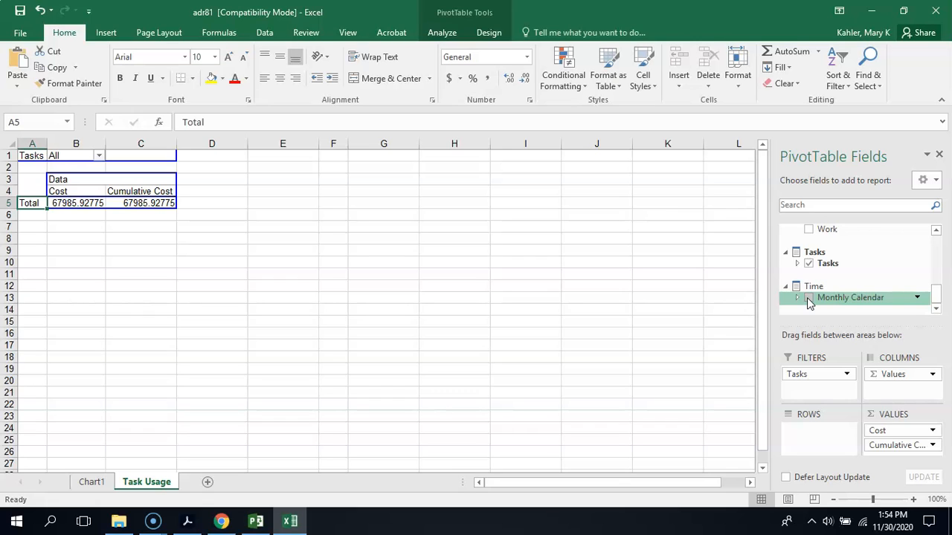
left_click(808, 298)
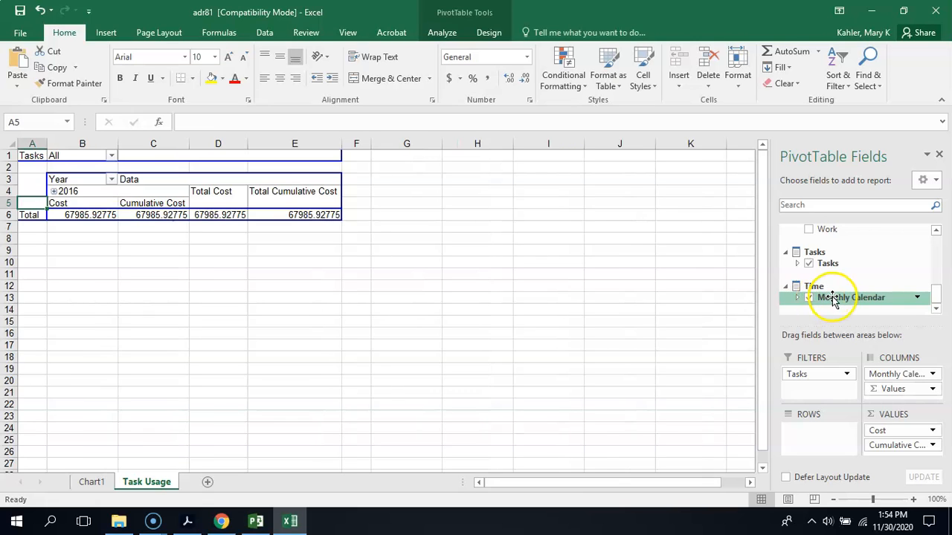
left_click(832, 299)
left_click_drag(833, 298, 795, 433)
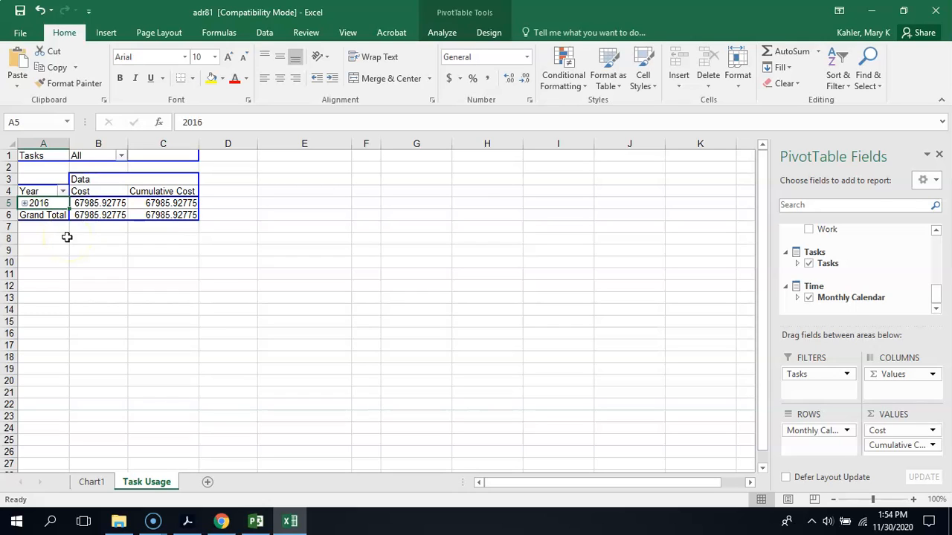
- Expand the year 2016 into months in the PivotTable and show the updated Cash Flow Report chart
left_click(24, 202)
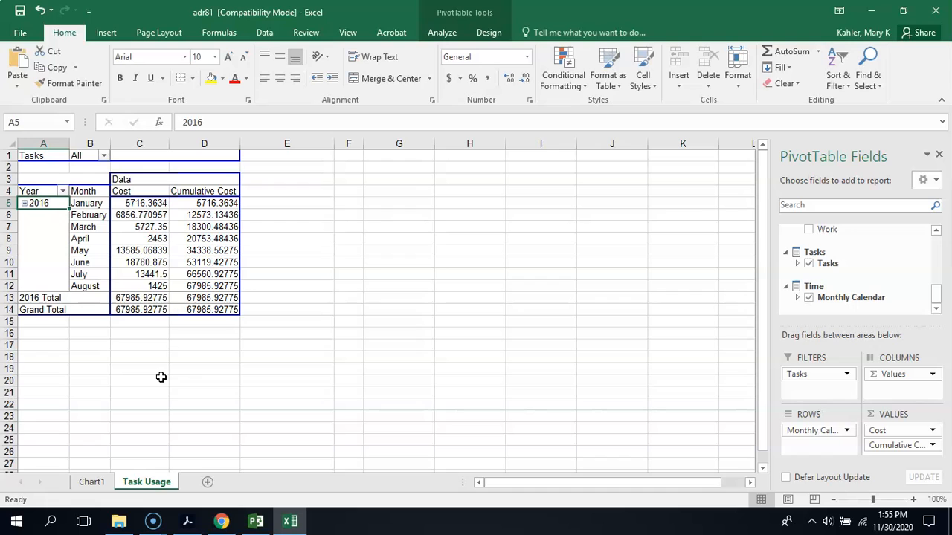
left_click(90, 483)
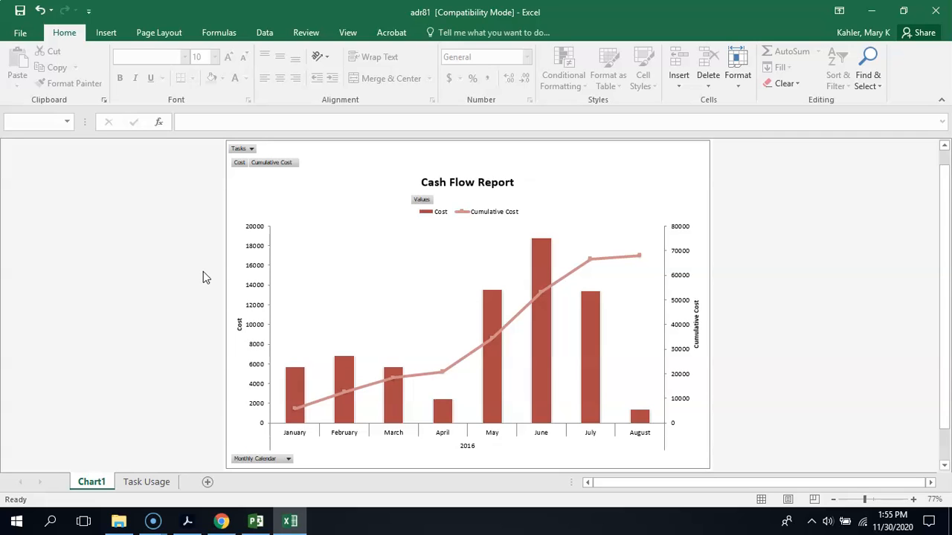
mouse_move(295, 374)
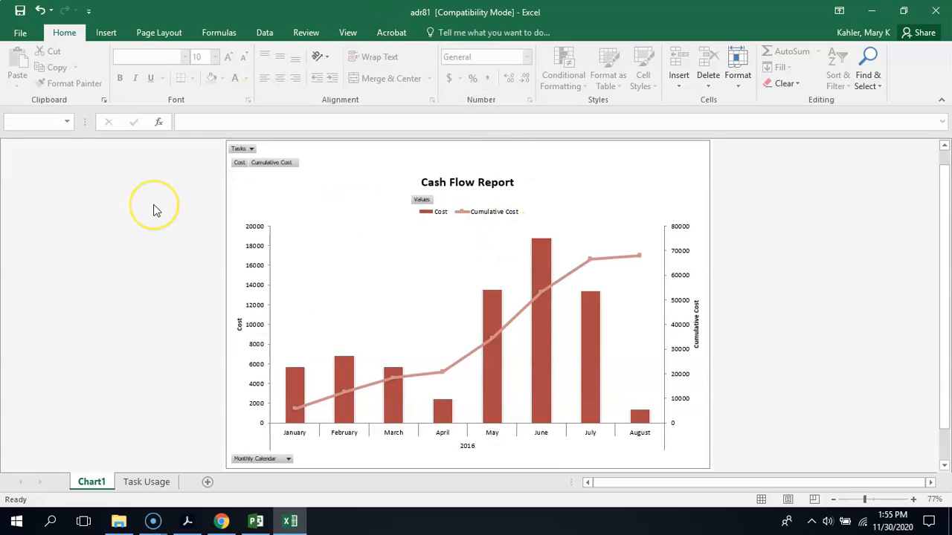
- Save the workbook in Documents as "Don Funk Cash Flow" in Excel 97-2003 format, accepting compatibility losses, and close it and Visual Reports
left_click(26, 35)
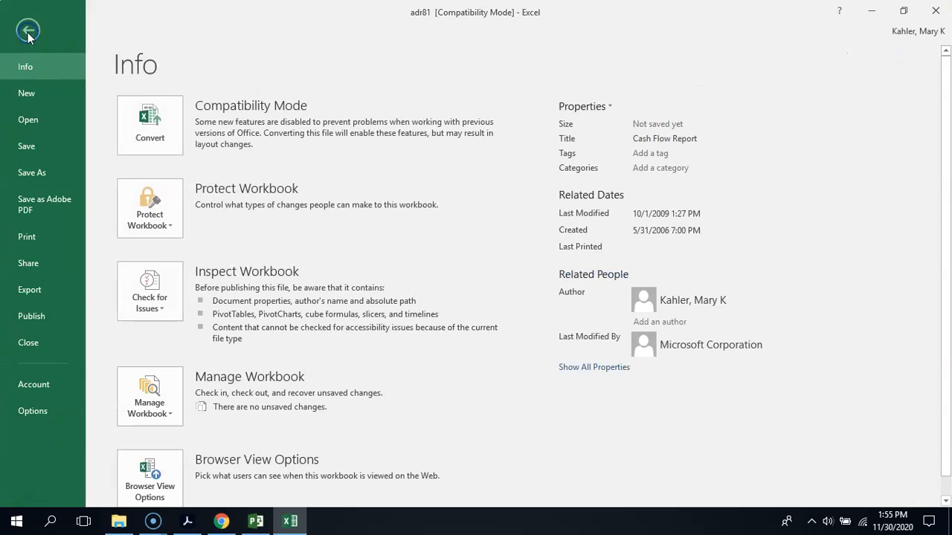
left_click(29, 173)
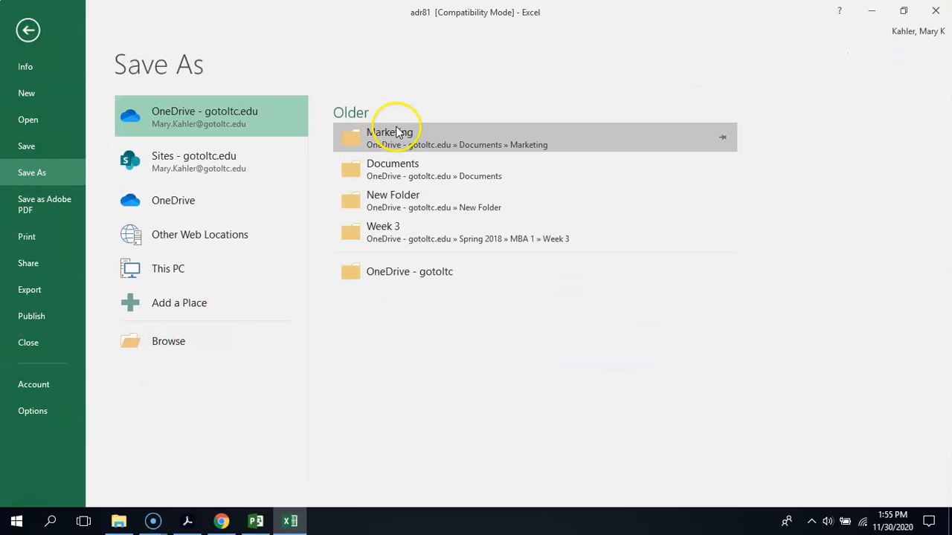
left_click(177, 347)
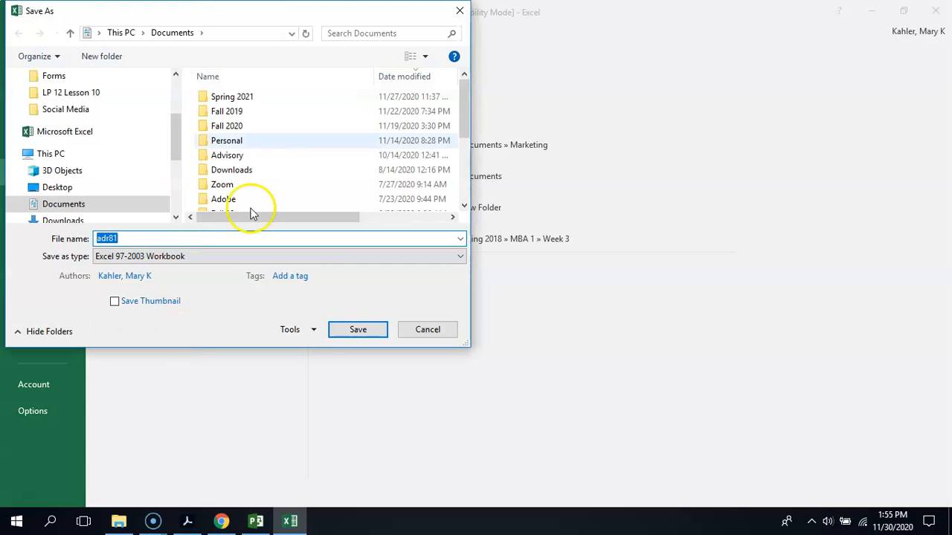
type("Do")
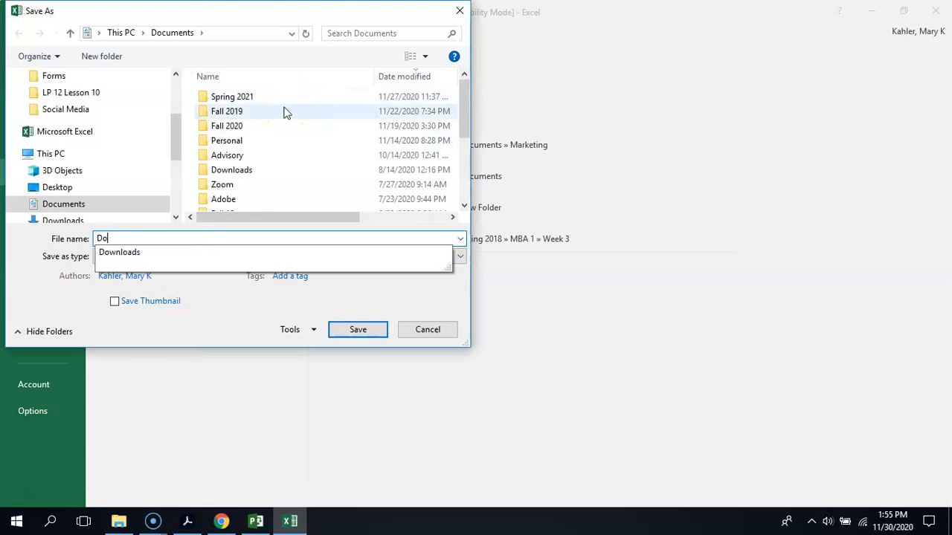
type("n Funk Cash Flow")
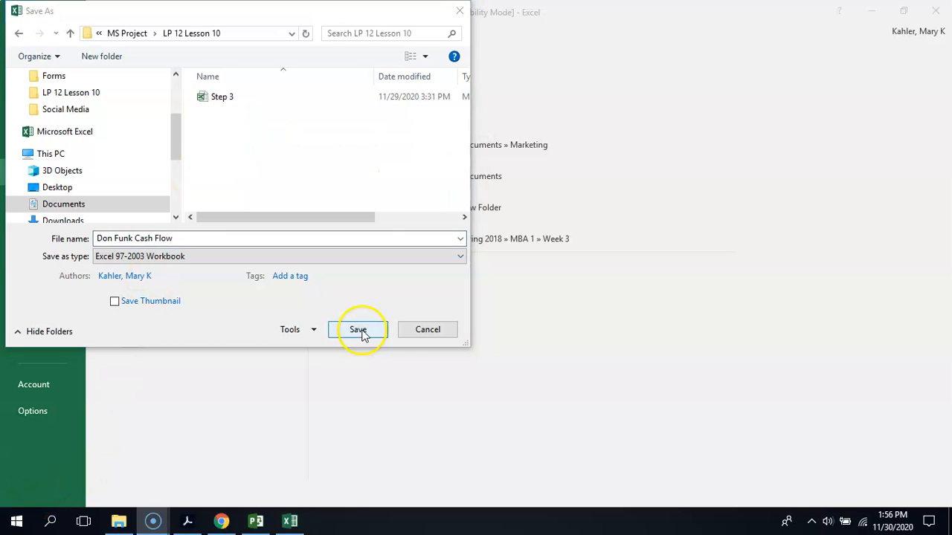
left_click(358, 330)
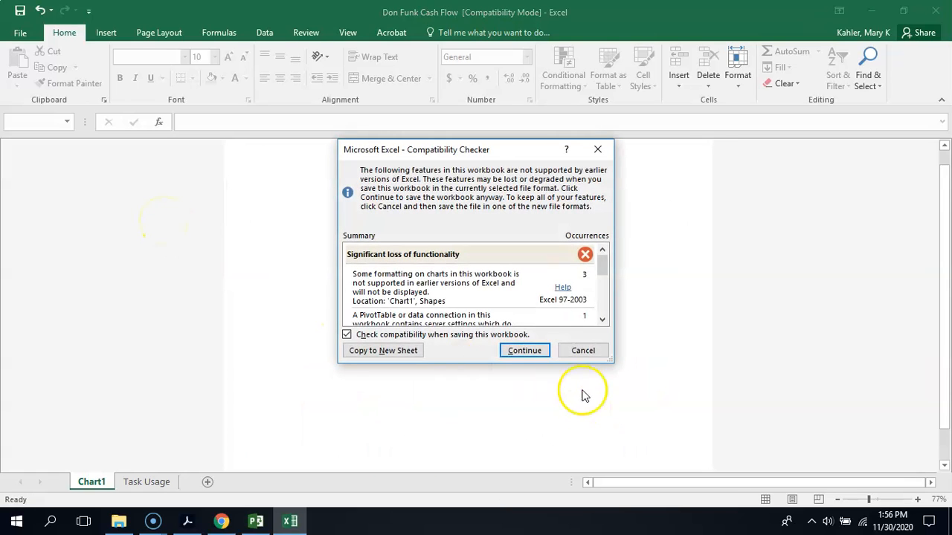
left_click(526, 351)
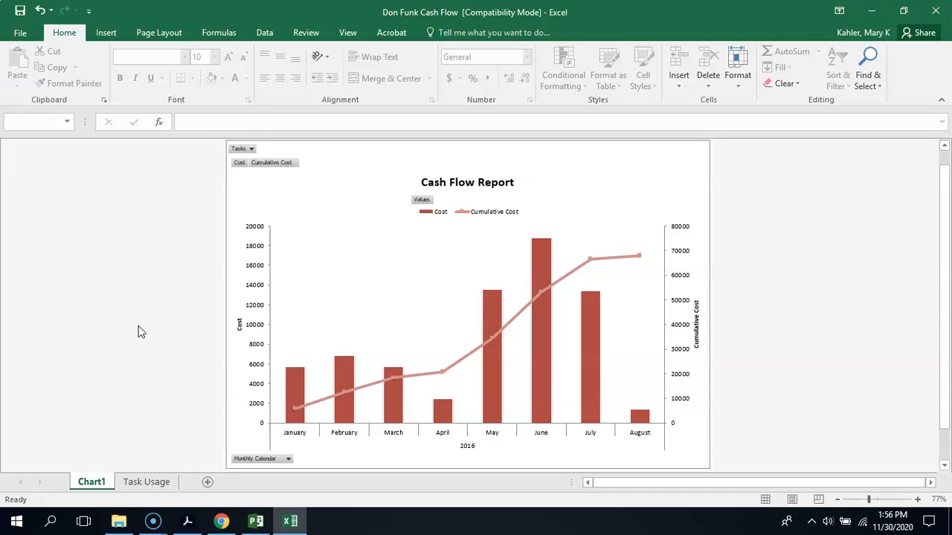
left_click(948, 6)
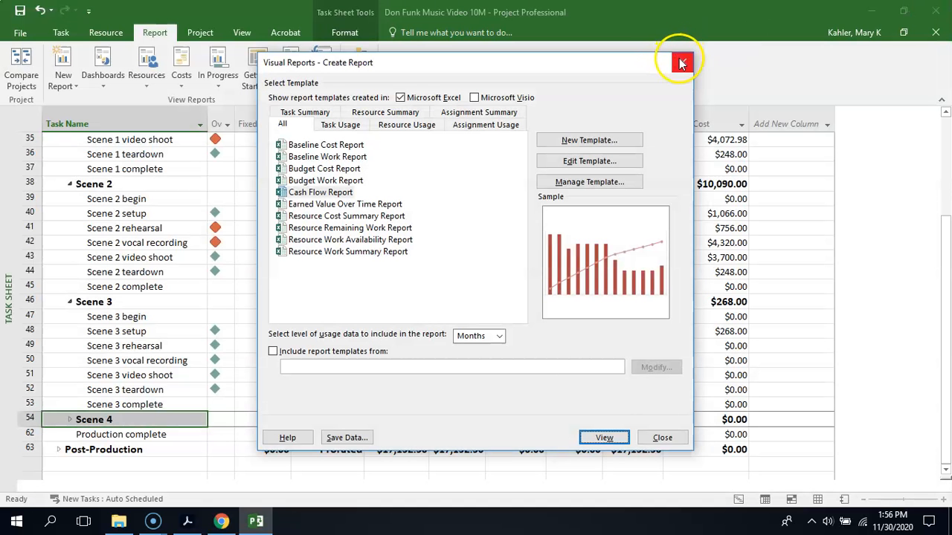
left_click(681, 63)
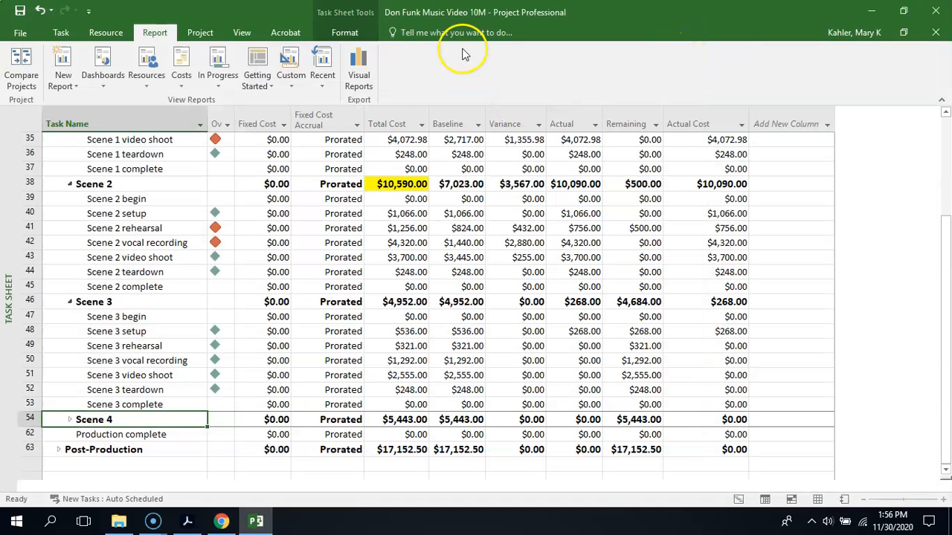
- Switch the project to the Gantt Chart view and expand the Post-Production summary task
left_click(245, 33)
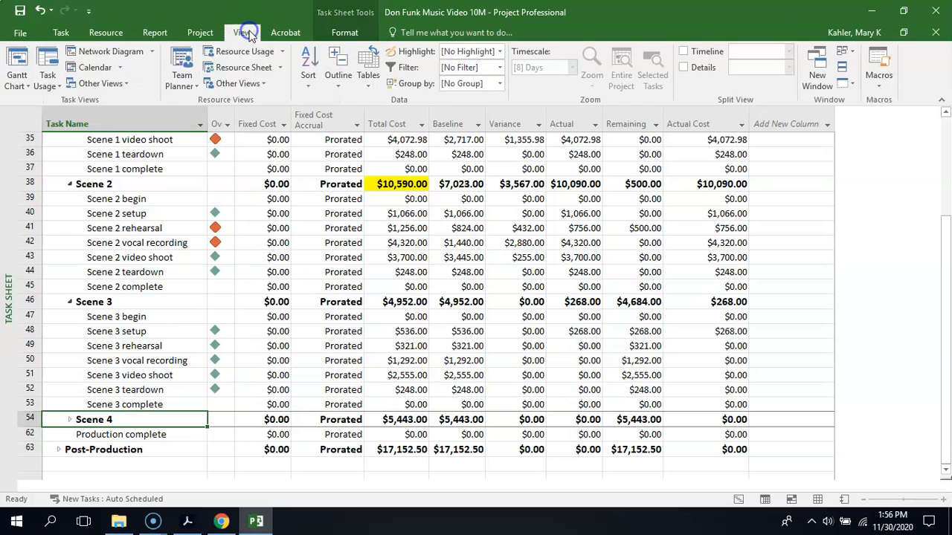
left_click(13, 80)
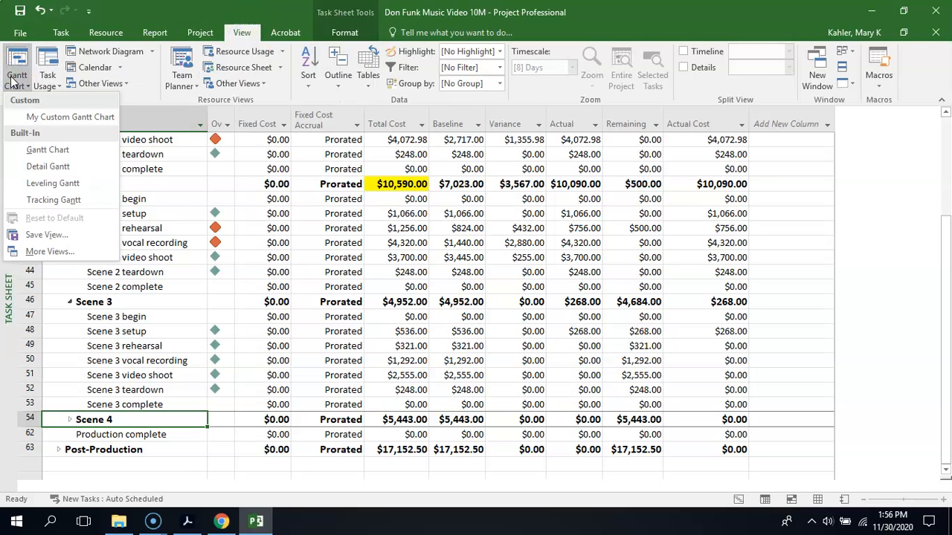
left_click(29, 150)
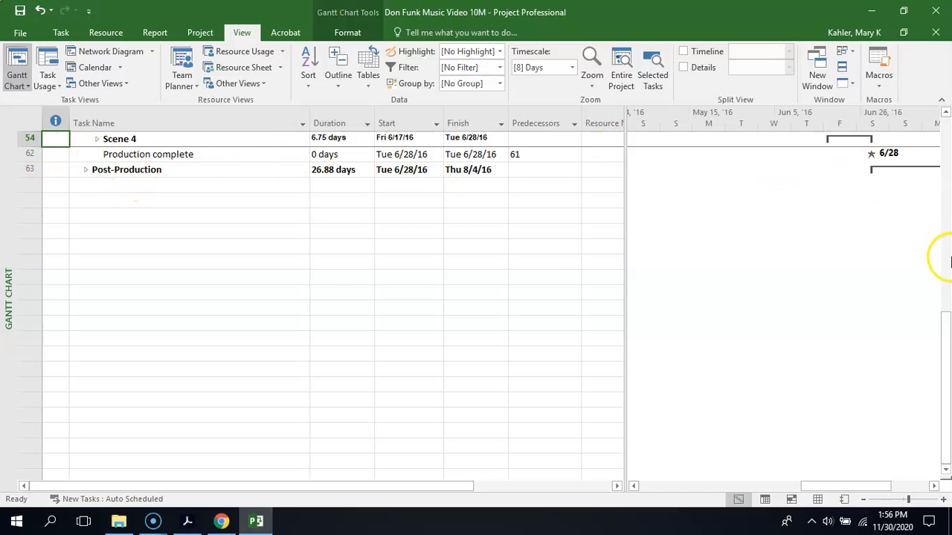
scroll(945, 336, "up", 4)
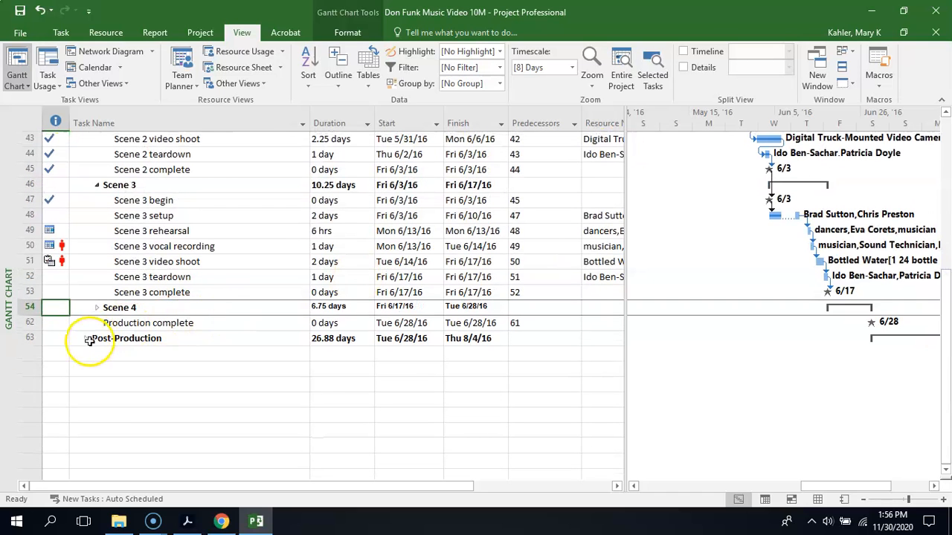
left_click(86, 339)
left_click_drag(947, 336, 949, 184)
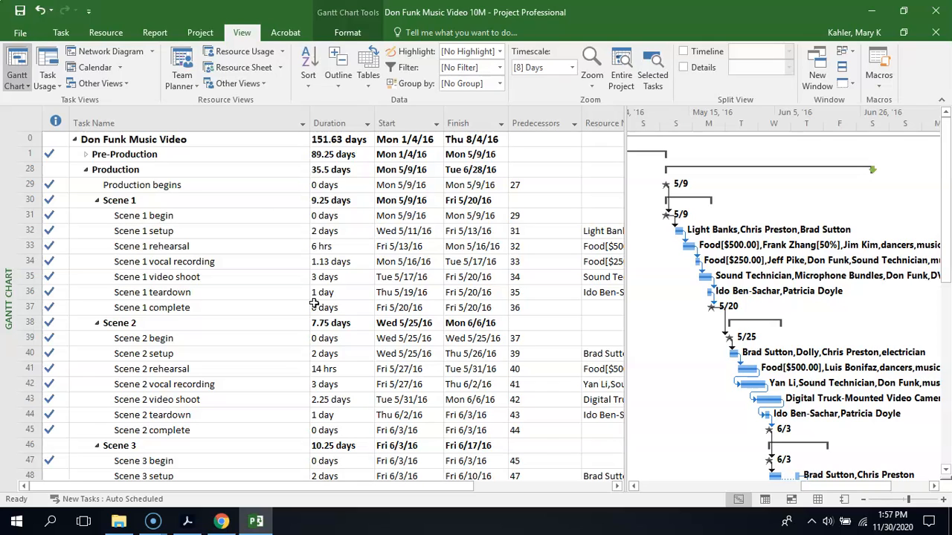
- Narrow the Predecessors and Task Name columns of the Gantt table so the Resource Names column fits in view
left_click(585, 122)
left_click_drag(585, 122, 545, 123)
left_click_drag(306, 122, 252, 126)
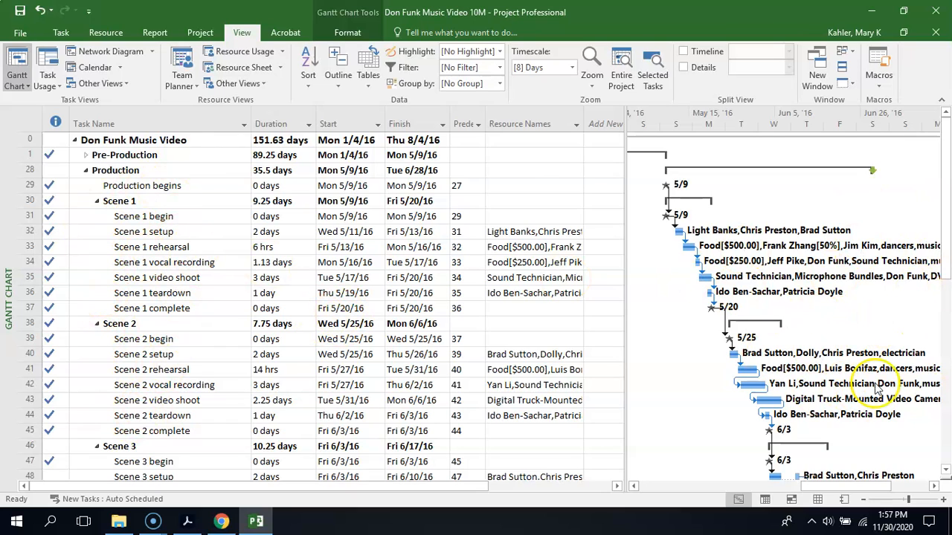
- Expand the Pre-Production summary task to examine its subtasks and Gantt bars, and collapse it again
left_click_drag(838, 490, 710, 513)
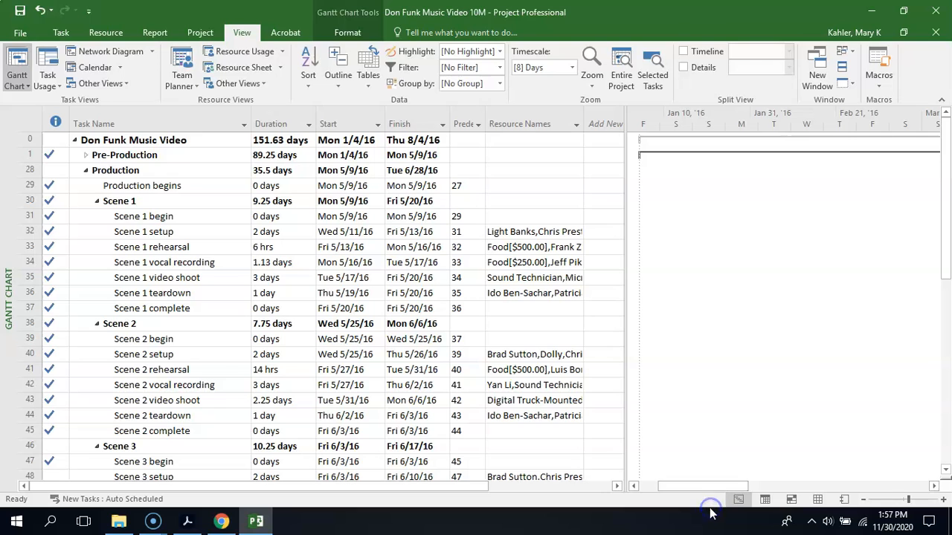
left_click(84, 155)
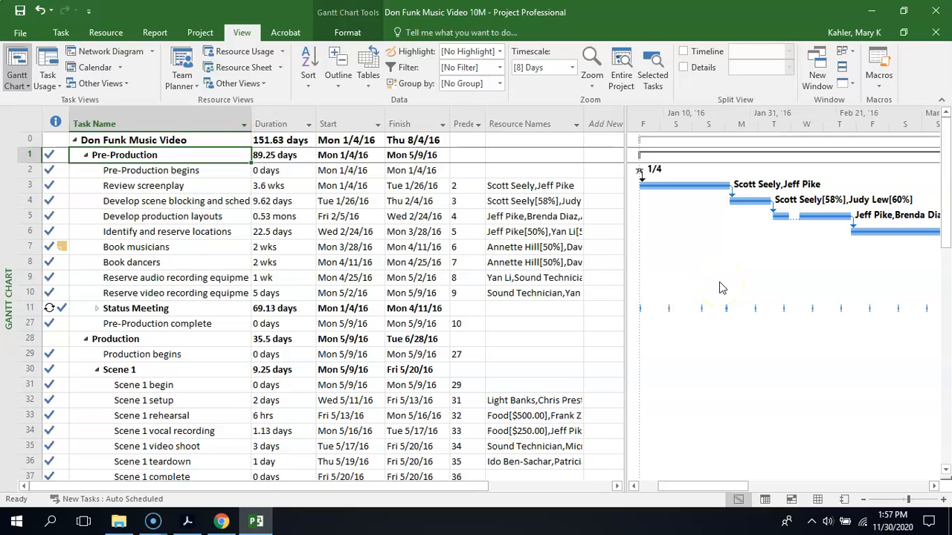
left_click(86, 157)
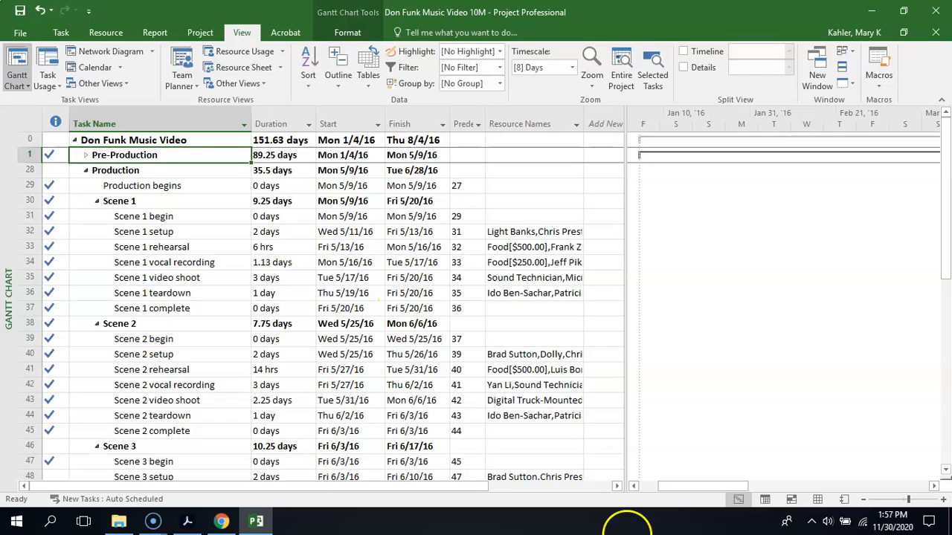
left_click_drag(669, 487, 717, 488)
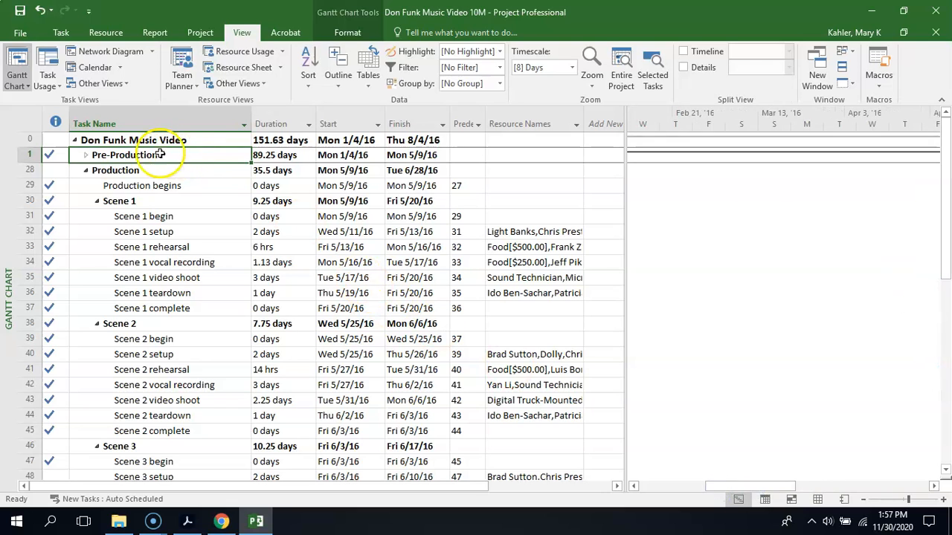
left_click(87, 158)
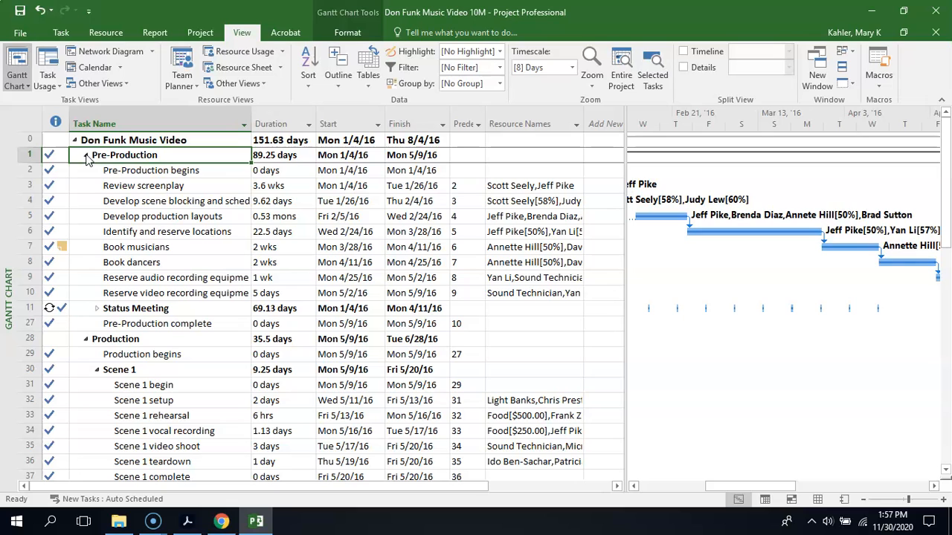
left_click(86, 157)
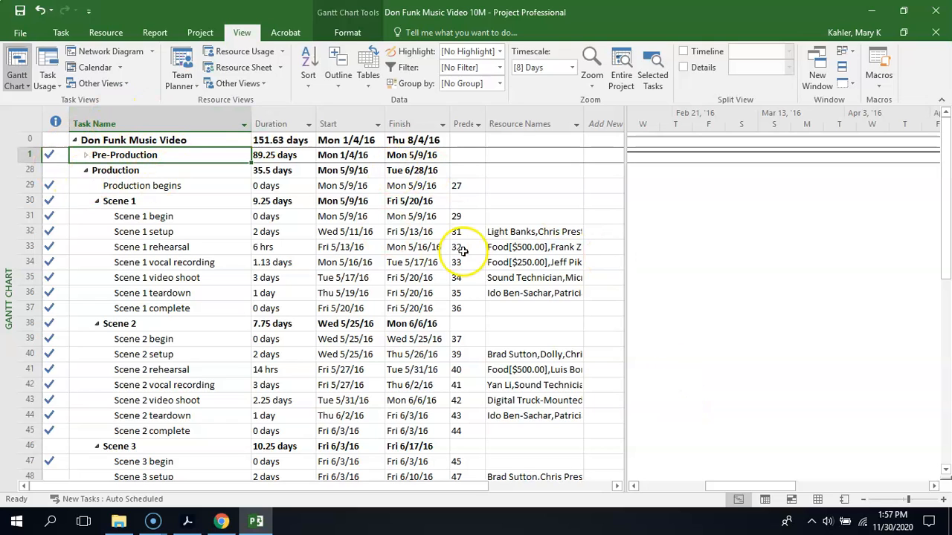
- Bring the Production bars into view and narrow the table area so the Predecessors column is the last one shown
left_click(736, 489)
left_click_drag(736, 488, 840, 488)
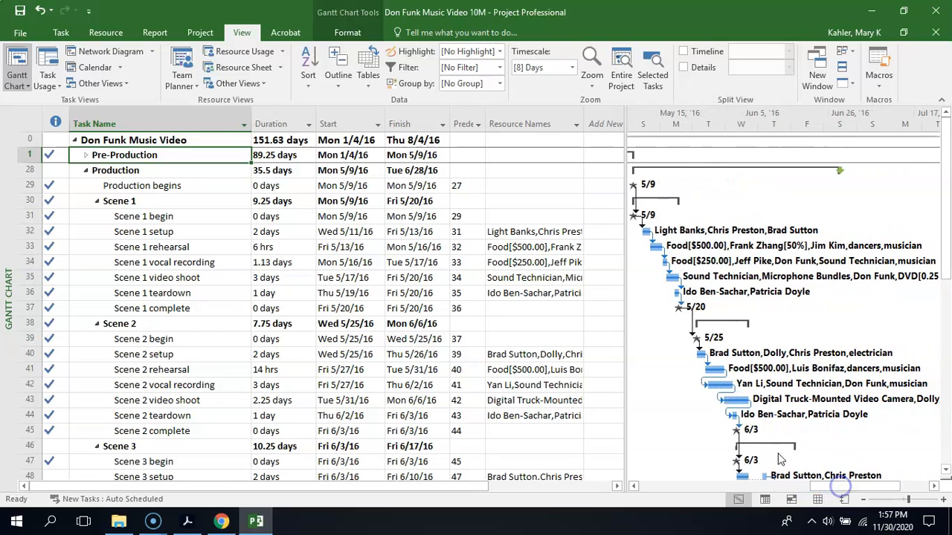
left_click_drag(624, 220, 596, 223)
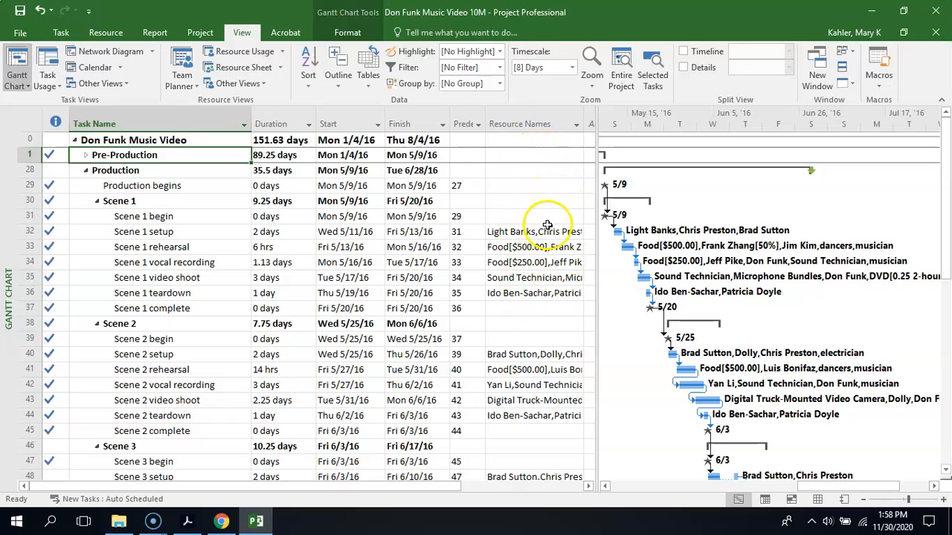
left_click_drag(597, 151, 485, 155)
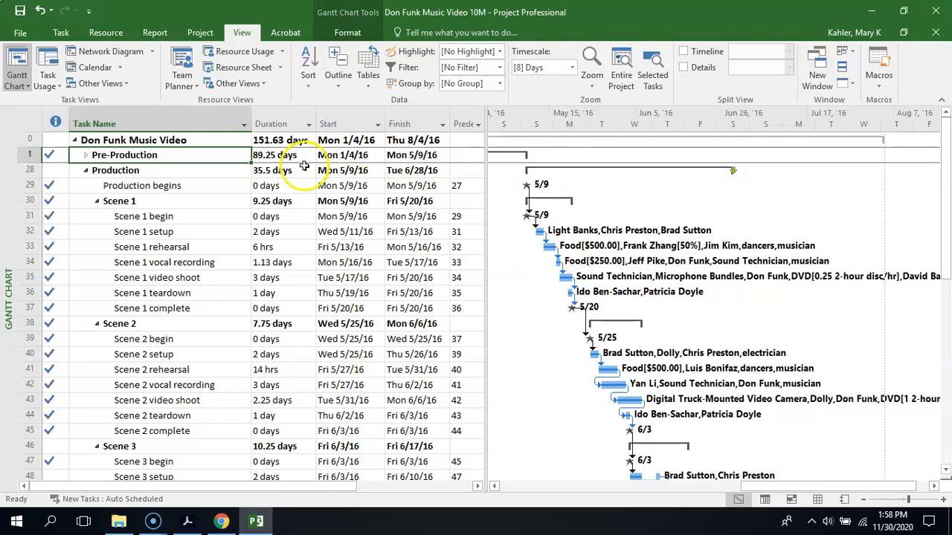
- Switch the Gantt Chart to the Cost table and widen the table area to show the columns through Remaining
left_click(374, 74)
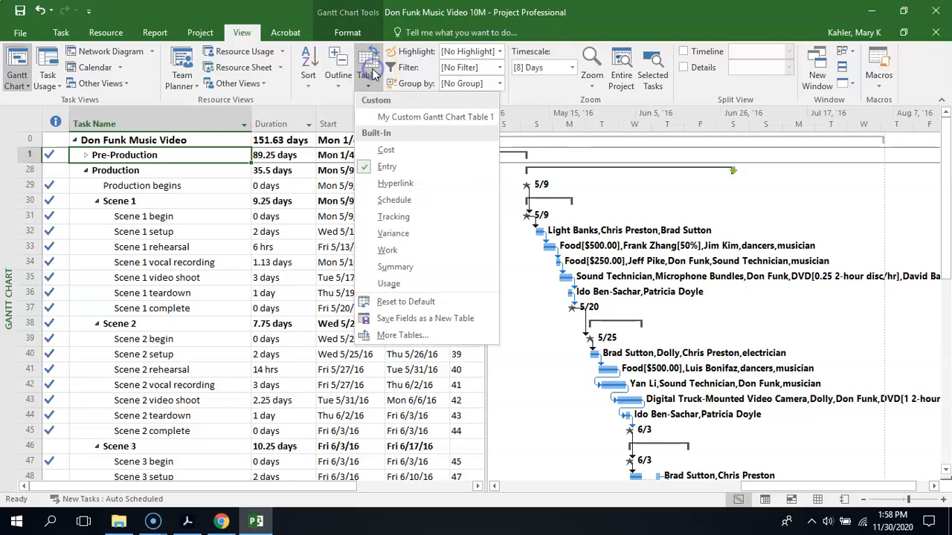
left_click(373, 152)
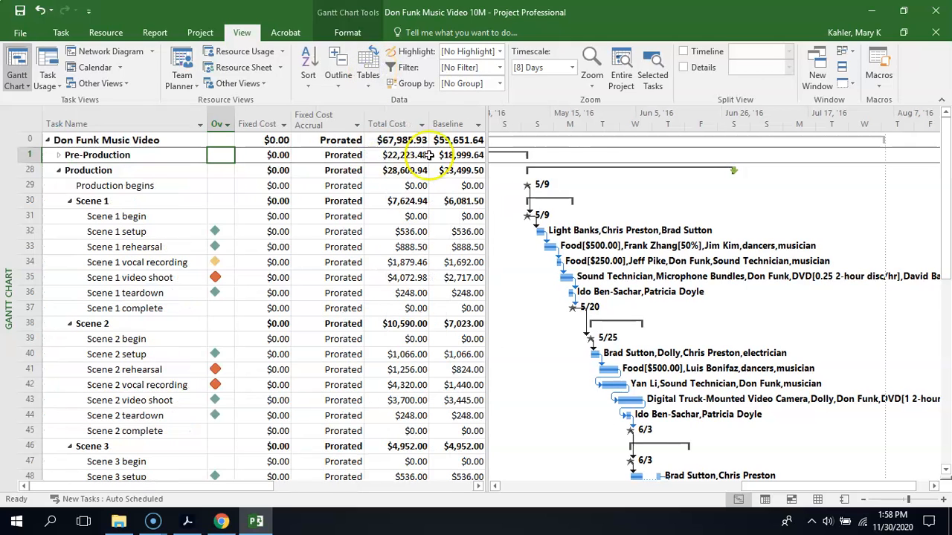
left_click_drag(486, 187, 673, 200)
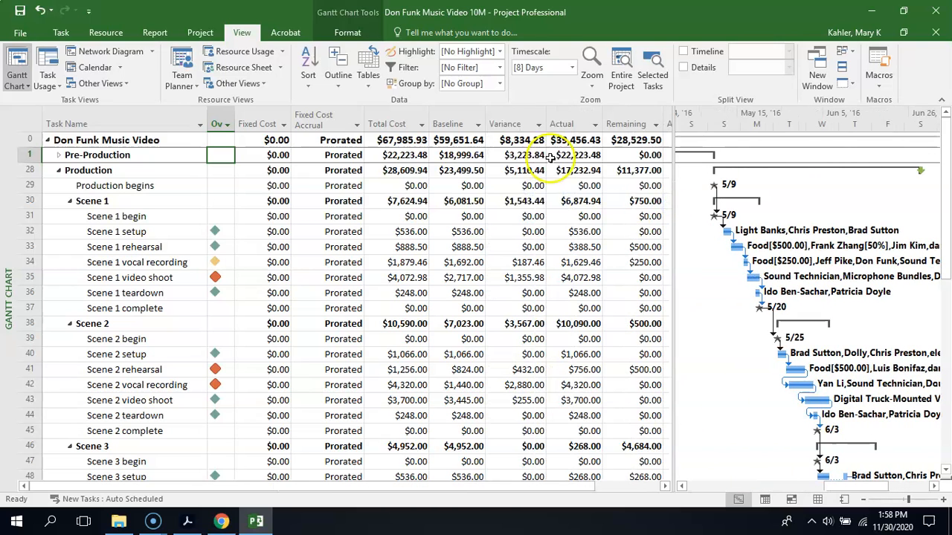
- Return to the Entry table and narrow the table area so it ends at the Predecessors column
left_click(363, 78)
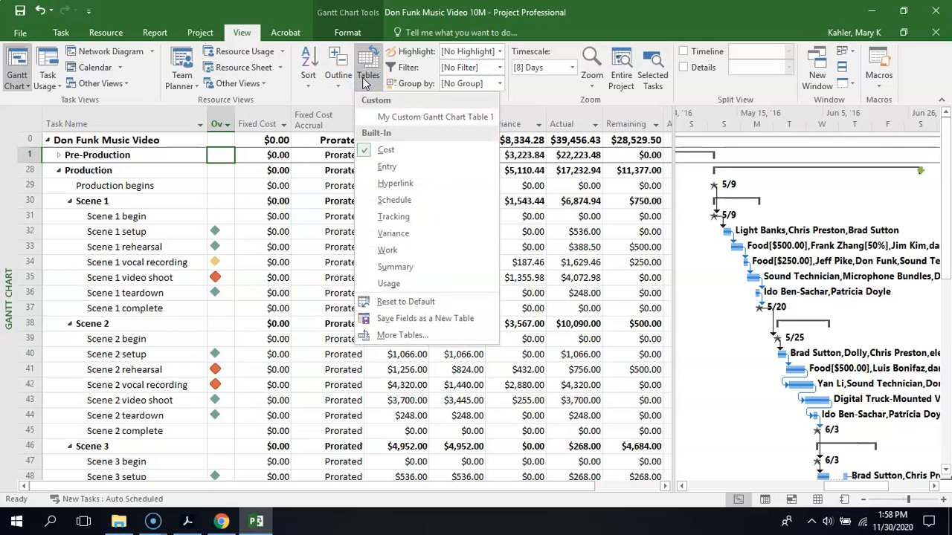
left_click(387, 167)
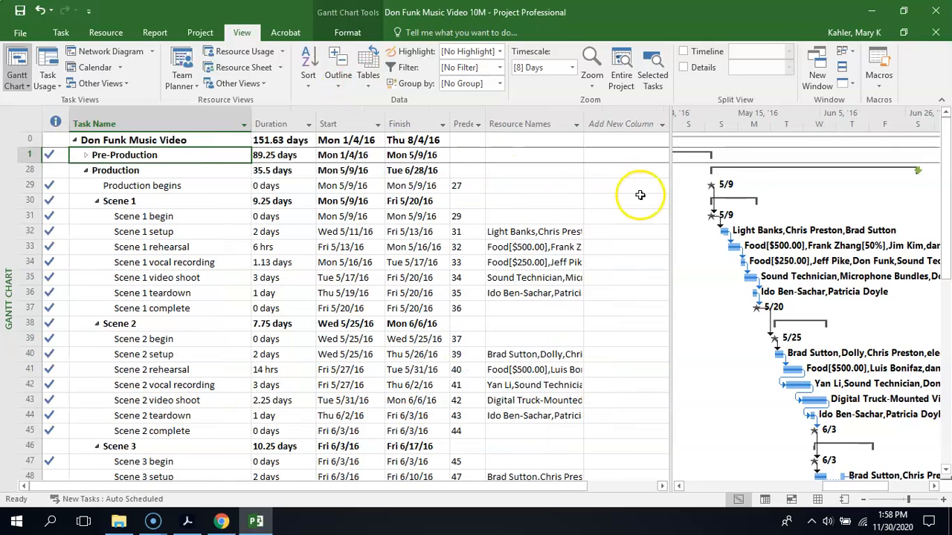
left_click_drag(665, 197, 485, 202)
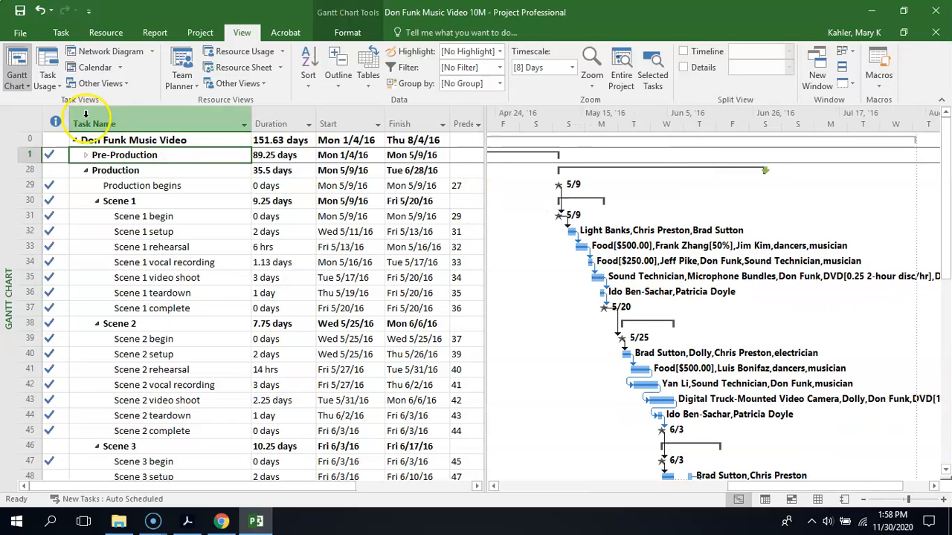
- Open the print preview of the Gantt Chart and show all its pages at once
left_click(21, 32)
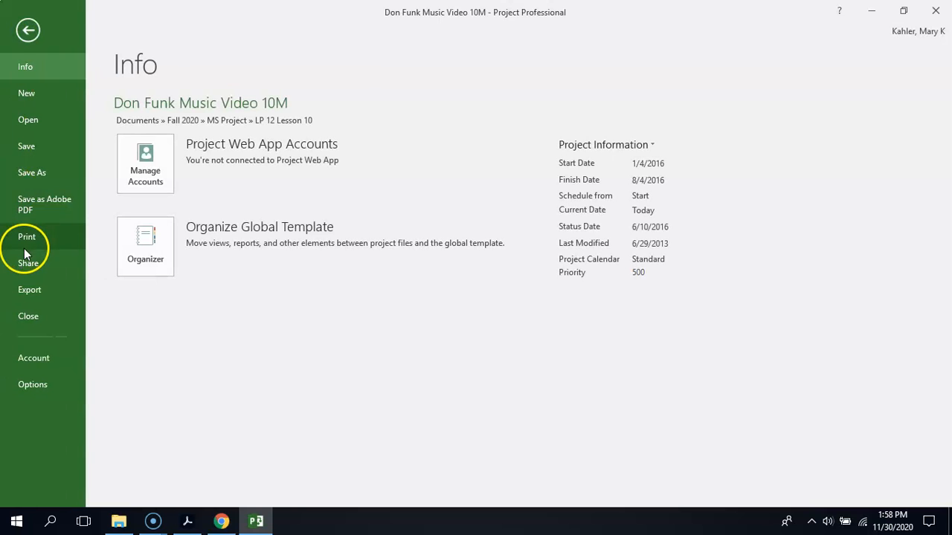
left_click(25, 238)
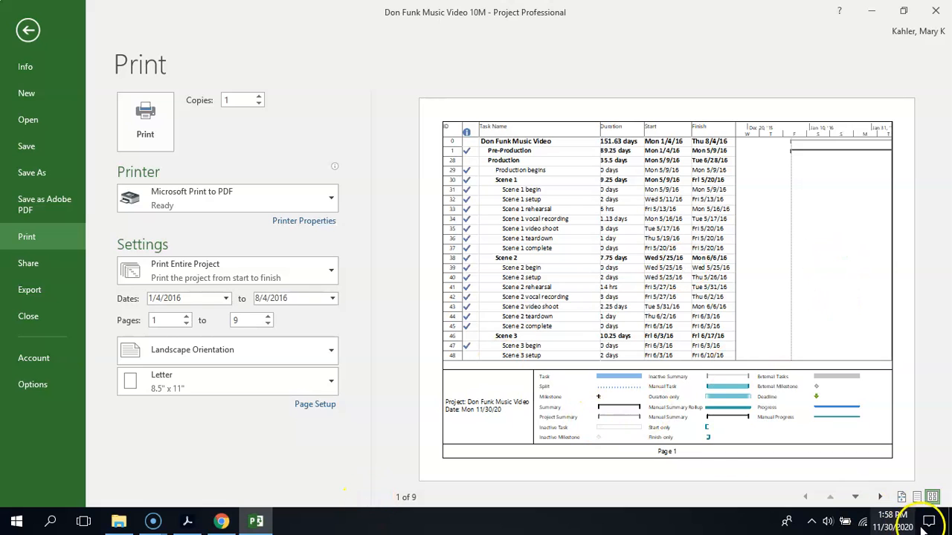
left_click(931, 498)
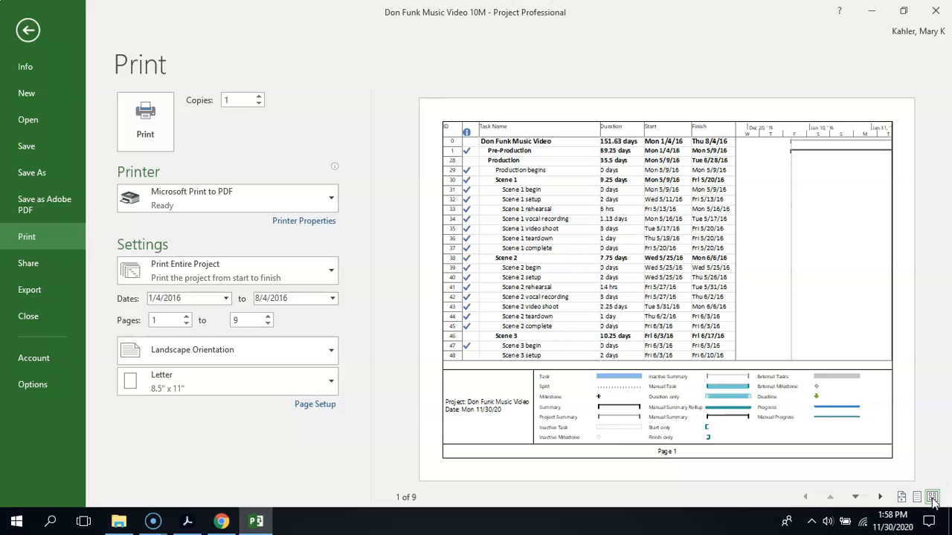
left_click(933, 497)
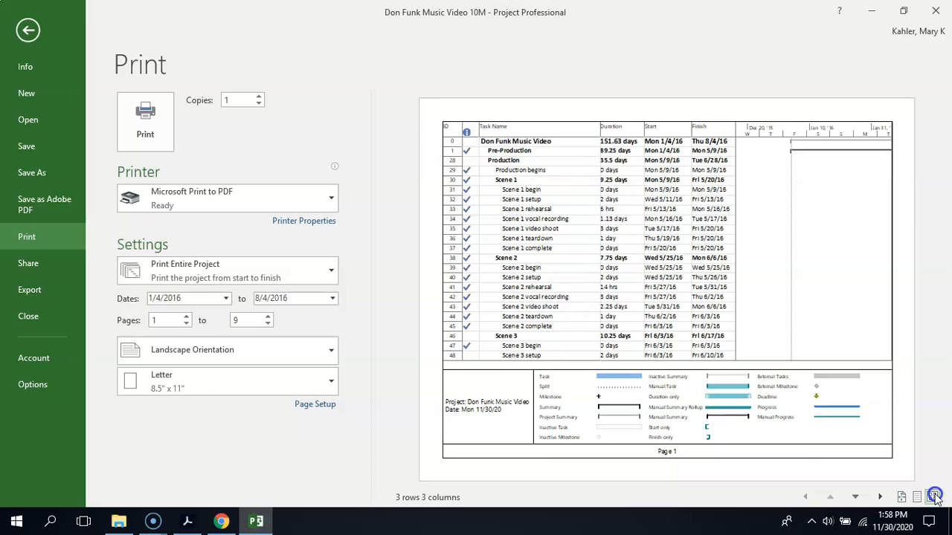
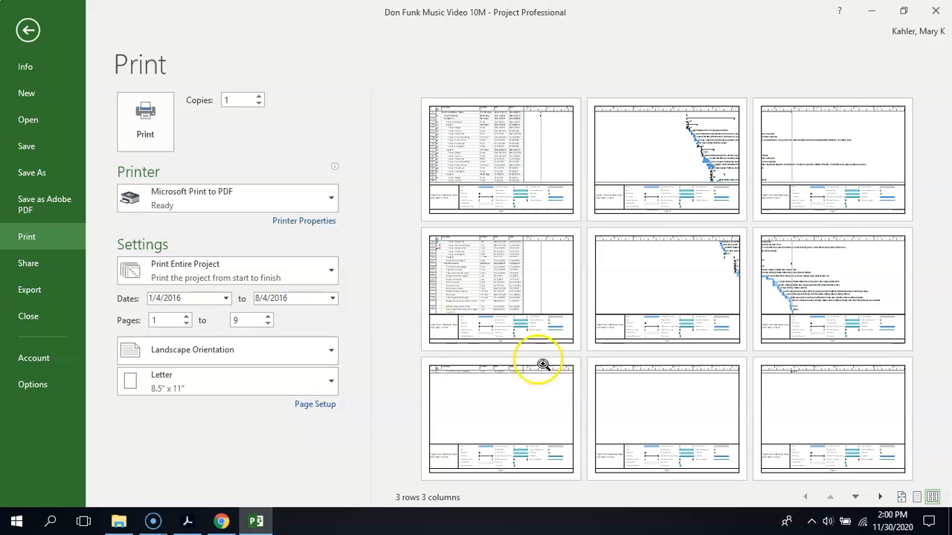
- Zoom the print preview to actual size and page through the Gantt Chart pages, returning to page 1
left_click(901, 498)
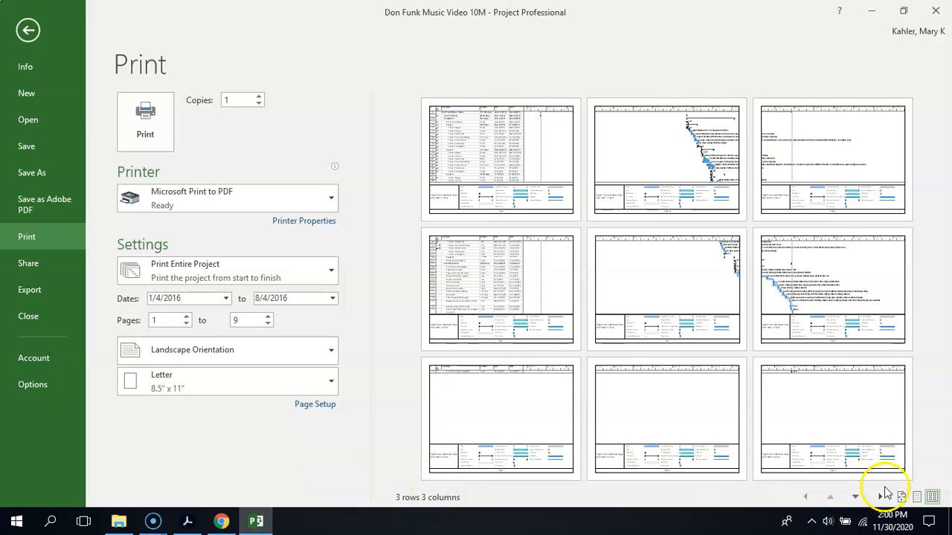
left_click(901, 497)
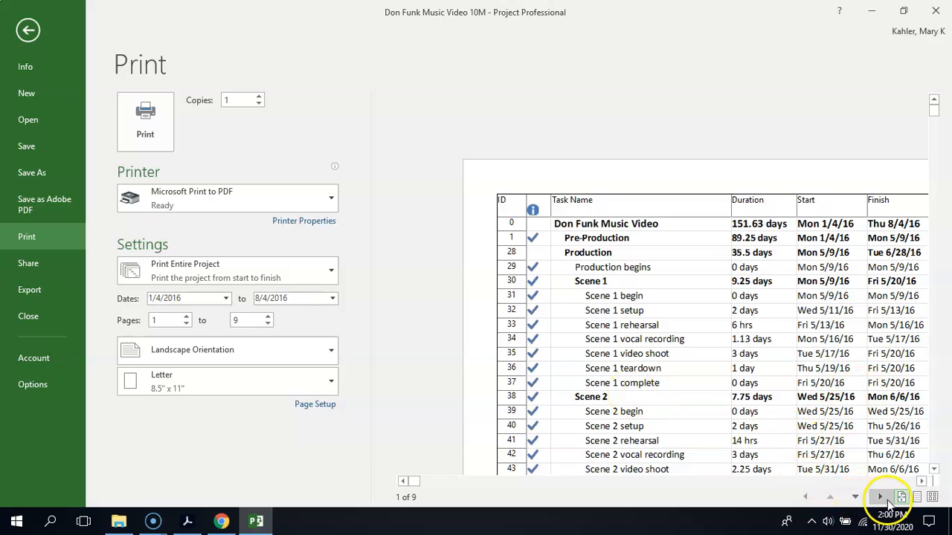
left_click(857, 496)
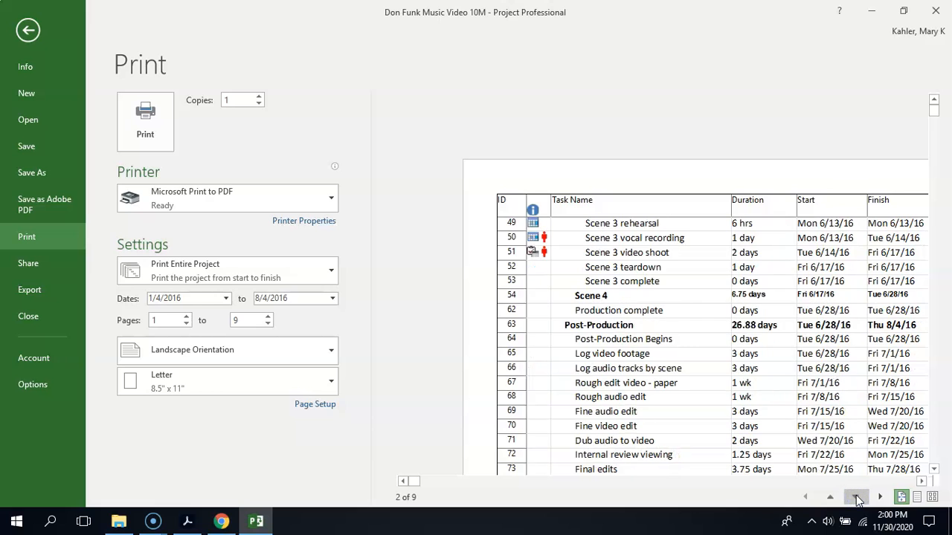
left_click(881, 497)
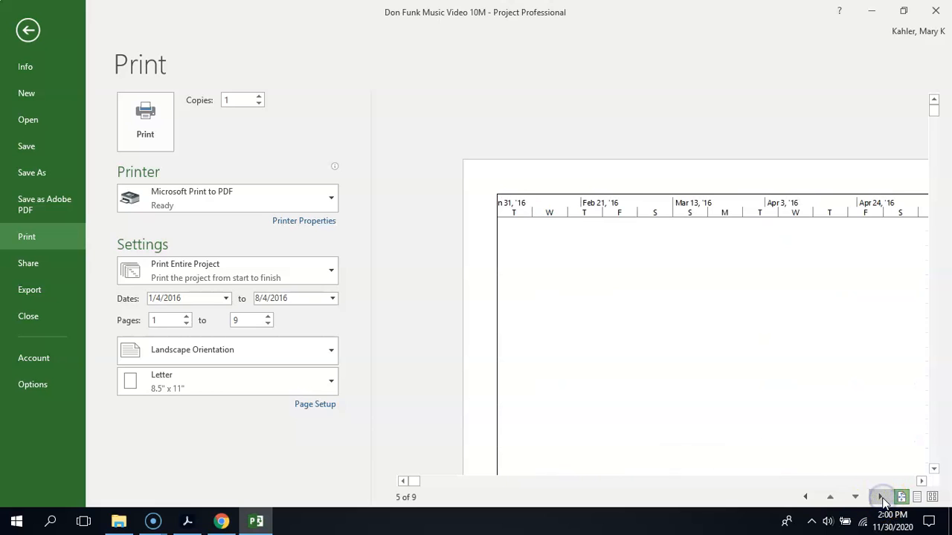
left_click(830, 497)
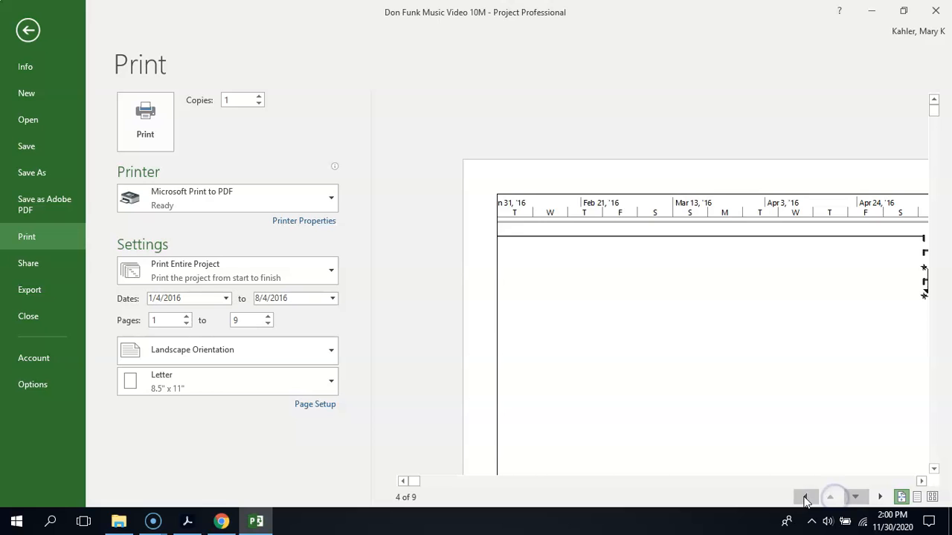
left_click(805, 497)
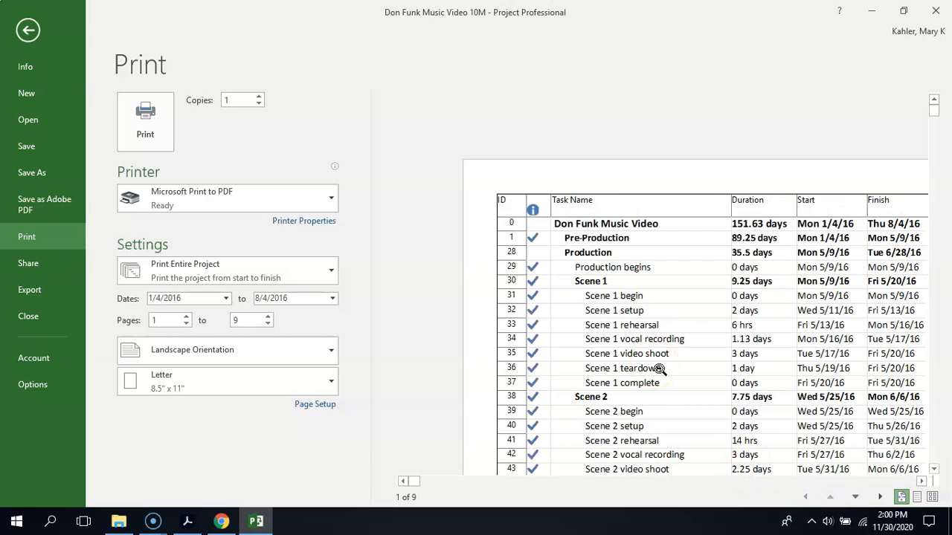
- In the Gantt Chart page setup, add the Company Name field to the center section of the header
left_click(314, 404)
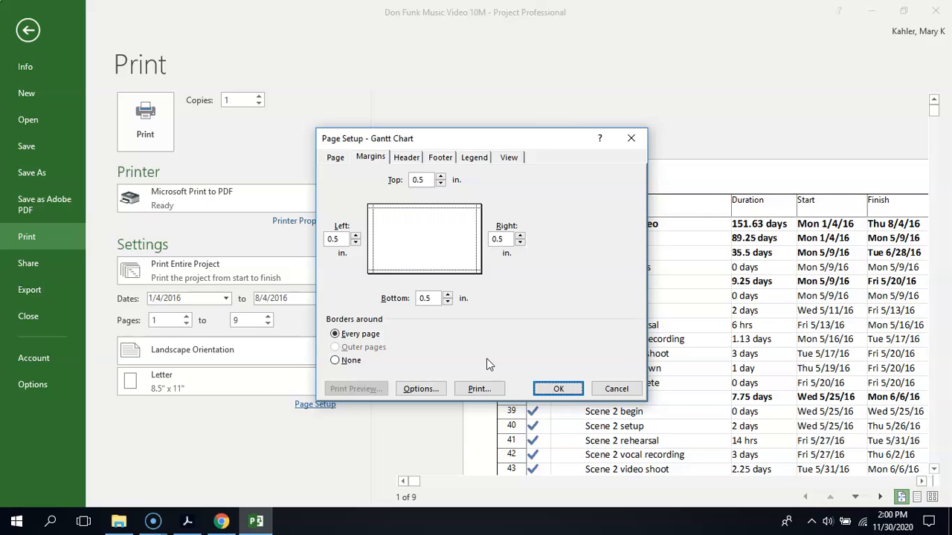
left_click(409, 159)
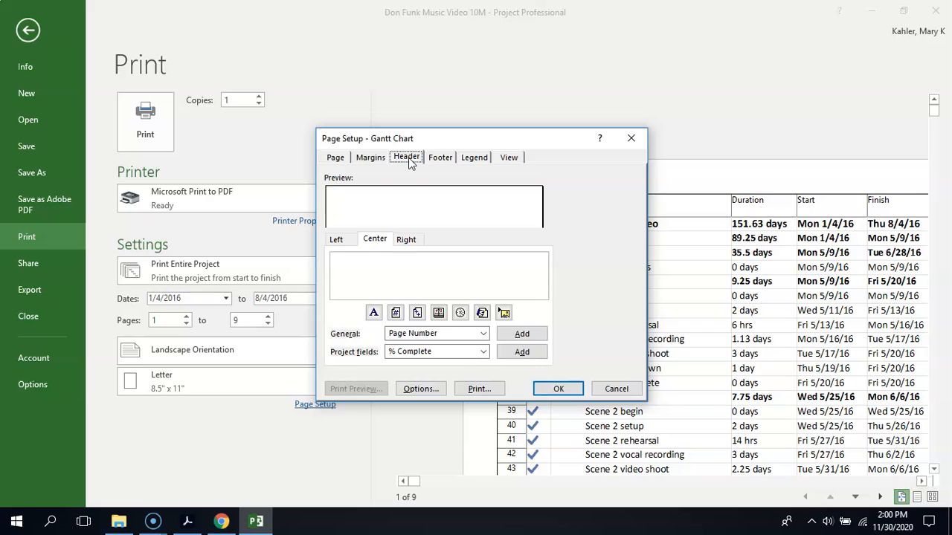
left_click(342, 241)
left_click(376, 244)
left_click(338, 242)
left_click(385, 244)
left_click(386, 273)
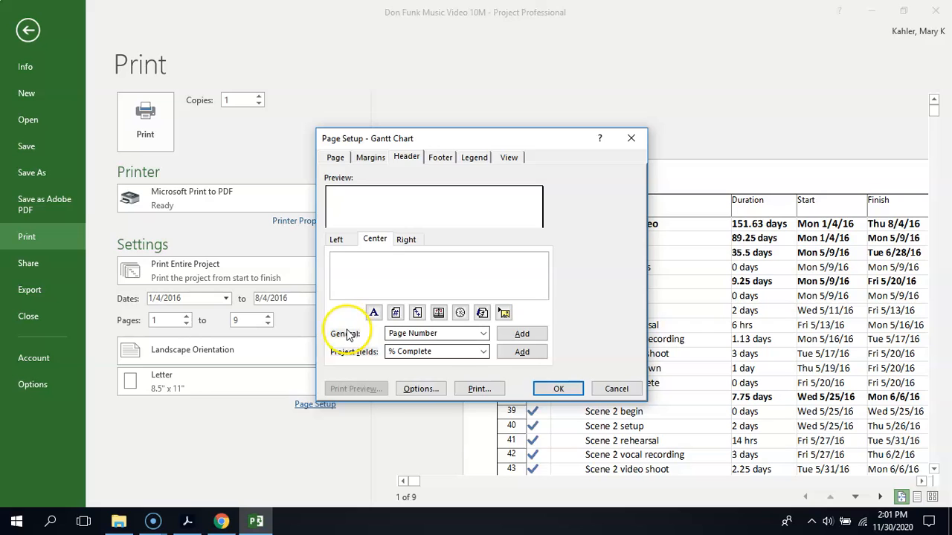
left_click(484, 334)
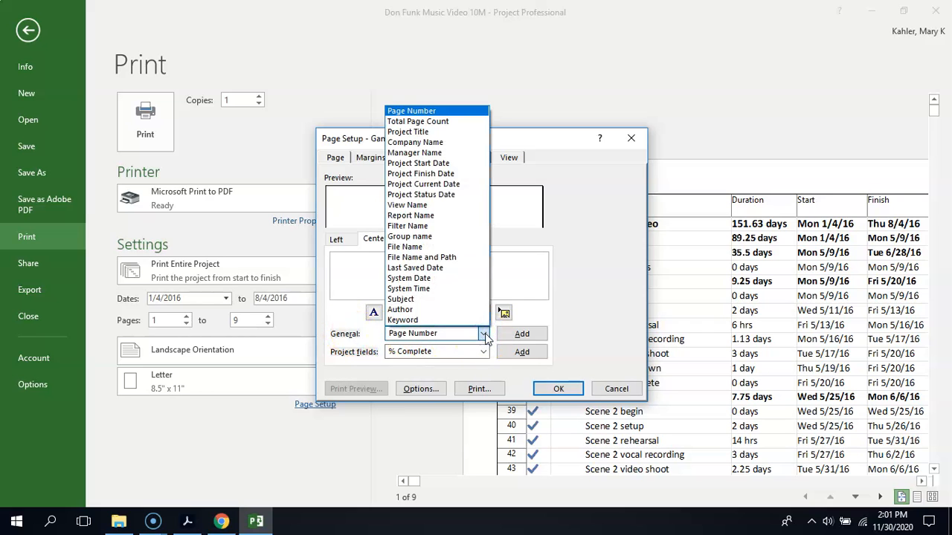
left_click(468, 142)
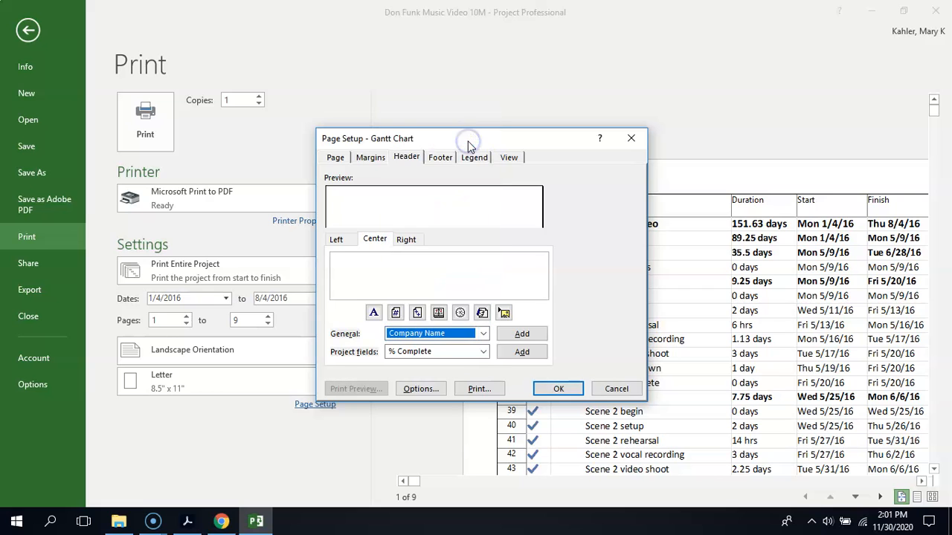
left_click(521, 333)
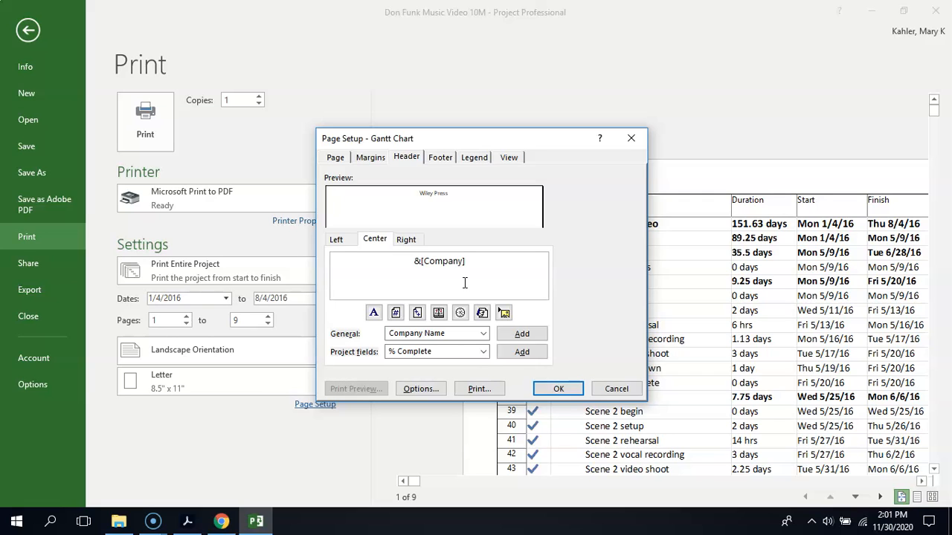
- In the legend settings, try the Legend page and None placements, then set the legend back to Every page
left_click(475, 155)
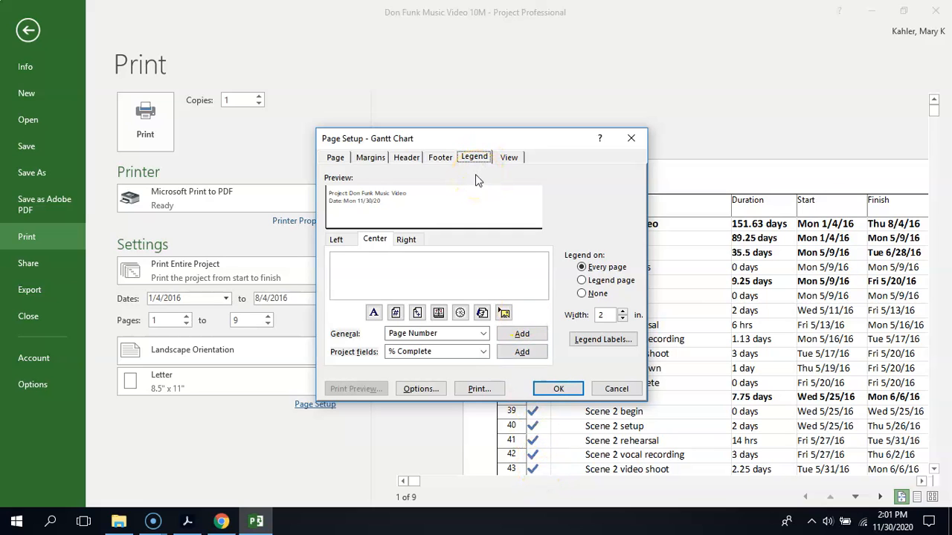
left_click(582, 280)
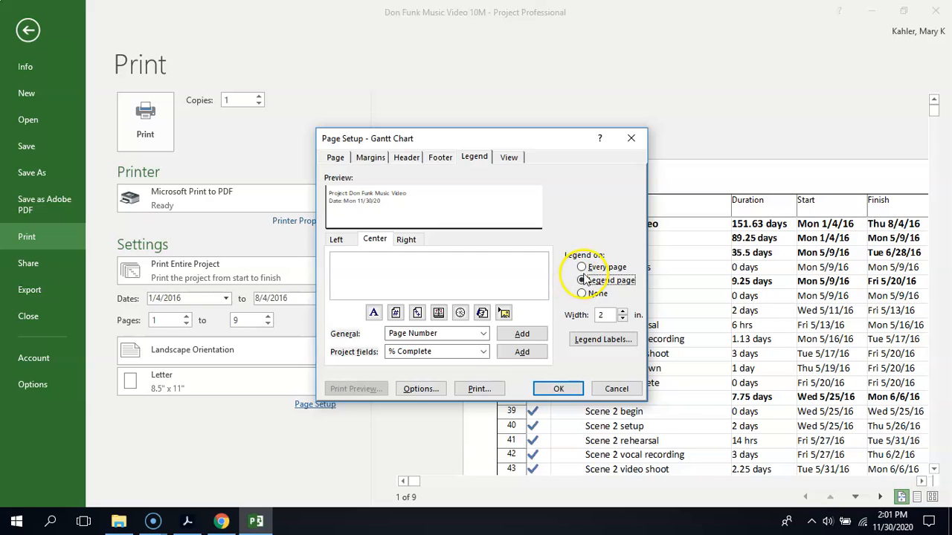
left_click(582, 267)
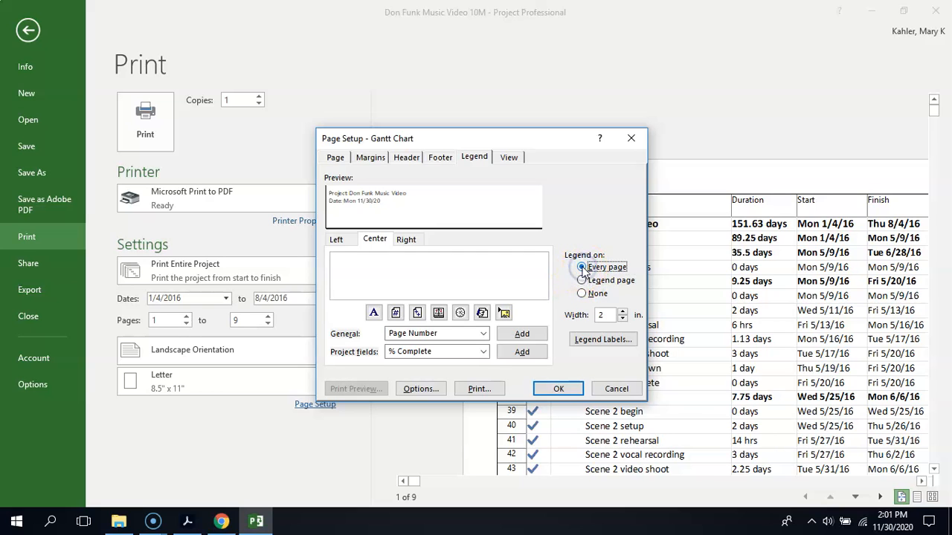
left_click(581, 294)
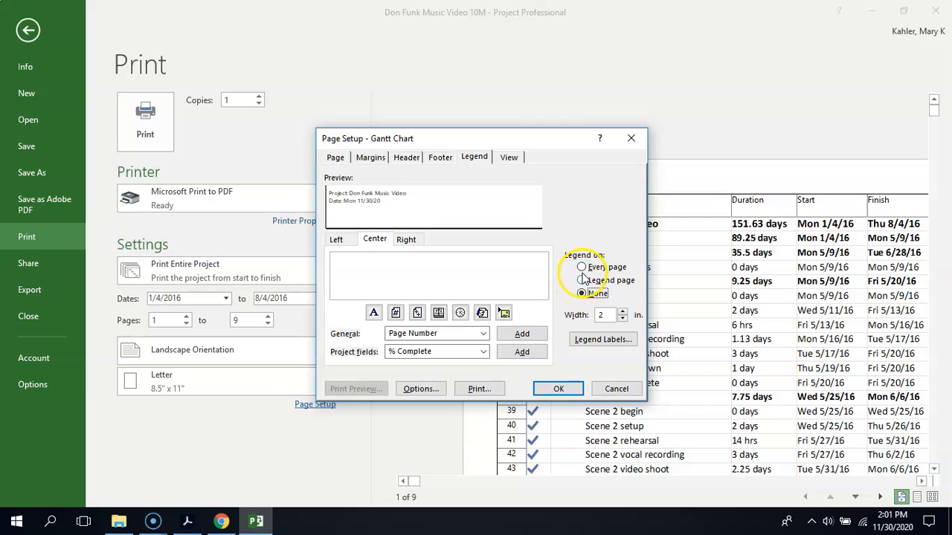
left_click(582, 268)
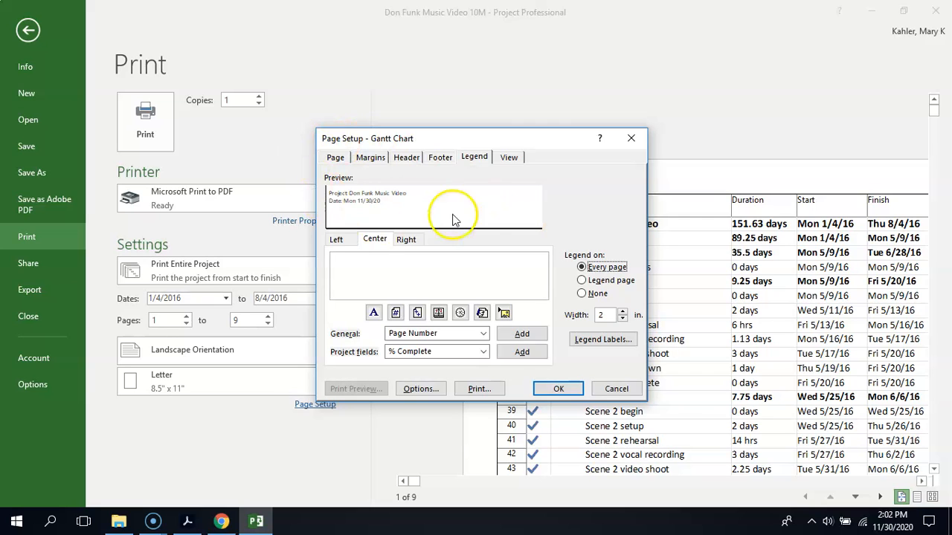
- Add "Start:" followed by the Project Start Date field to the right section of the legend
left_click(344, 240)
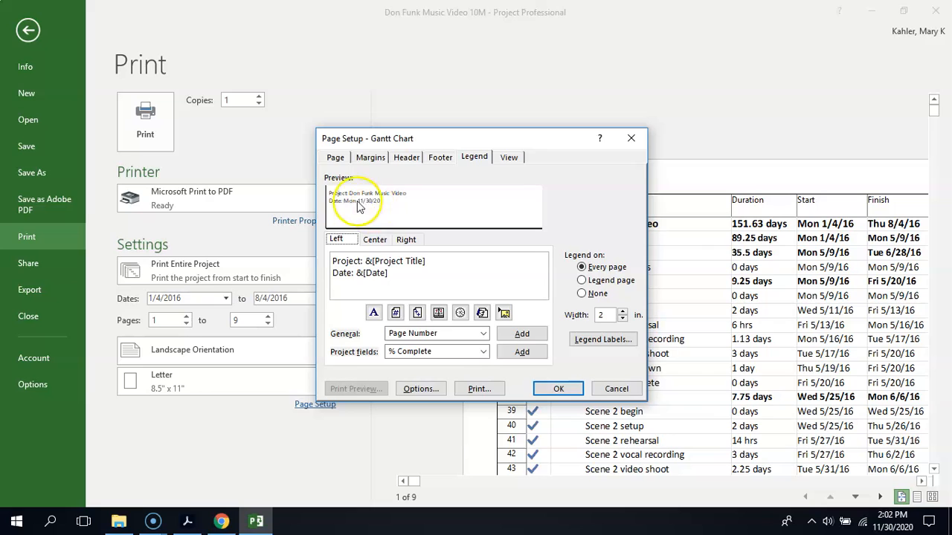
left_click(405, 240)
left_click(460, 265)
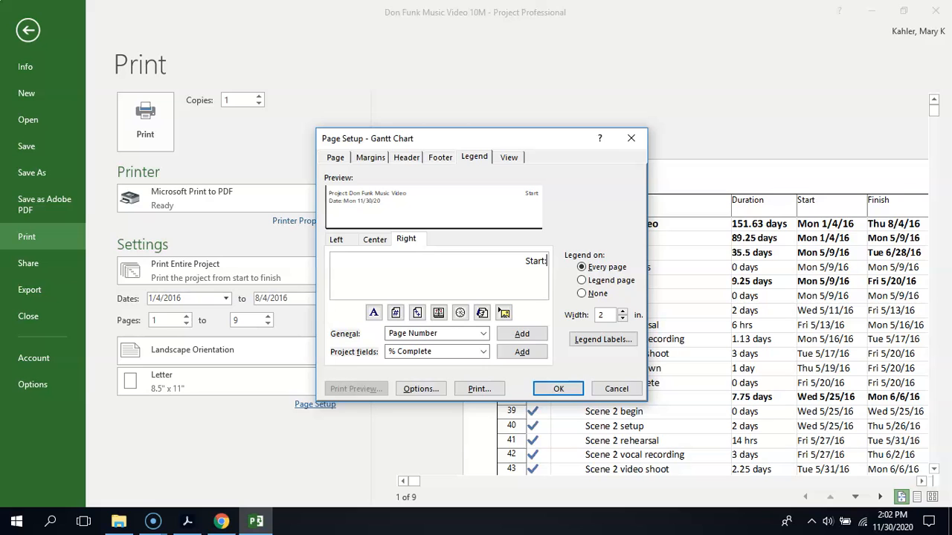
left_click(483, 334)
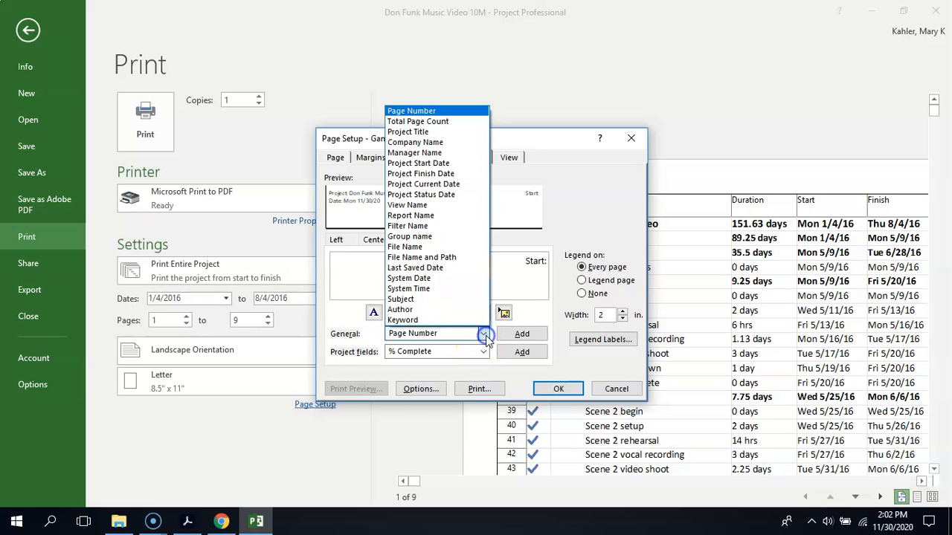
left_click(450, 163)
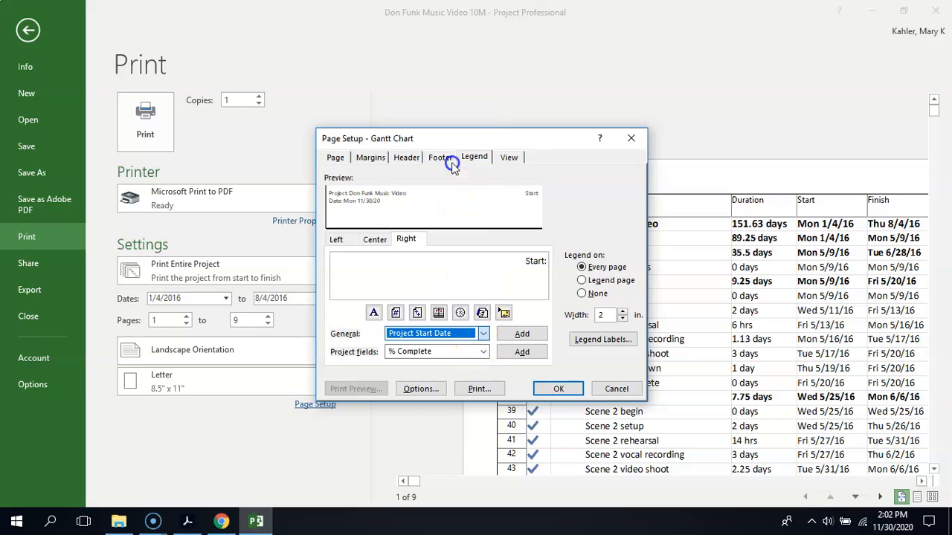
left_click(522, 334)
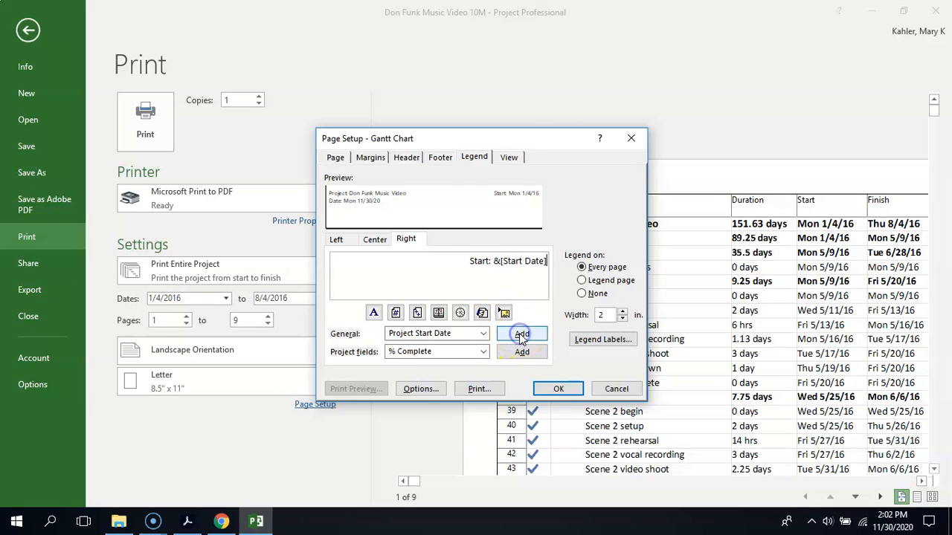
- Add a second line, "Duration:" followed by the Scheduled Duration project field, to the legend's right section
key("Return")
type("Duration:")
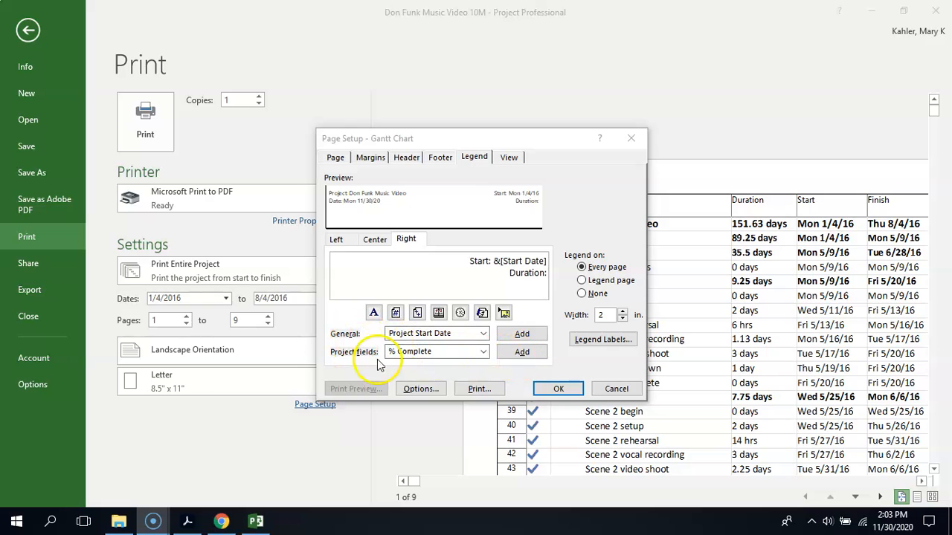
left_click(485, 352)
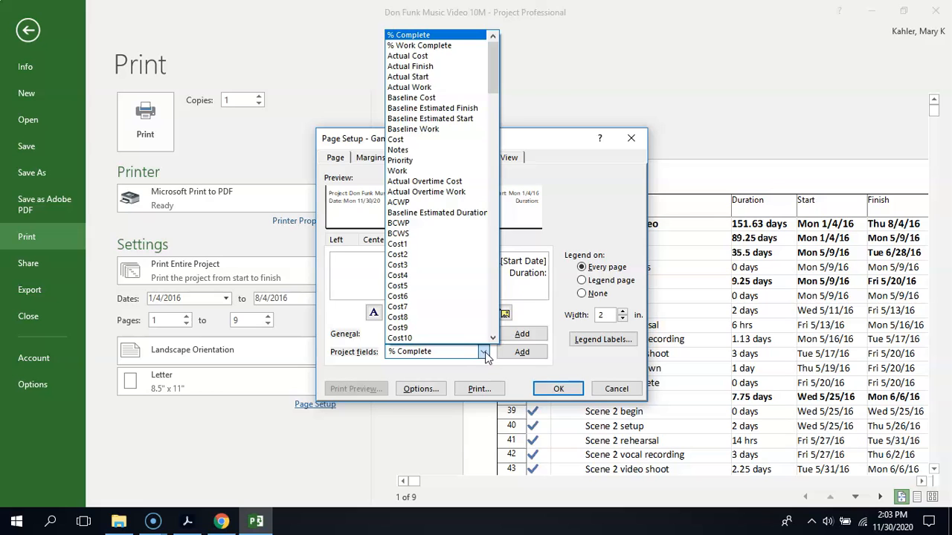
left_click_drag(490, 79, 488, 308)
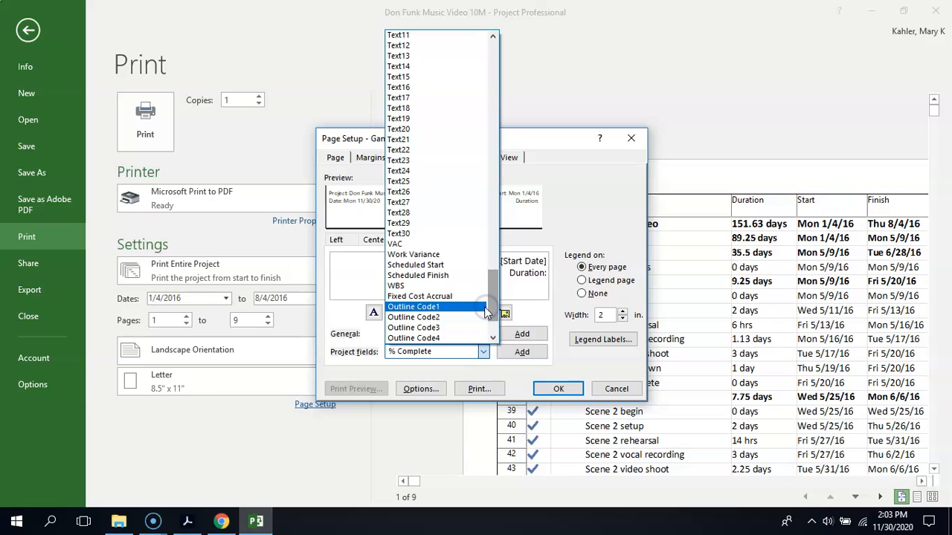
left_click_drag(491, 301, 495, 90)
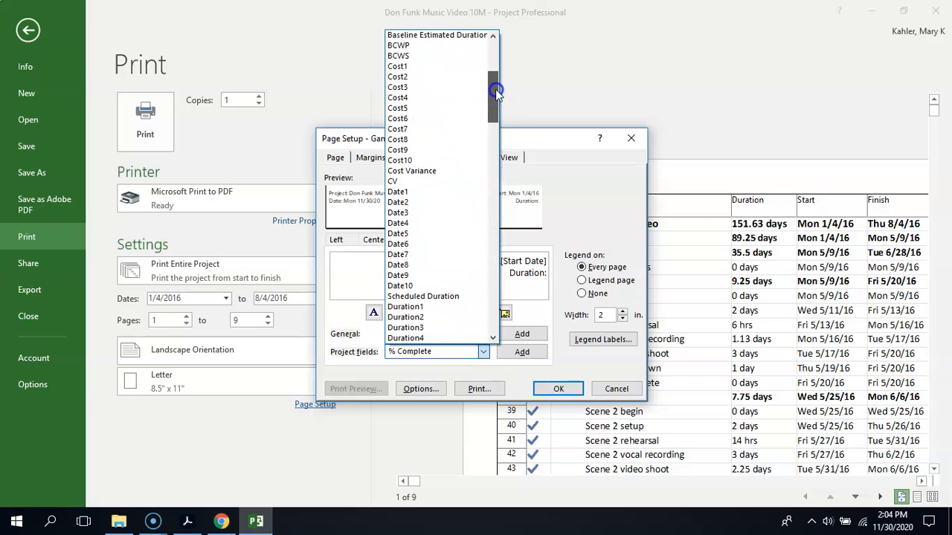
left_click(436, 296)
left_click(534, 355)
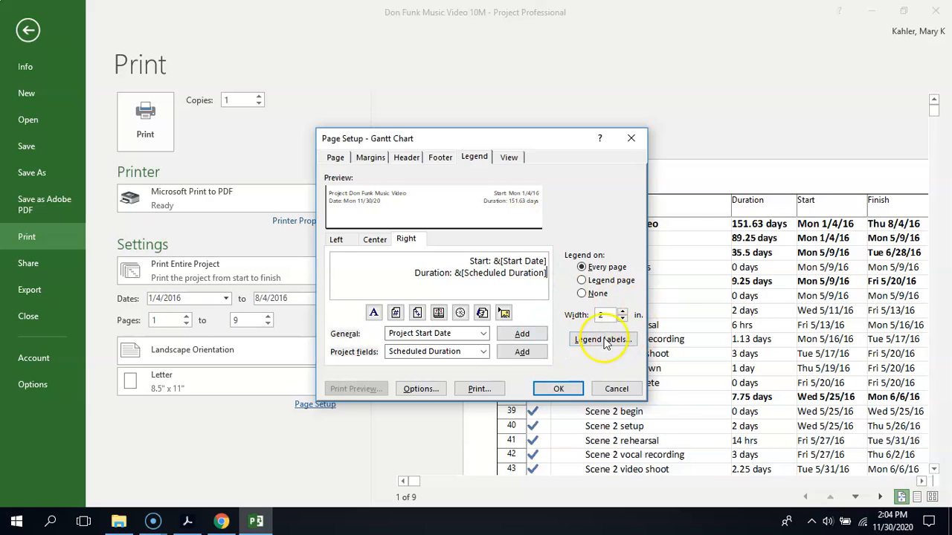
- Set the legend width to 3 inches, apply the page setup, and inspect the legend text up close in the preview
left_click(623, 311)
left_click(623, 312)
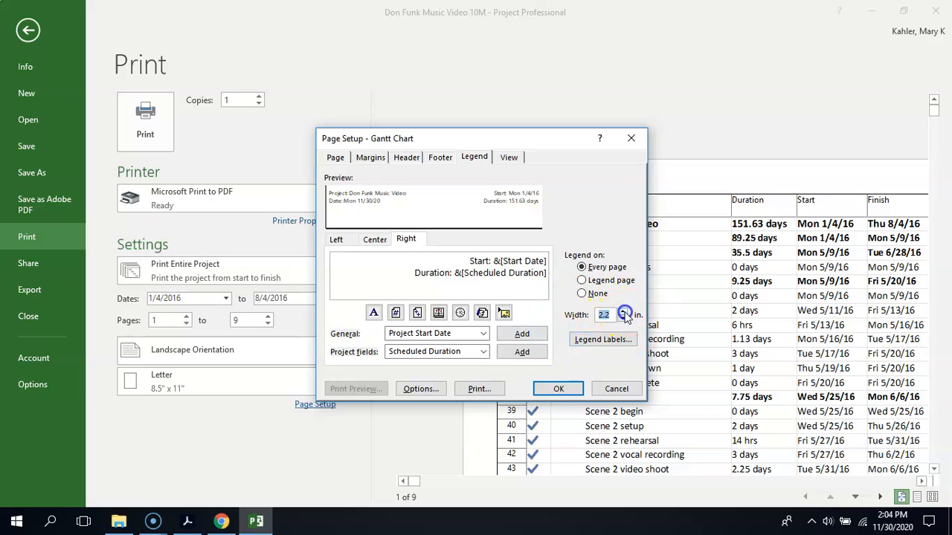
left_click(624, 312)
left_click(623, 312)
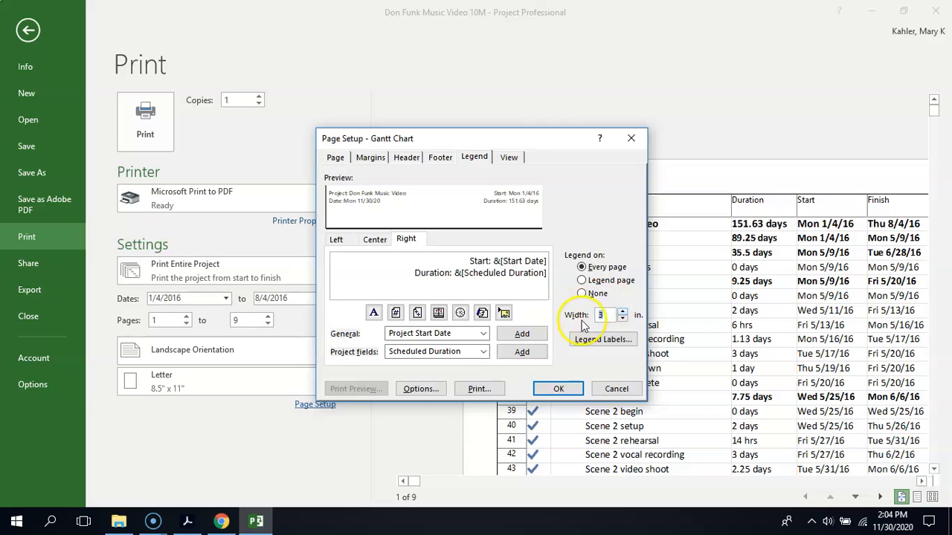
left_click(550, 389)
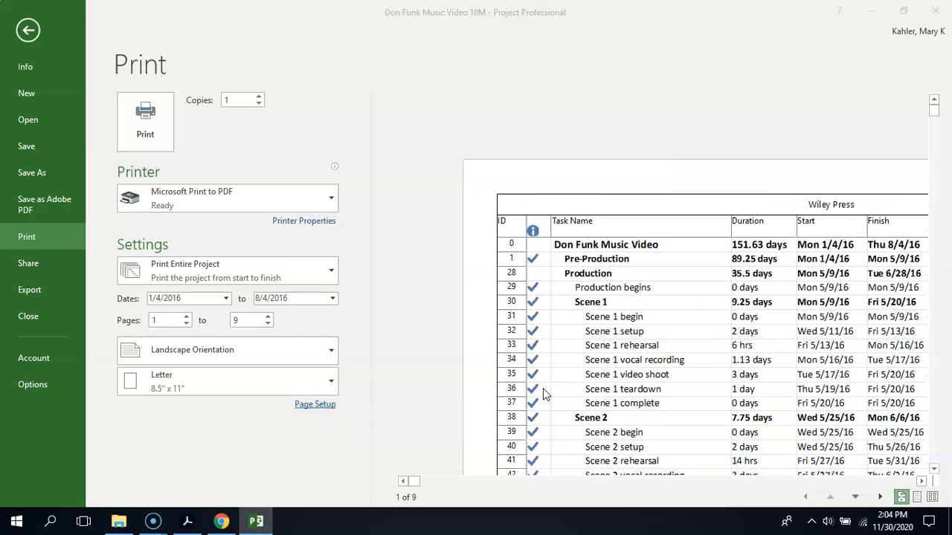
left_click(915, 496)
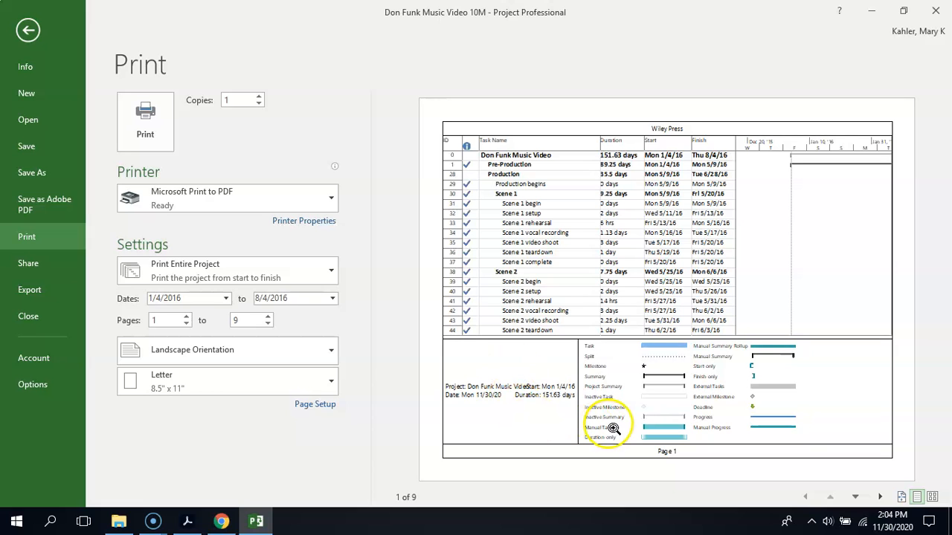
left_click(512, 394)
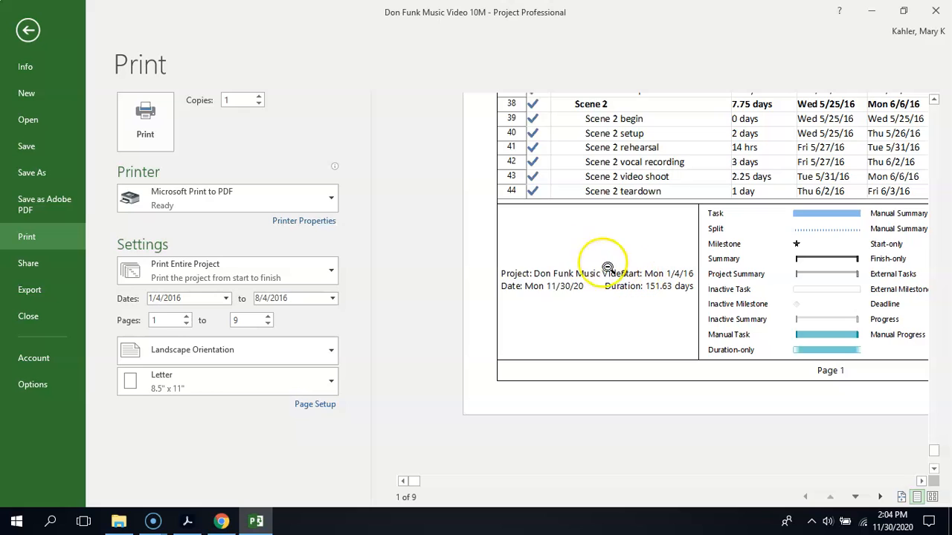
- Insert a blank line above the Start line in the legend's right section and apply the page setup
left_click(310, 407)
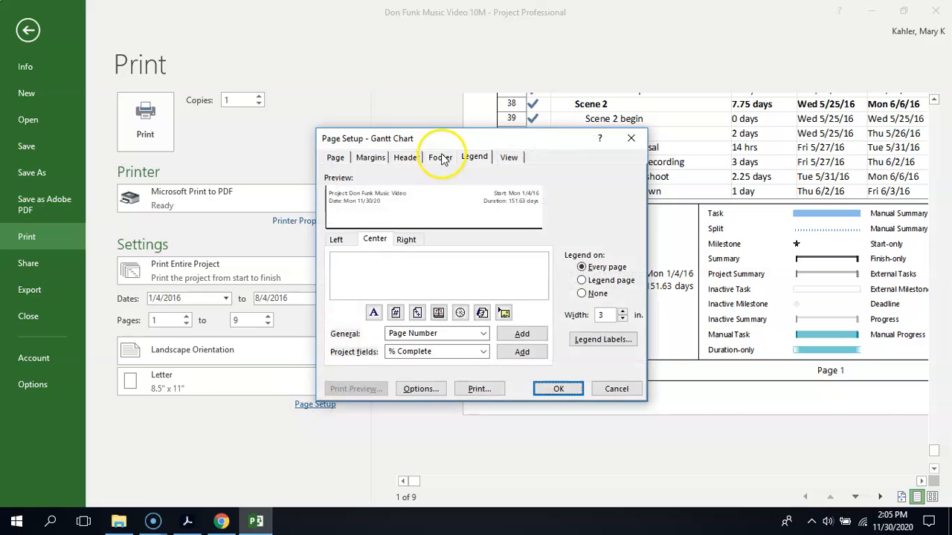
left_click(405, 239)
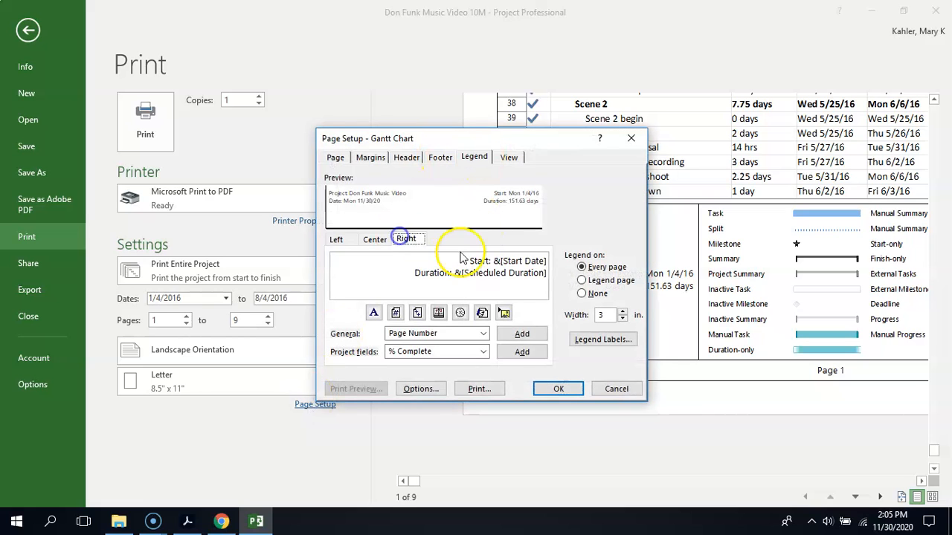
left_click(470, 260)
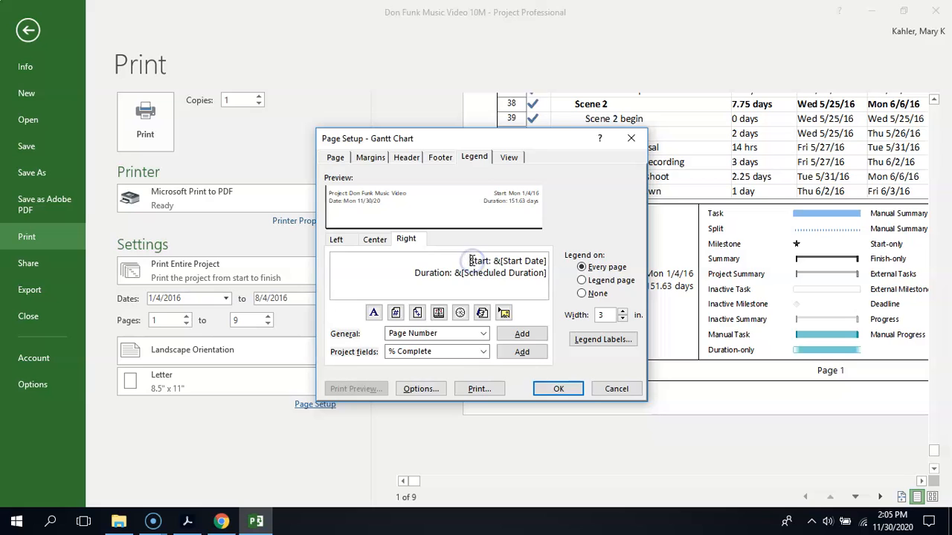
key("Return")
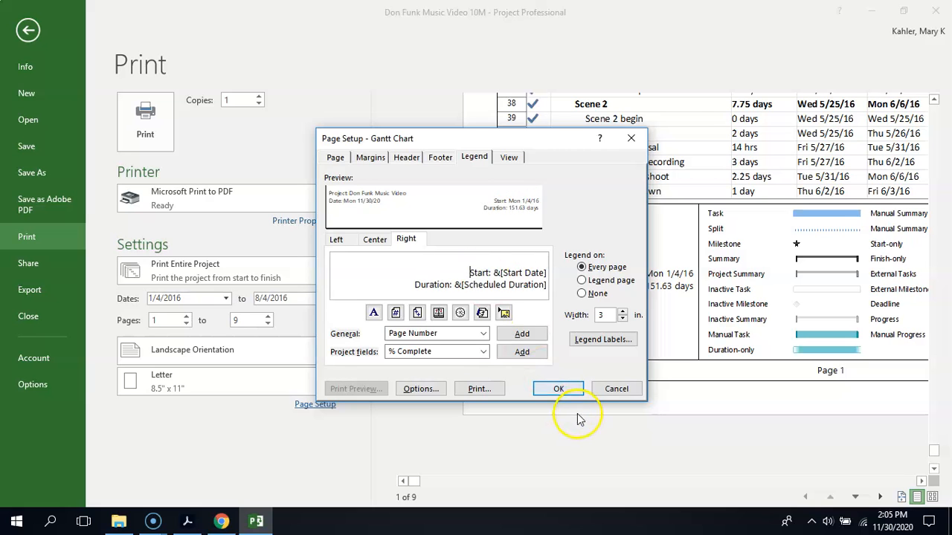
left_click(570, 388)
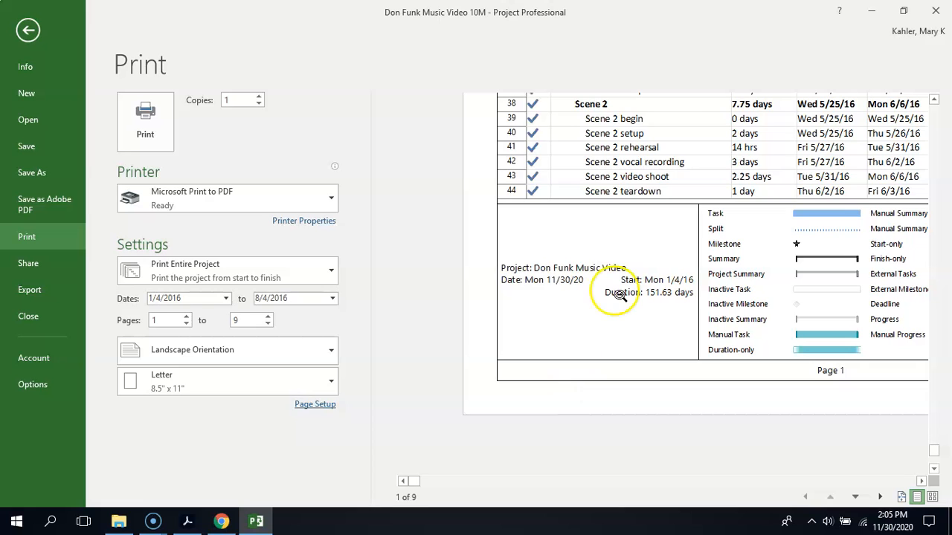
- Set the Gantt Chart's paper size to Legal in the page setup
left_click(315, 403)
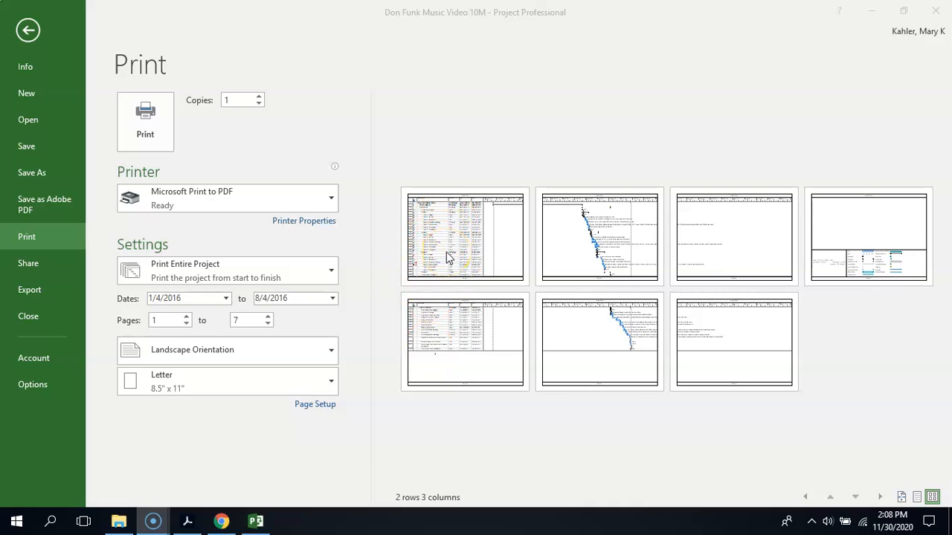
left_click(303, 408)
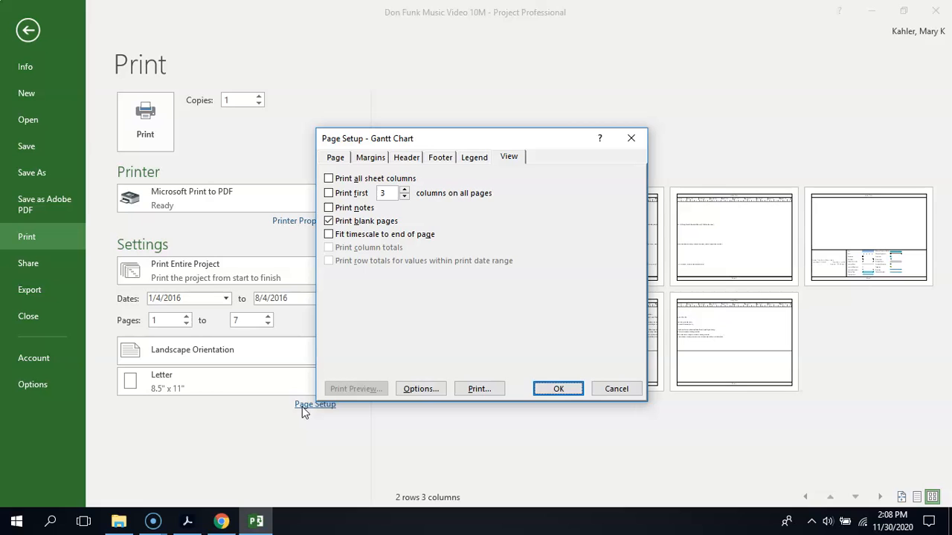
left_click(332, 162)
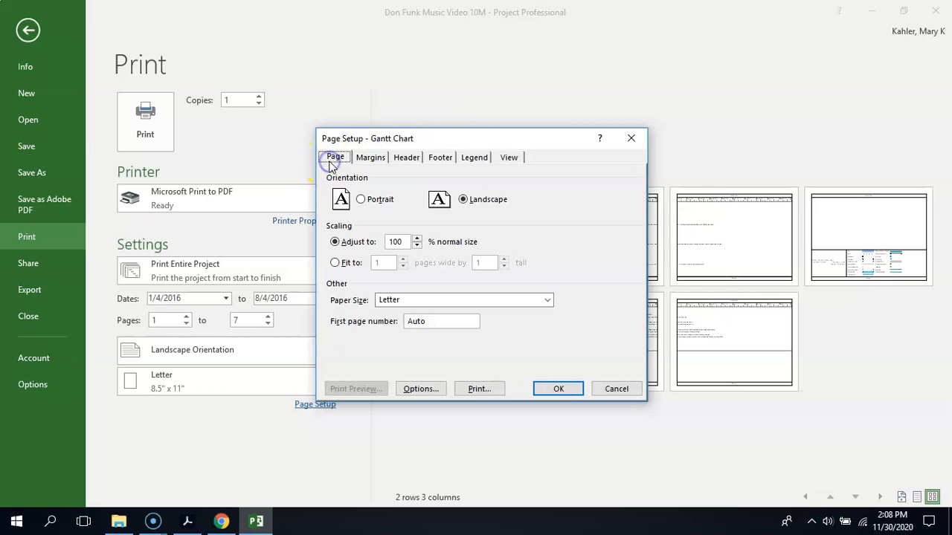
left_click(548, 300)
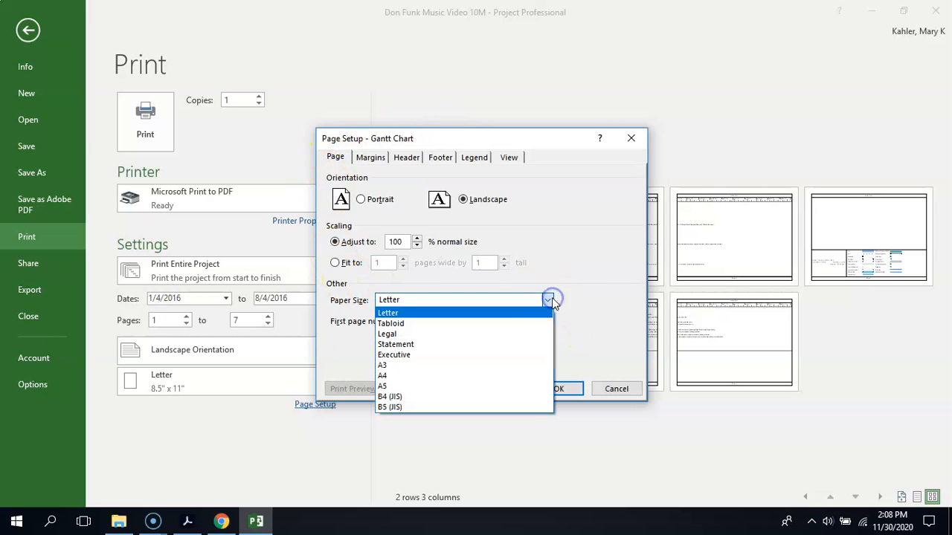
left_click(510, 334)
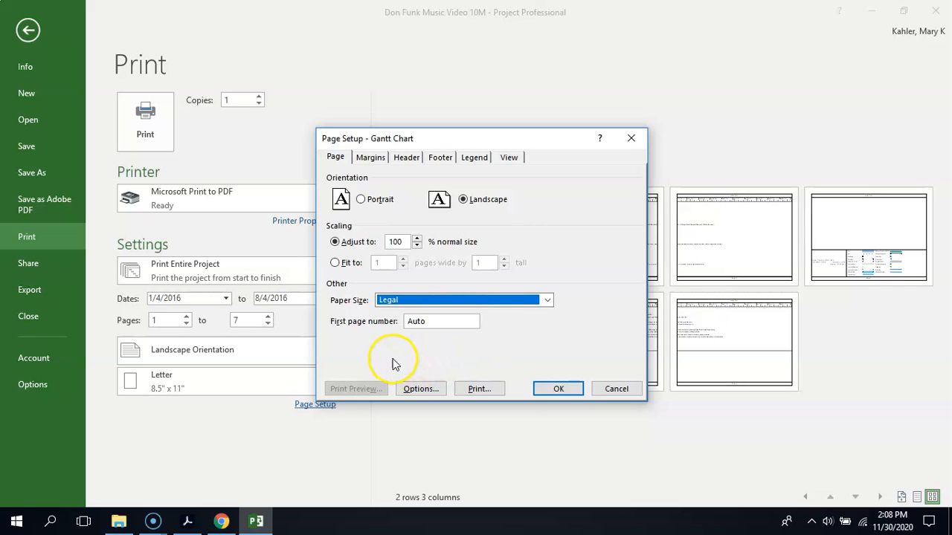
- Scale the printout to fit 3 pages wide by 2 tall and apply the page setup
left_click_drag(480, 136, 250, 151)
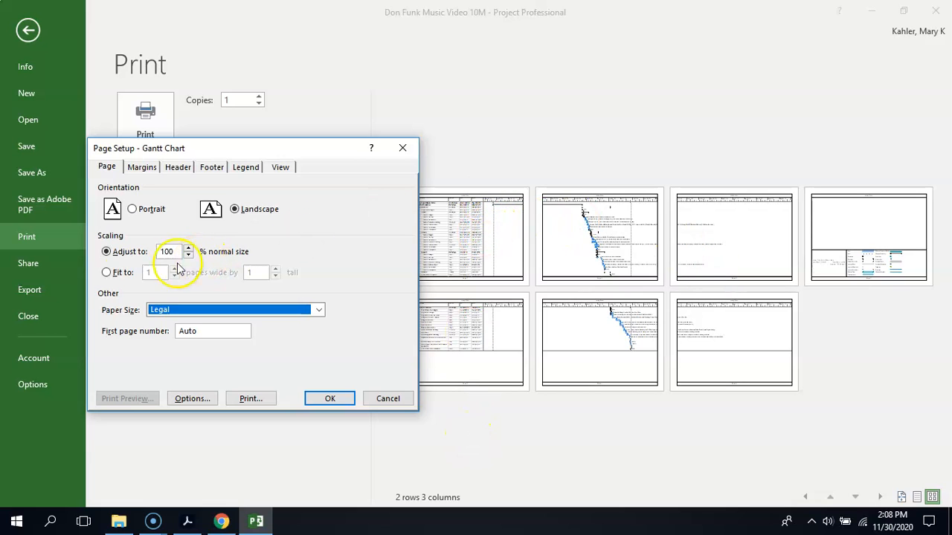
left_click(107, 272)
left_click(174, 269)
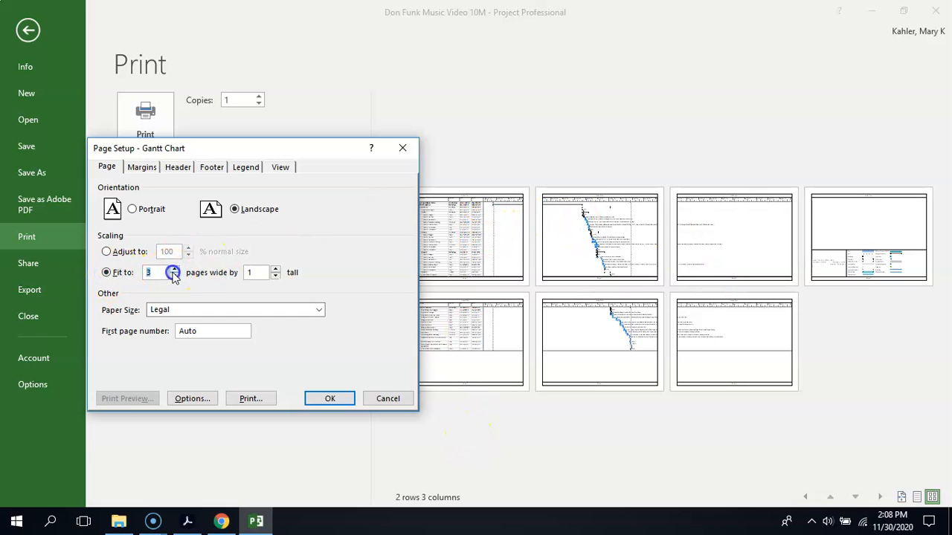
left_click(276, 269)
left_click(275, 269)
left_click(331, 399)
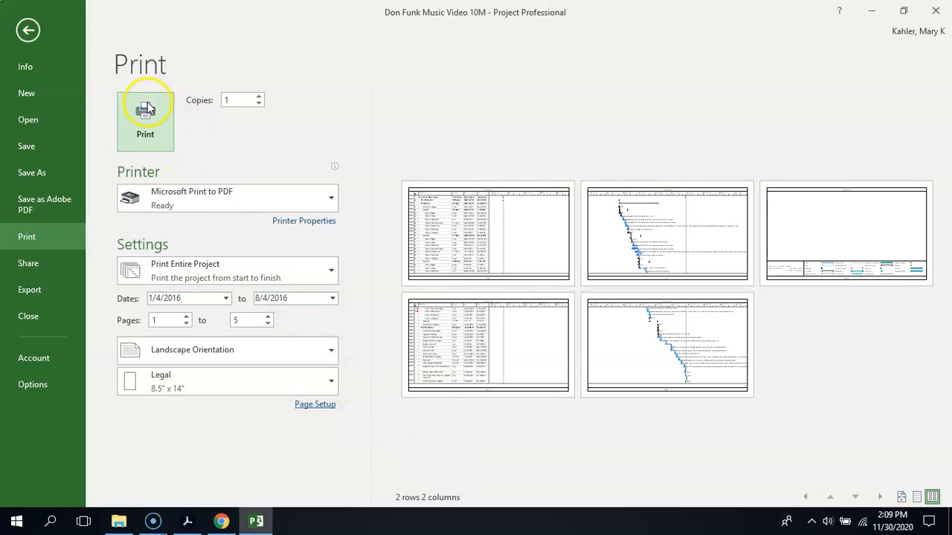
- Try the Tabloid paper size in the print settings, then set the paper size back to Legal
left_click(147, 127)
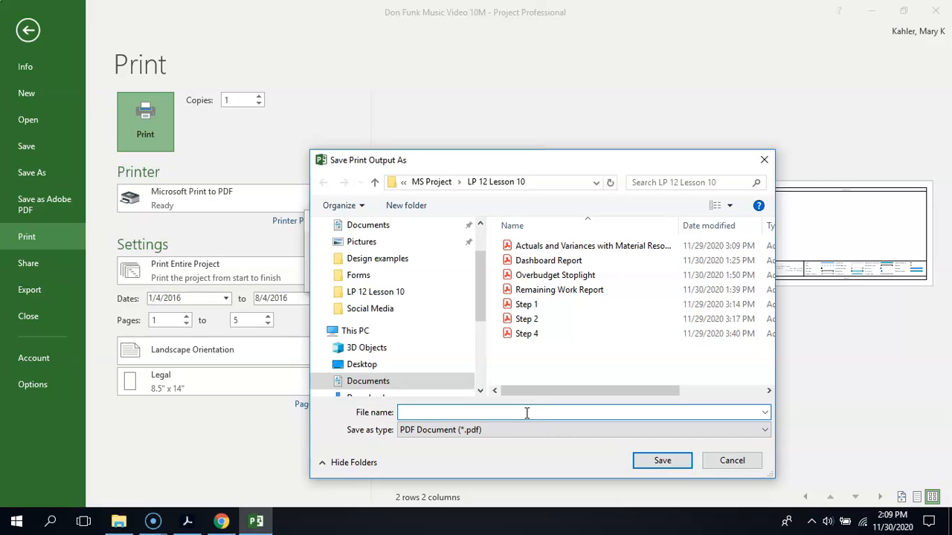
left_click(733, 461)
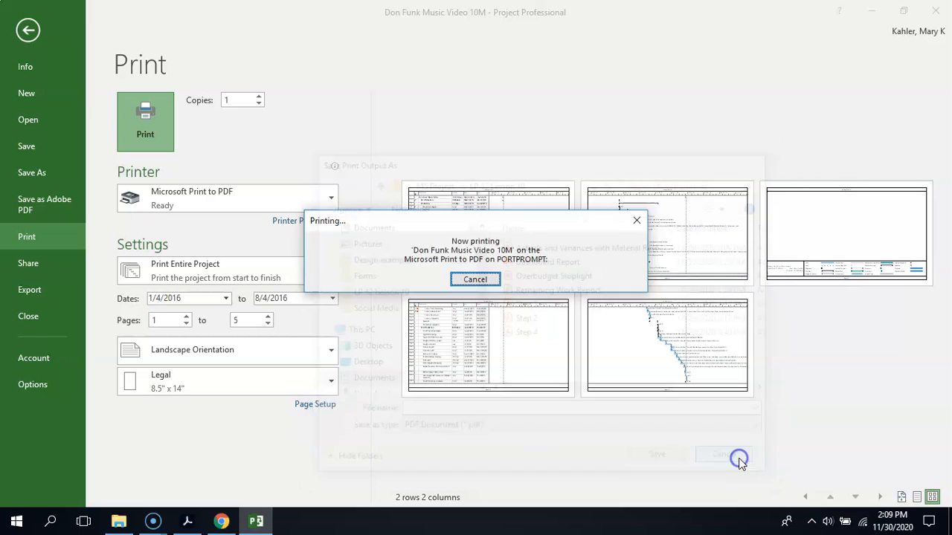
left_click(312, 381)
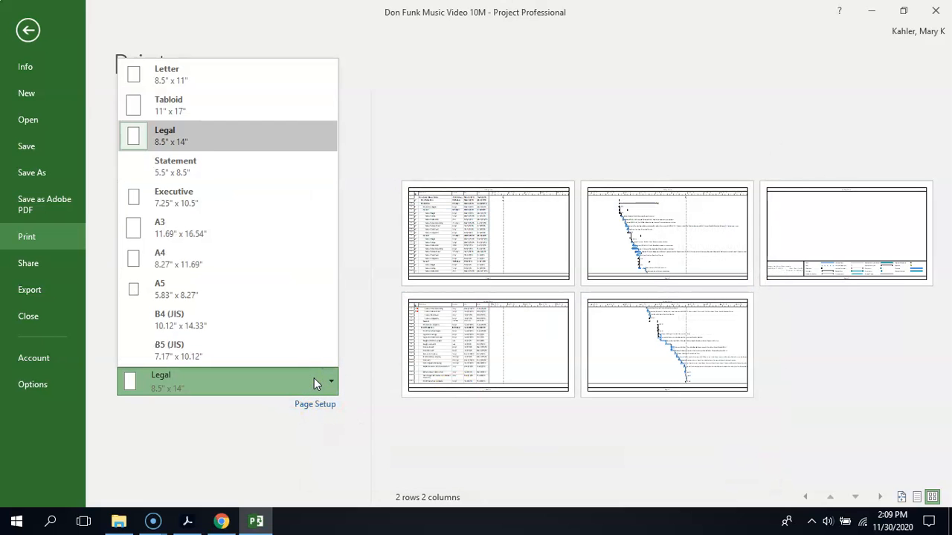
left_click(228, 114)
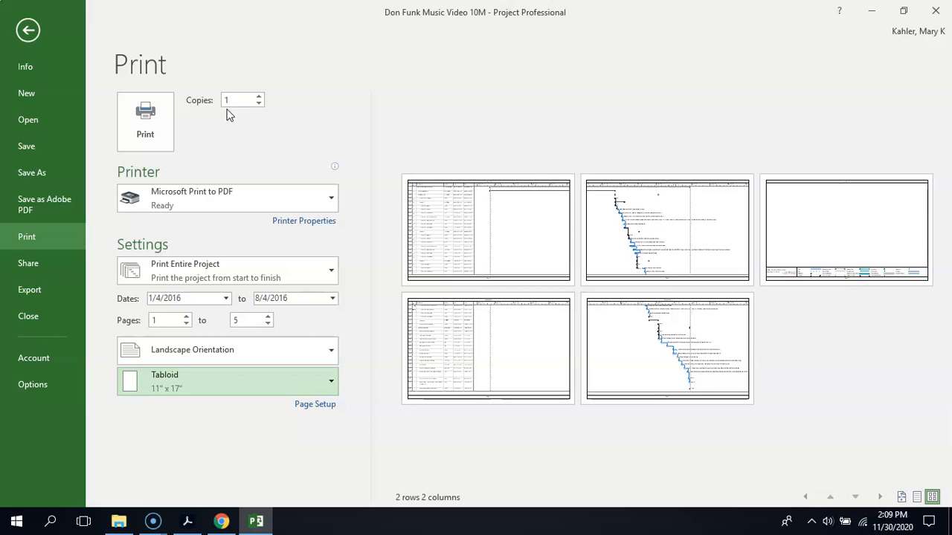
left_click(207, 382)
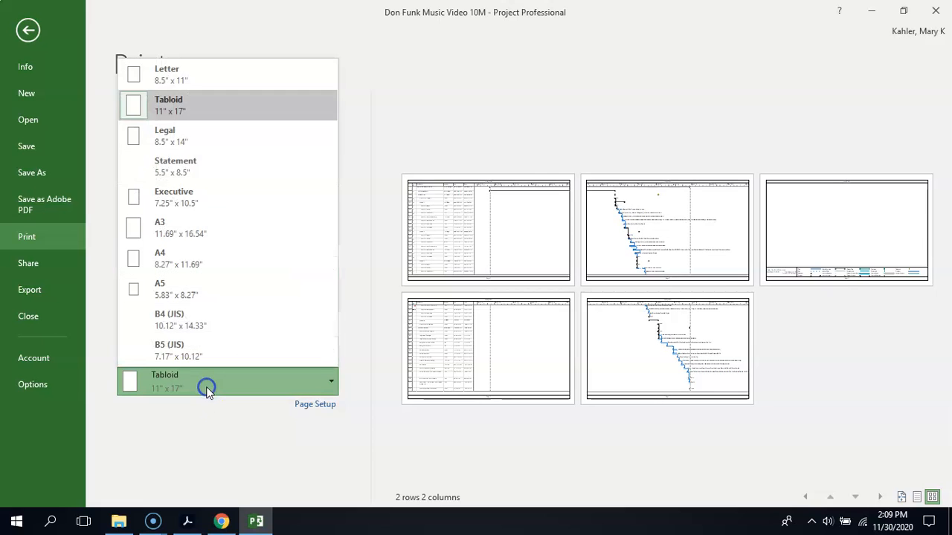
left_click(197, 141)
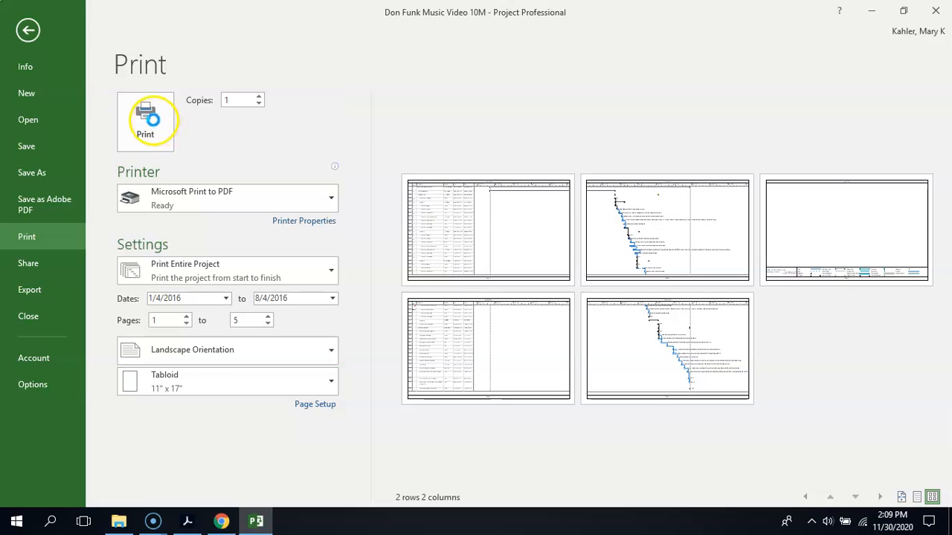
- Print the Gantt Chart to a PDF file named Gantt Chart in the LP 12 Lesson 10 folder
left_click(147, 121)
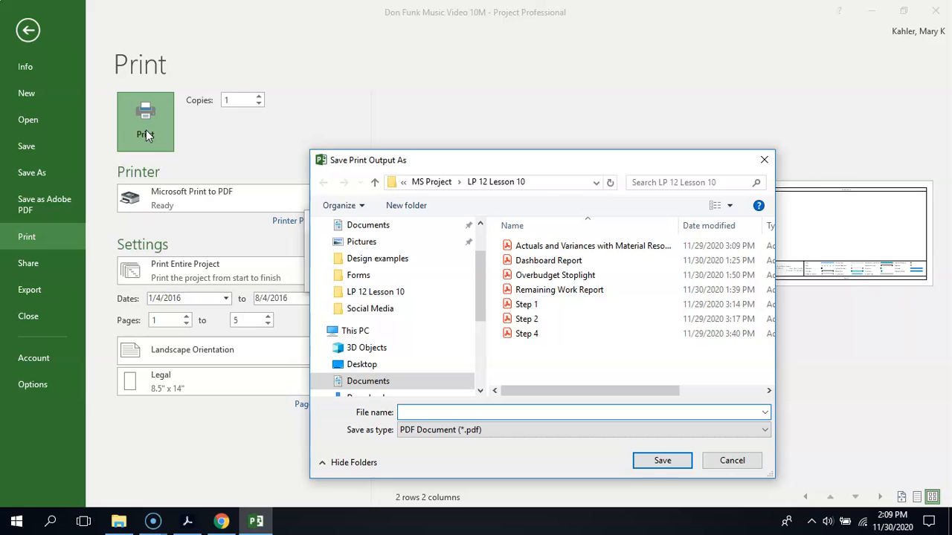
type("Gannt")
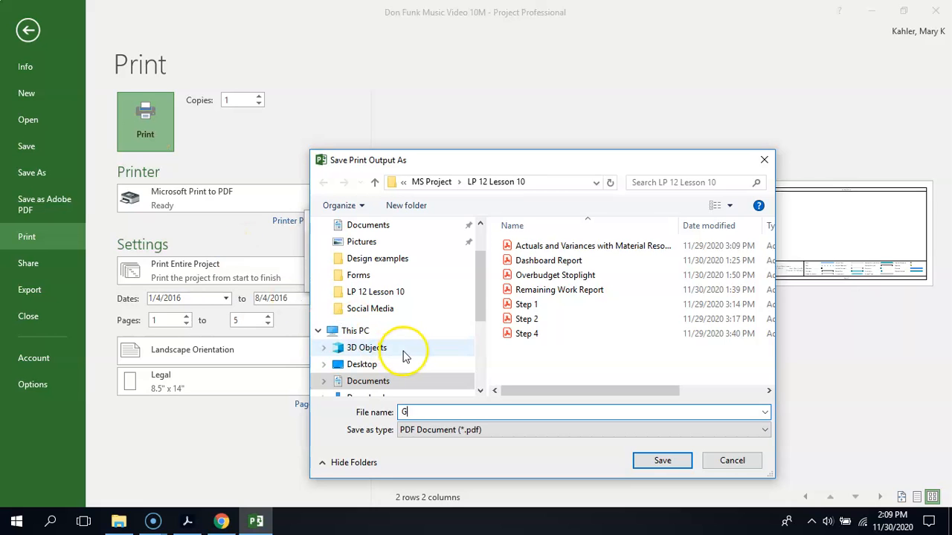
key("BackSpace")
key("BackSpace")
type("tt")
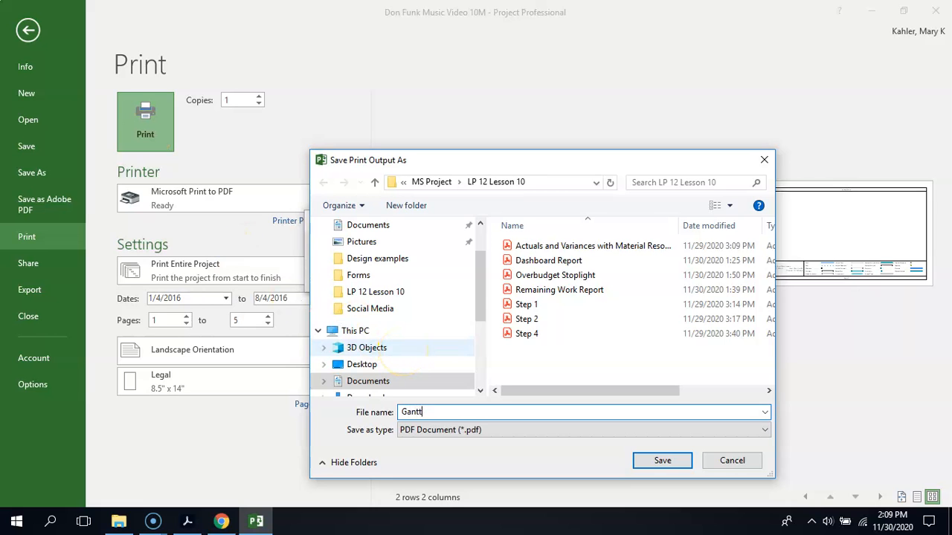
type(" Chart")
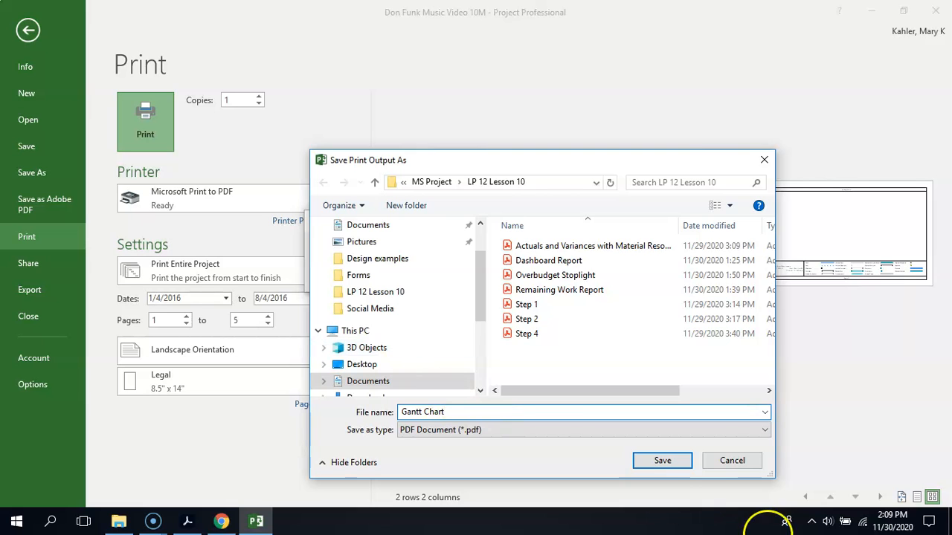
left_click(669, 464)
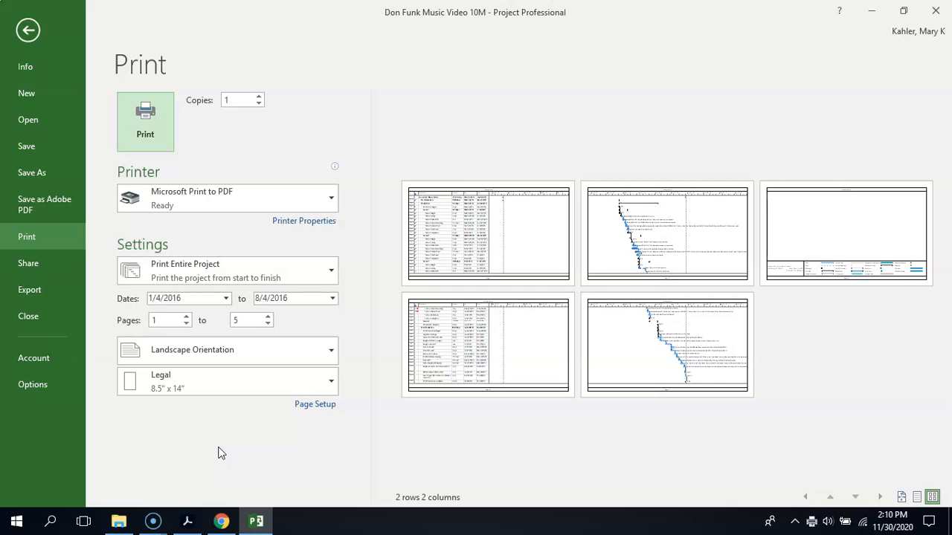
- Leave the print view, return to the Gantt Chart, and show the project-level commands
left_click(218, 440)
left_click(28, 30)
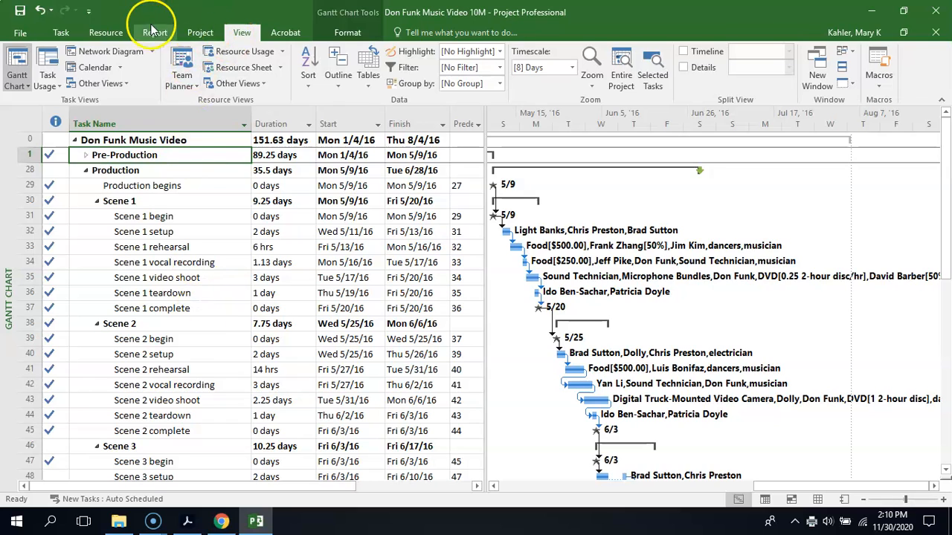
left_click(199, 33)
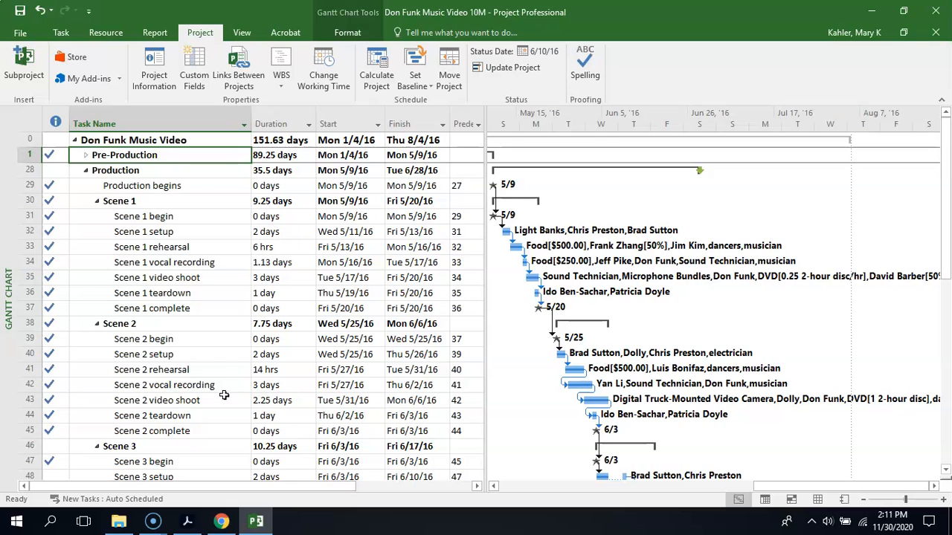
- Switch to Blackboard in Chrome, open the LP 12 page, and read the Circling Back 2 assignment instructions
left_click(221, 523)
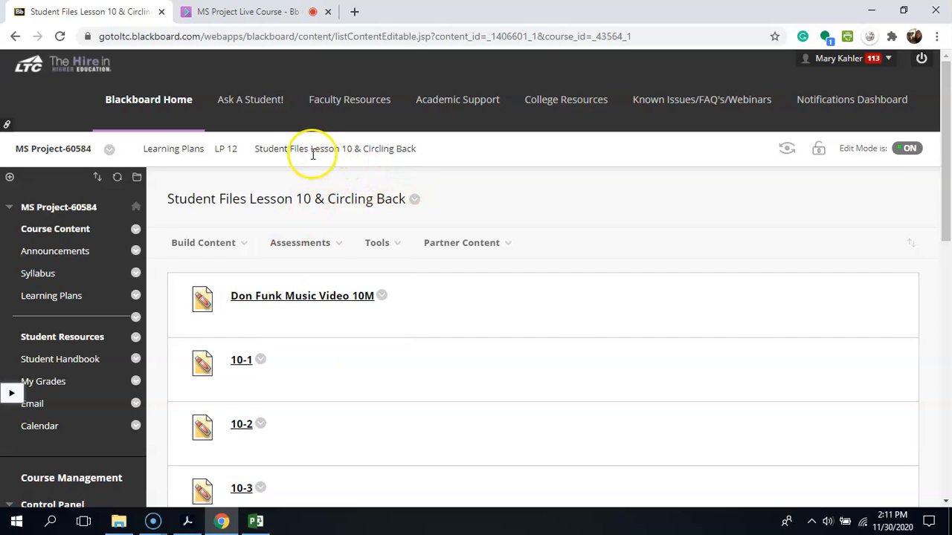
left_click(227, 149)
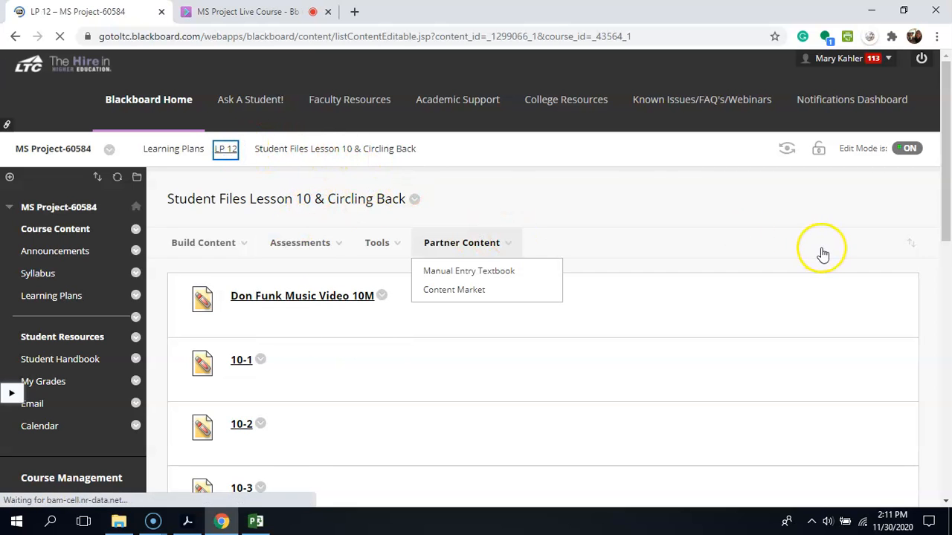
left_click_drag(941, 191, 935, 424)
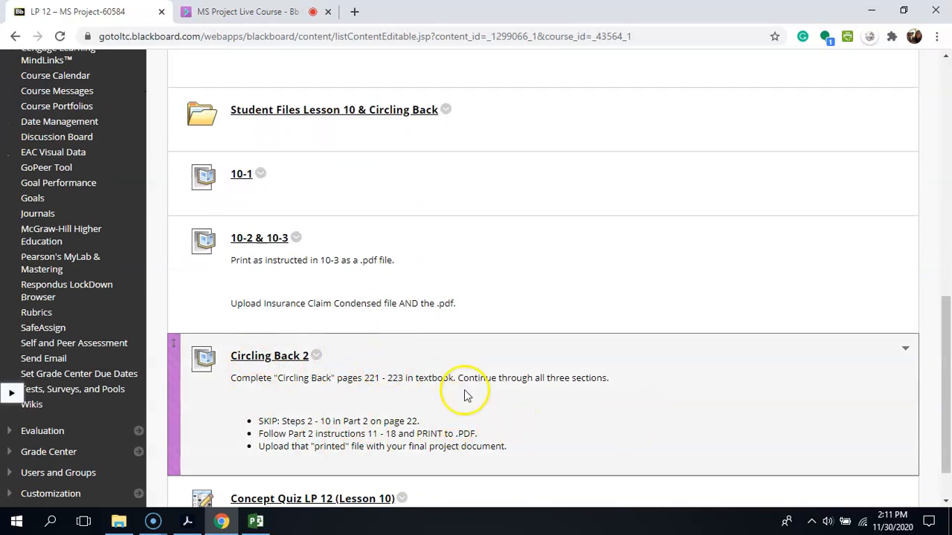
left_click_drag(941, 355, 947, 391)
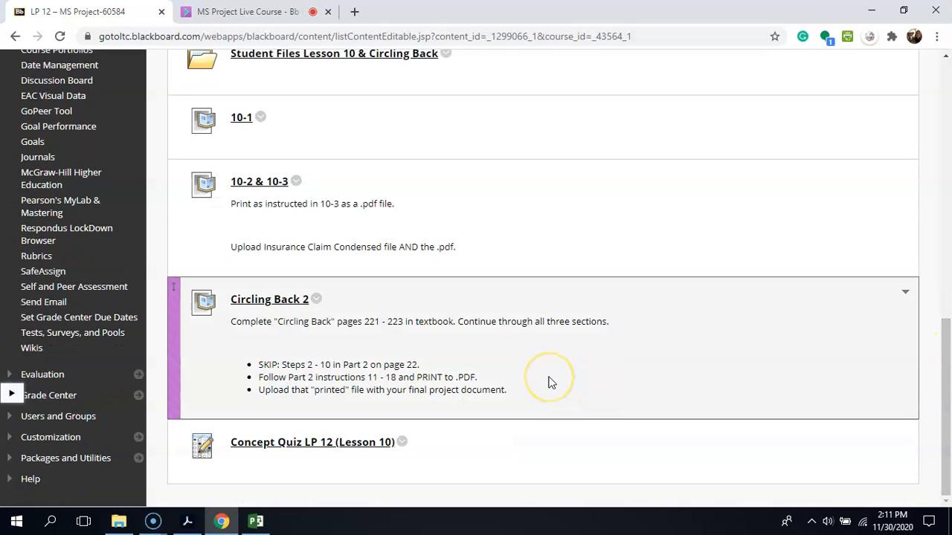